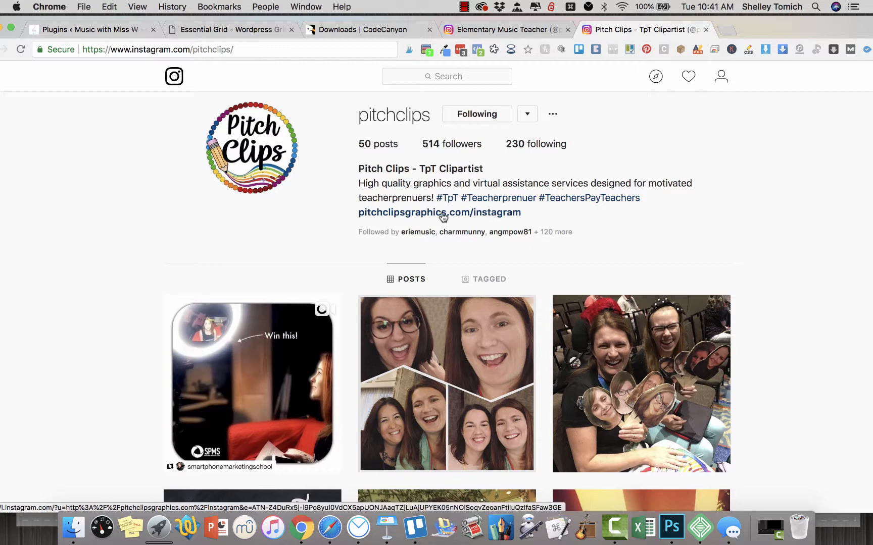
- Open the pitchpublications.com/instagram bio link from the pitchpublications Instagram profile in a new browser tab and switch to it
left_click(553, 33)
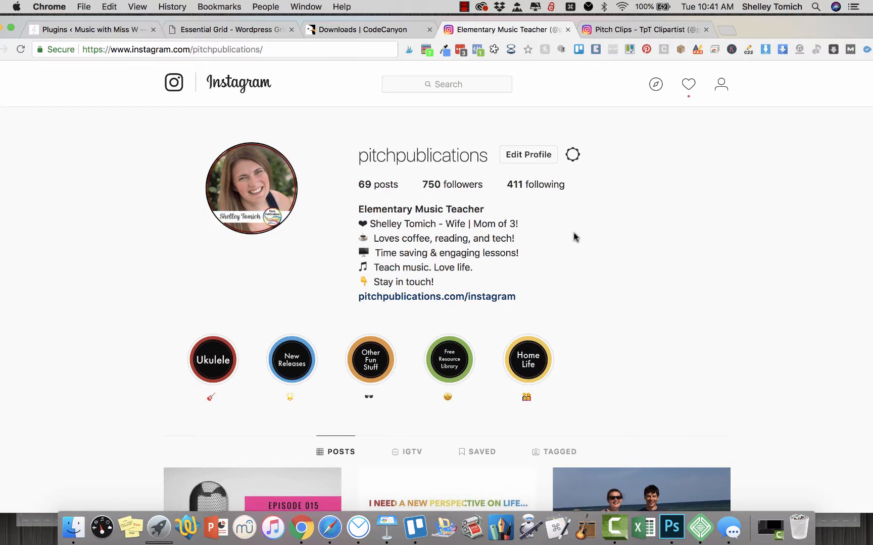
scroll(576, 237, "down", 2)
scroll(536, 240, "up", 1)
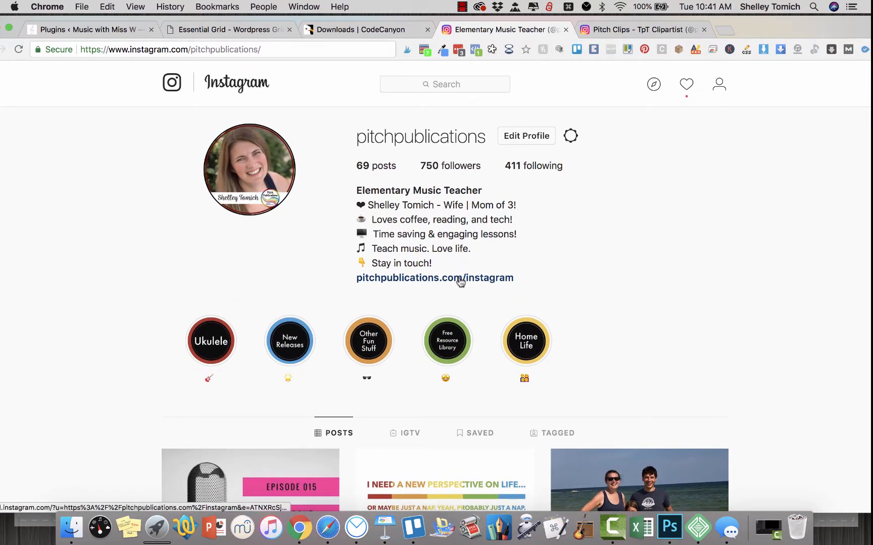
left_click(460, 282, "super")
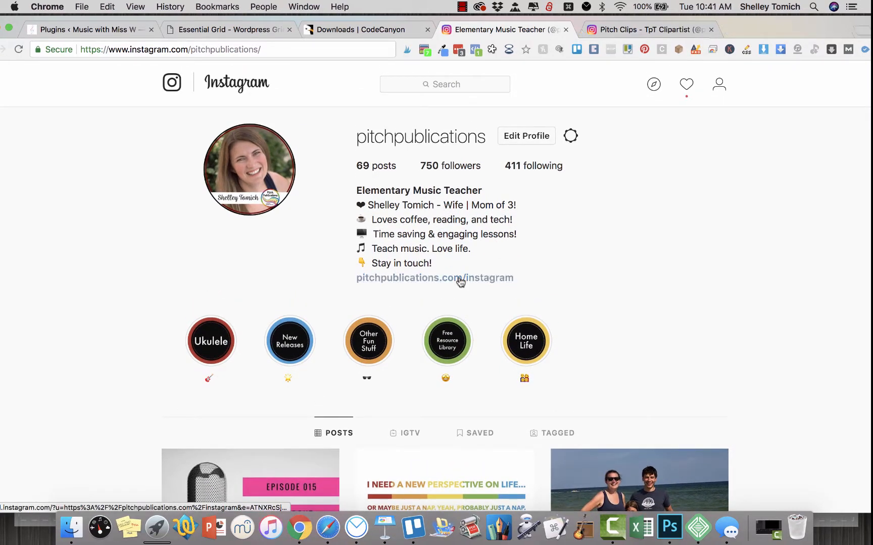
left_click(636, 31)
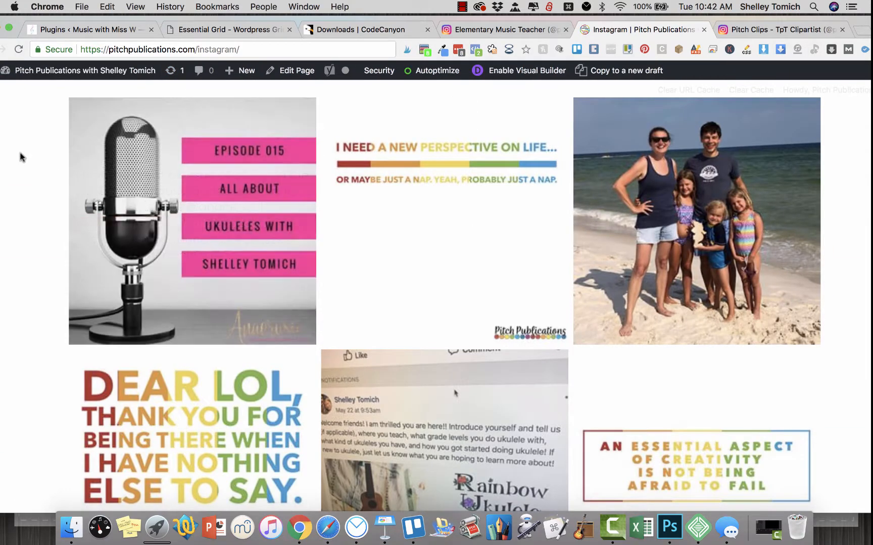
- Examine the Instagram grid page on pitchpublications.com, including the captions and links overlaid on individual posts
scroll(20, 150, "down", 10)
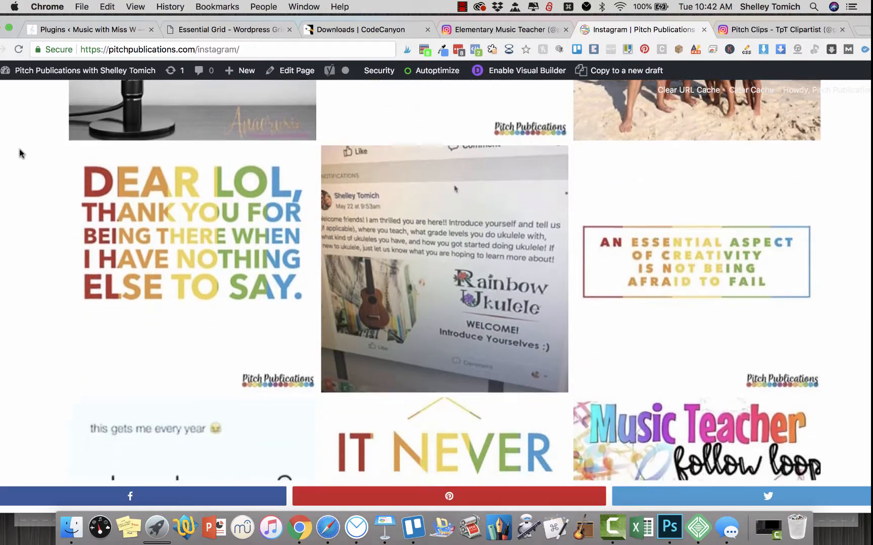
scroll(20, 150, "down", 20)
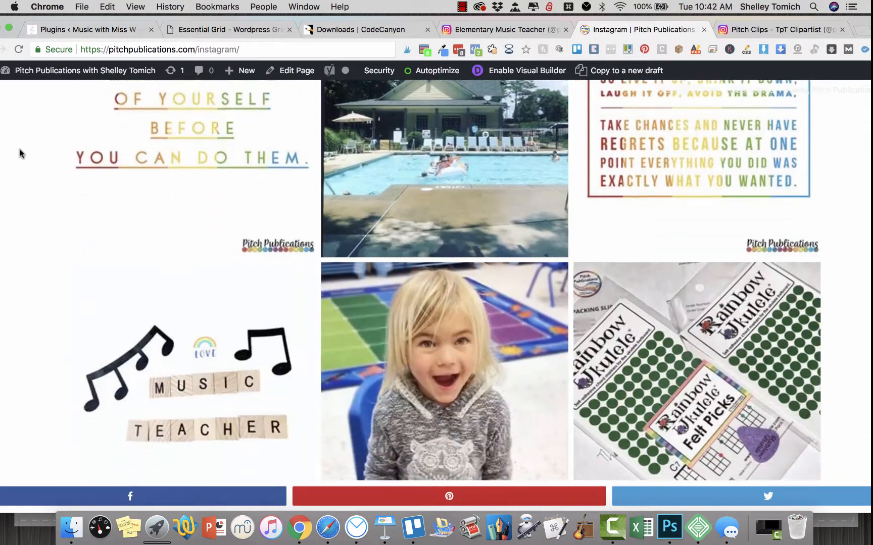
scroll(19, 150, "down", 15)
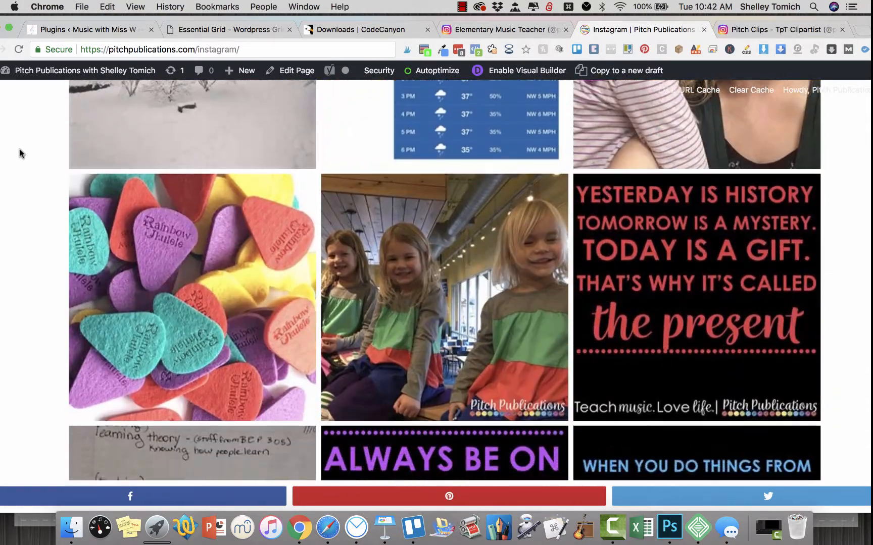
scroll(19, 150, "up", 5)
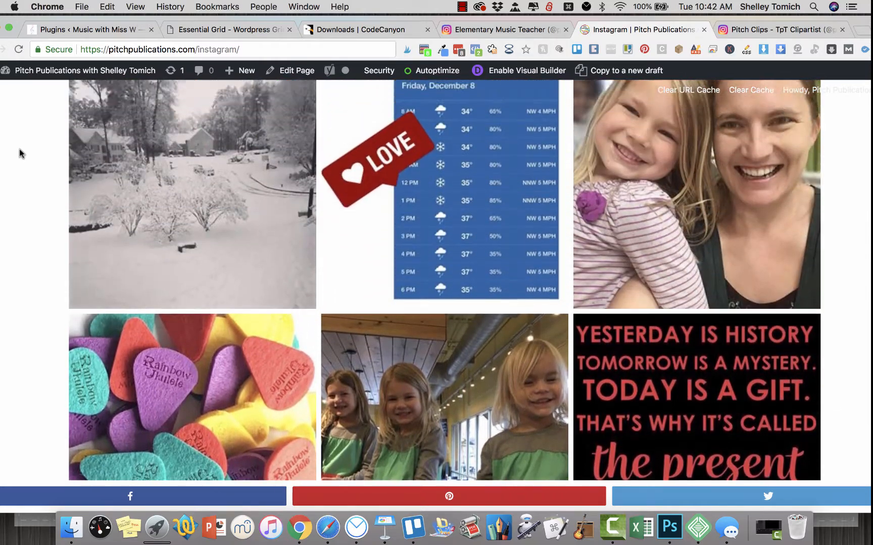
scroll(19, 150, "down", 2)
scroll(19, 150, "down", 2)
scroll(19, 150, "up", 12)
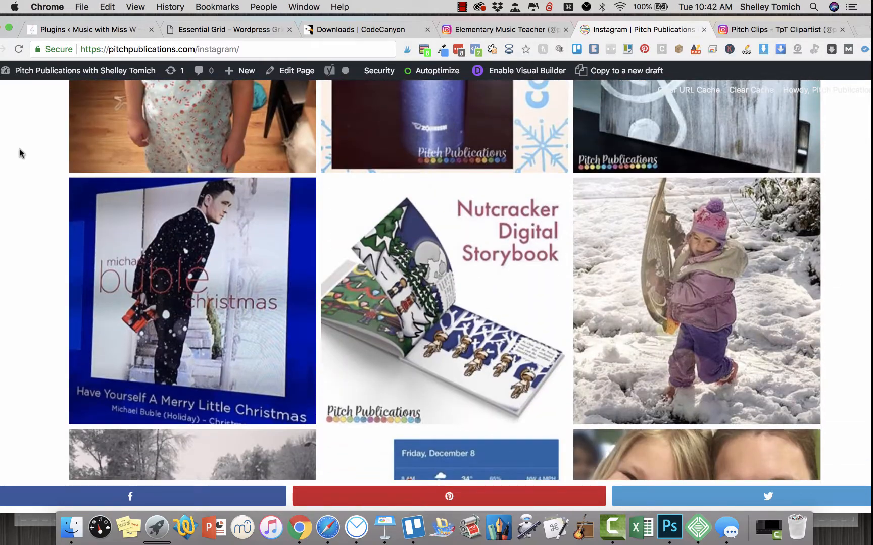
mouse_move(138, 222)
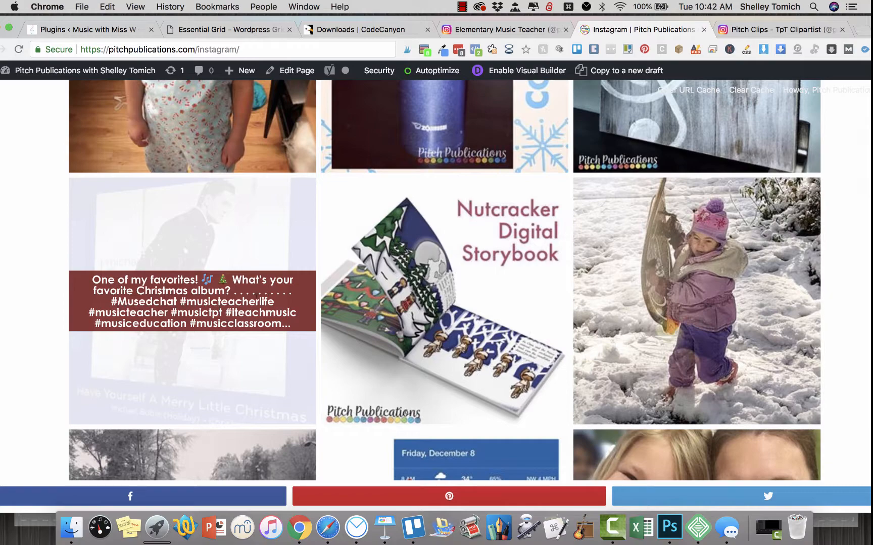
scroll(252, 304, "up", 20)
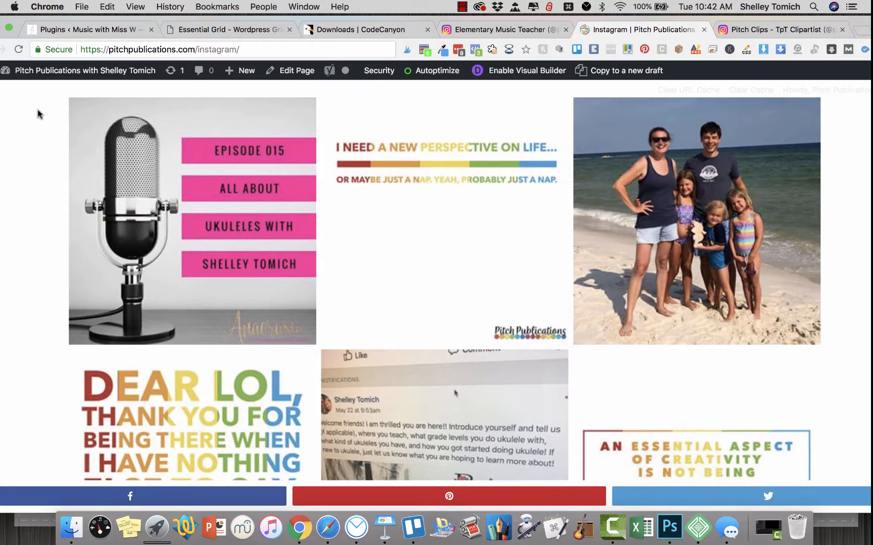
mouse_move(171, 132)
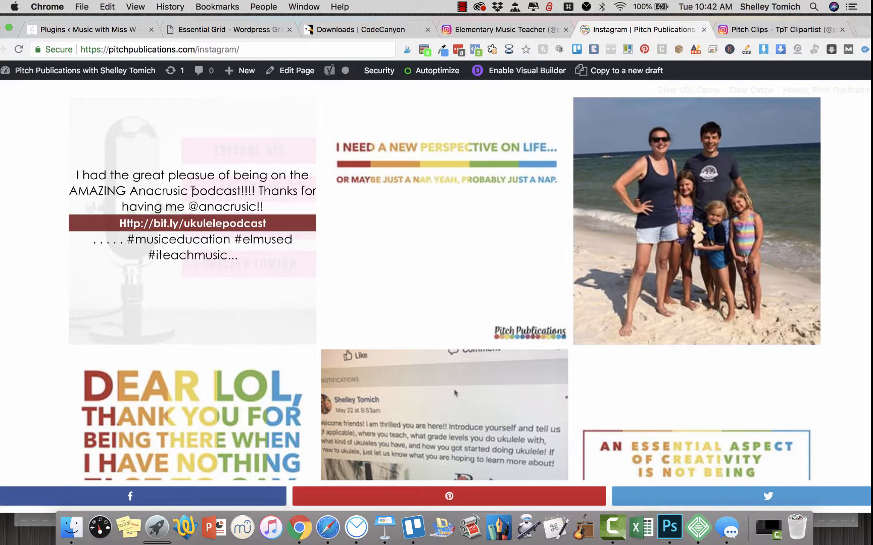
scroll(184, 186, "down", 5)
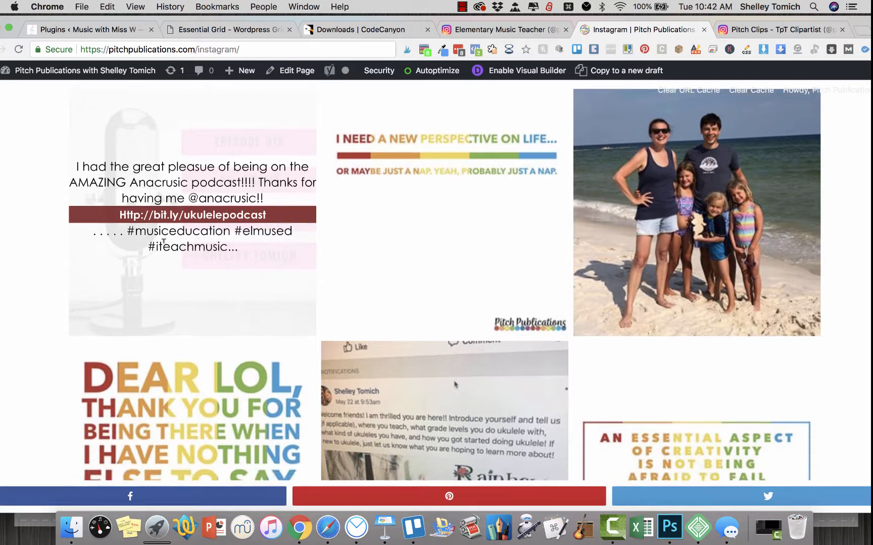
scroll(189, 225, "up", 5)
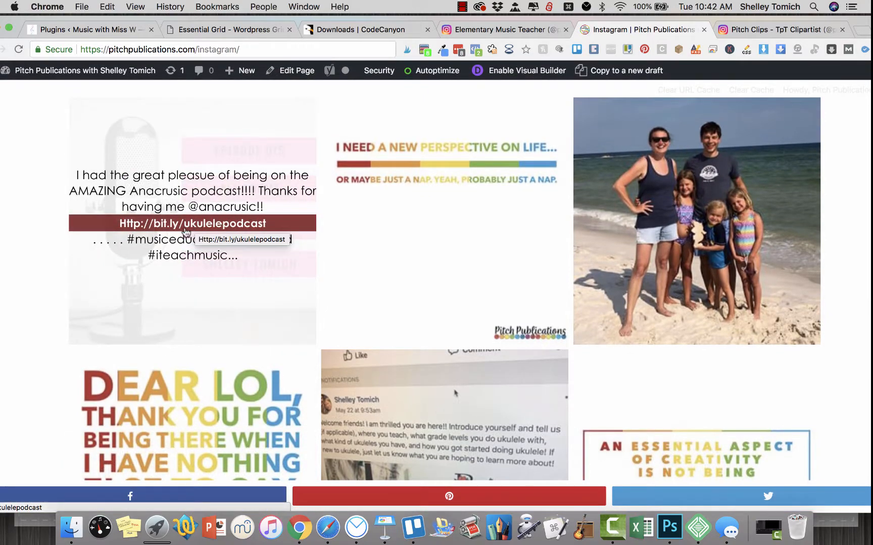
scroll(448, 202, "down", 15)
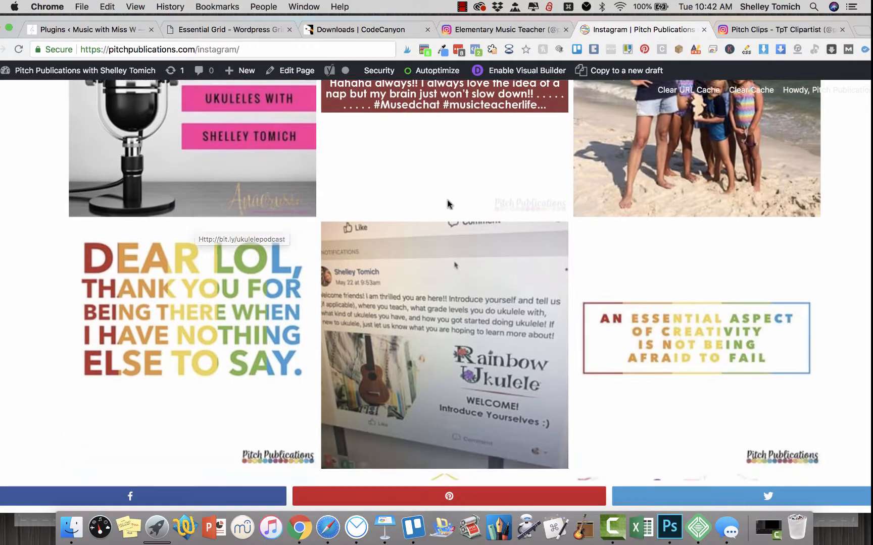
scroll(734, 309, "down", 20)
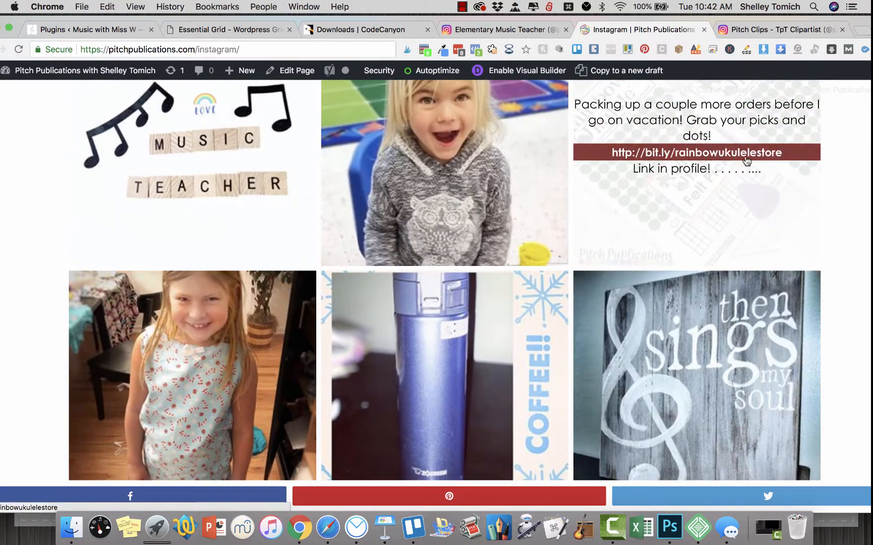
scroll(757, 202, "up", 2)
scroll(760, 204, "up", 3)
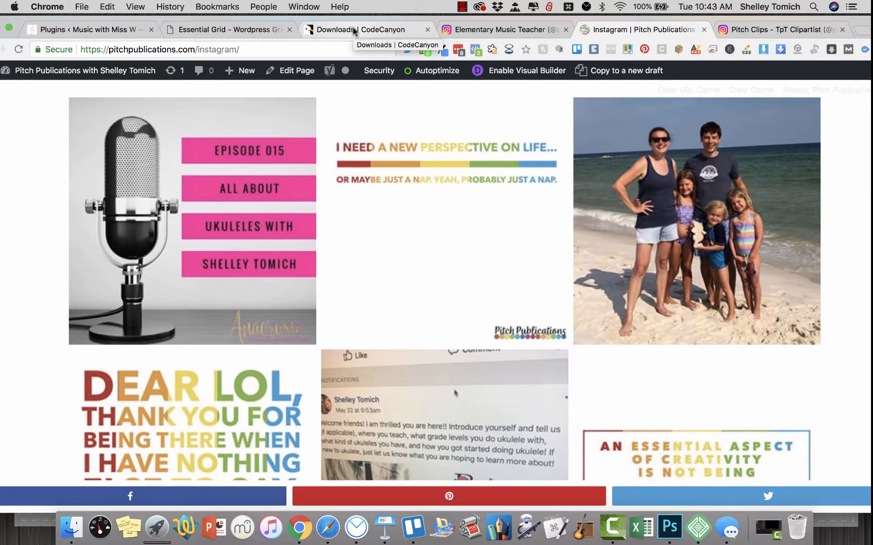
- Review the Essential Grid plugin website at essential.themepunch.com, including its gallery of example grids
left_click(354, 31)
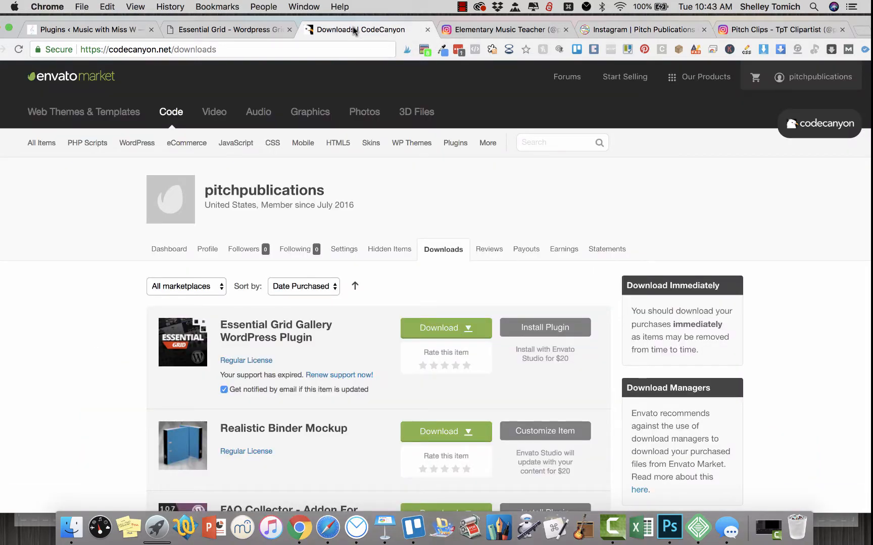
left_click(242, 26)
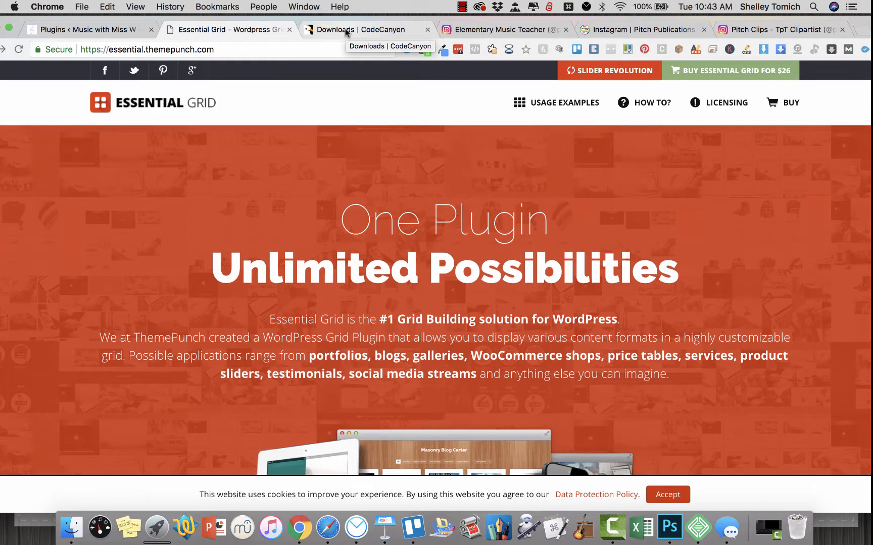
scroll(334, 188, "down", 5)
scroll(334, 189, "down", 15)
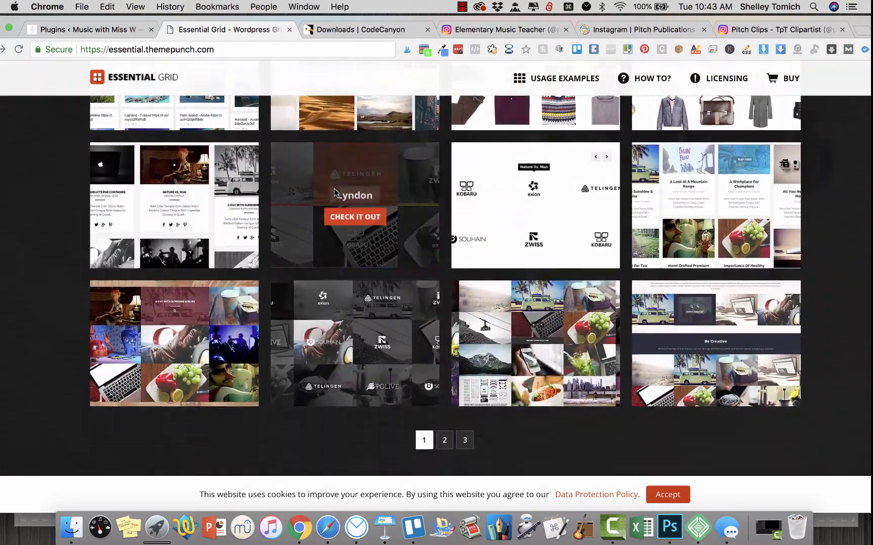
scroll(335, 188, "up", 15)
scroll(334, 189, "up", 5)
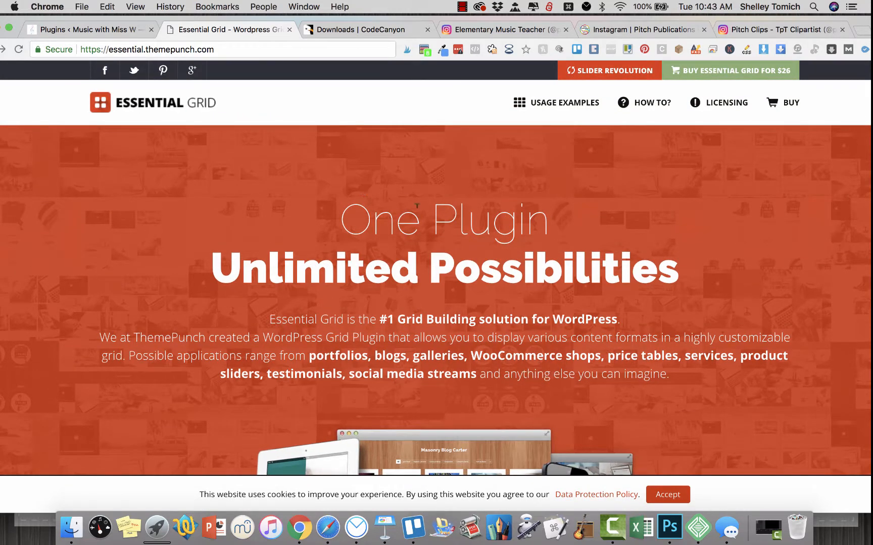
scroll(399, 228, "down", 1)
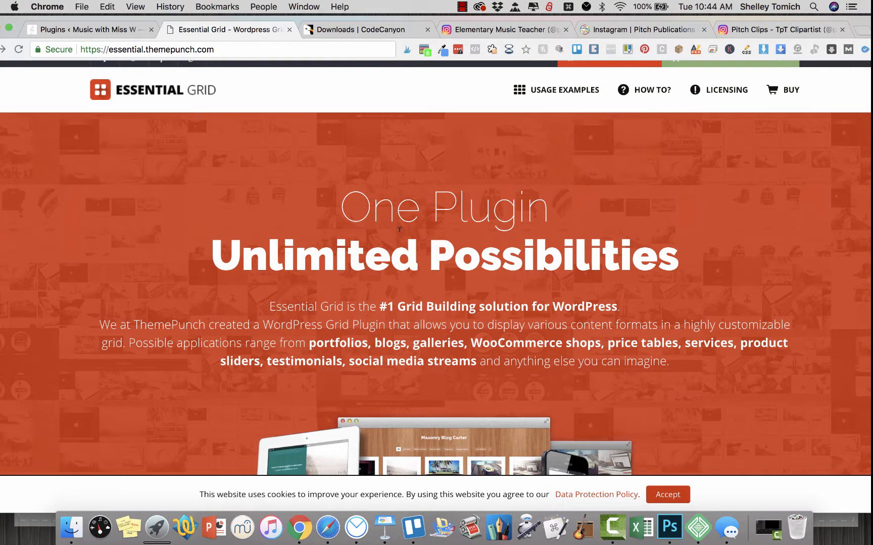
- Download the installable WordPress file only for Essential Grid Gallery WordPress Plugin from the CodeCanyon downloads page
left_click(364, 27)
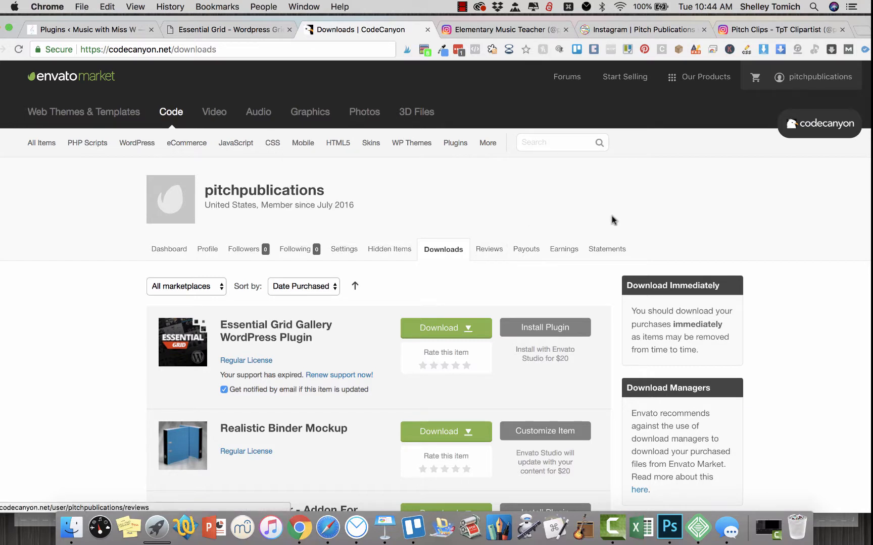
mouse_move(799, 76)
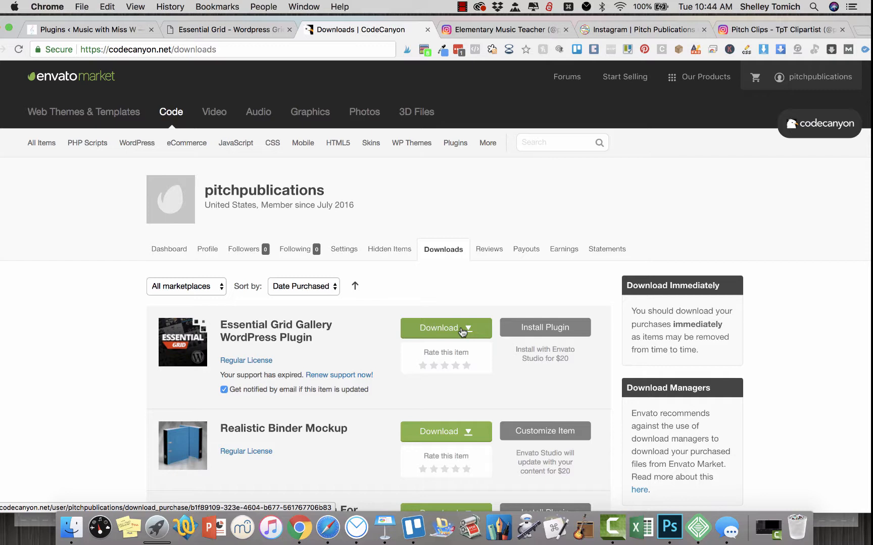
left_click(461, 329)
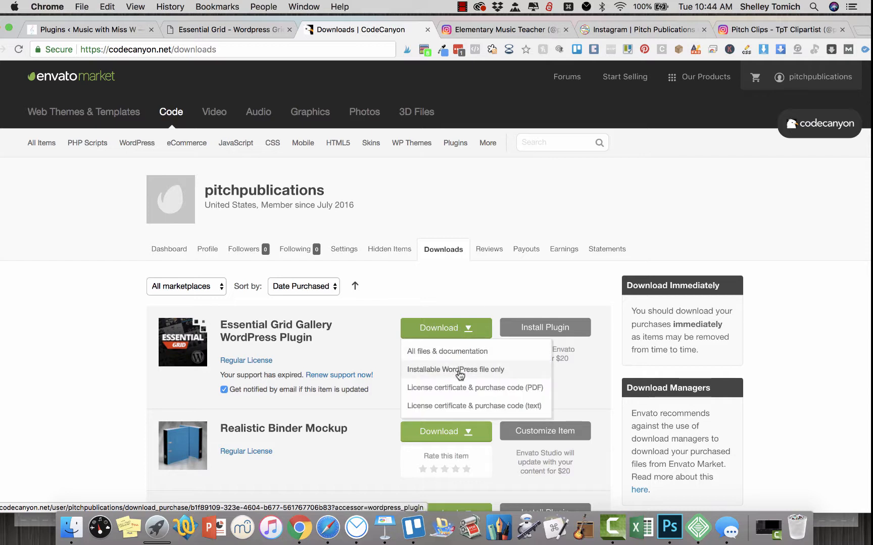
left_click(459, 370)
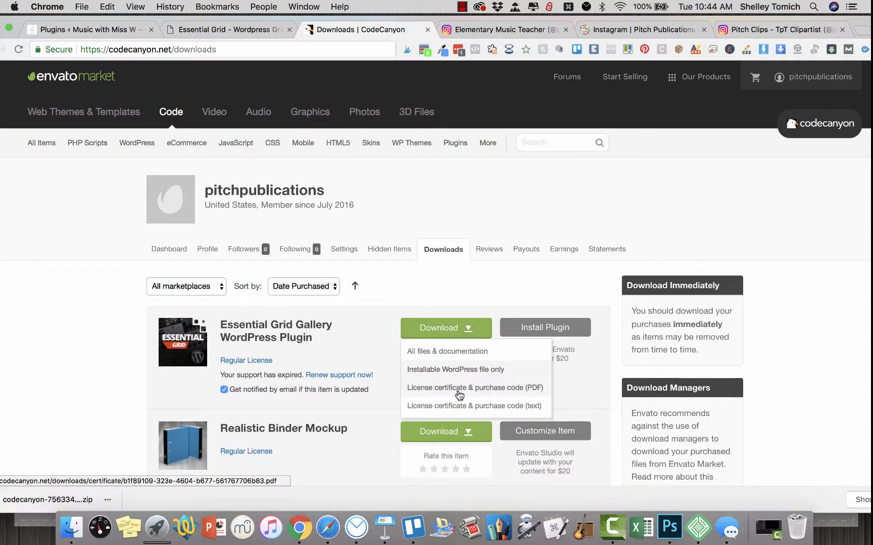
- Download the Essential Grid license certificate and purchase code as text, and open the file to find the item purchase code
left_click(457, 410)
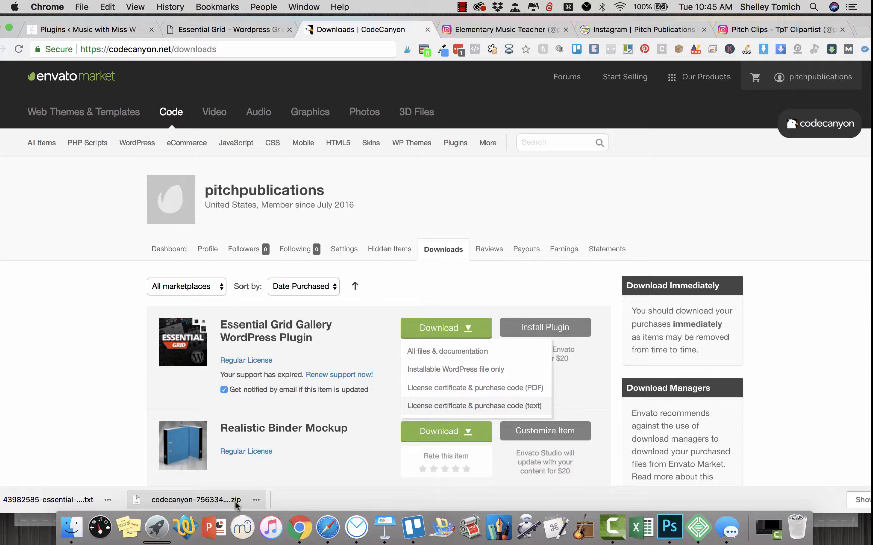
left_click(59, 500)
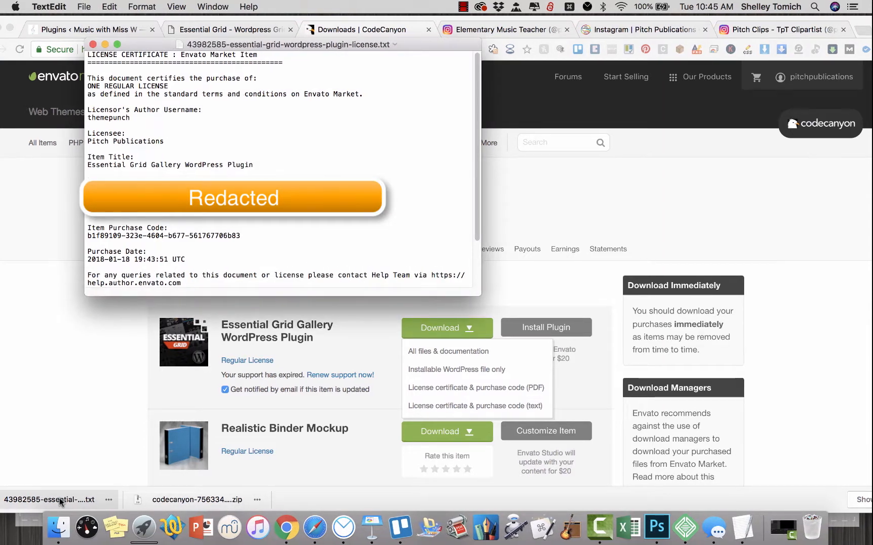
scroll(283, 167, "down", 3)
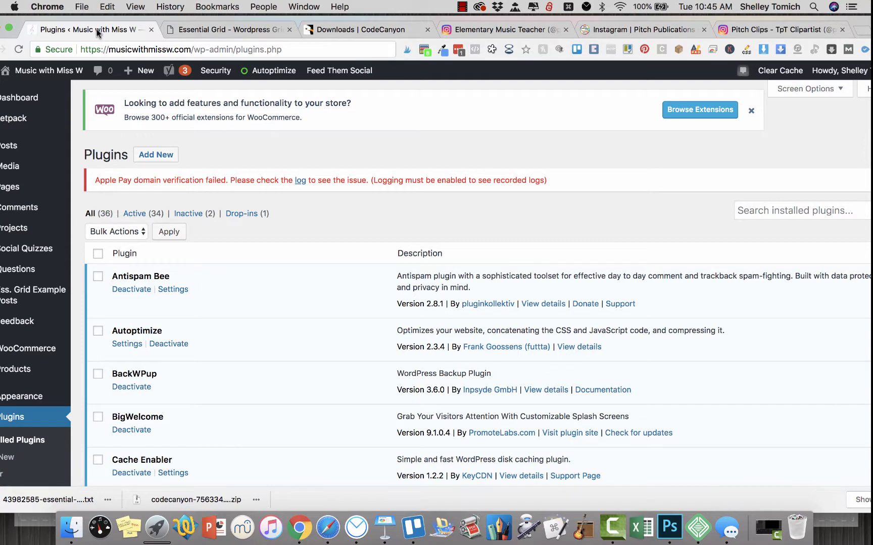
- Upload the downloaded codecanyon plugin zip from the Downloads folder as a new plugin on the Music with Miss W WordPress site and install it
left_click(142, 157)
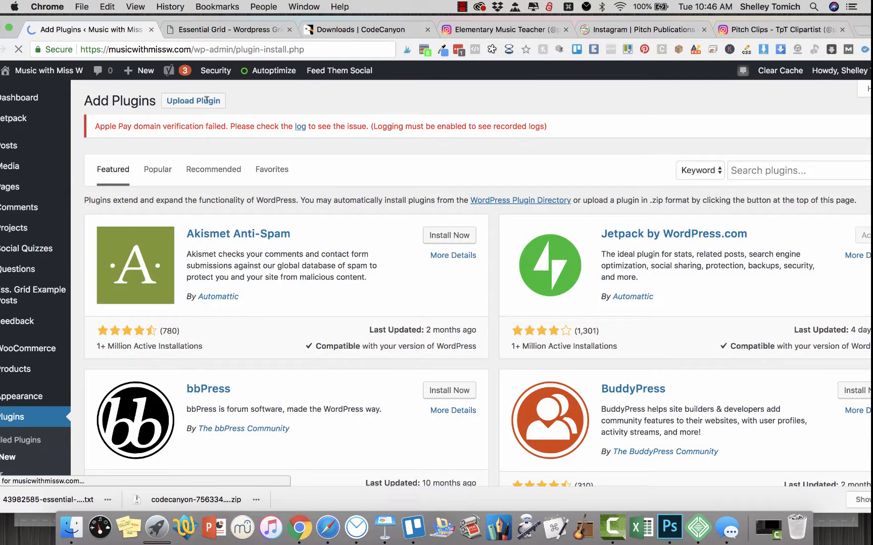
left_click(207, 100)
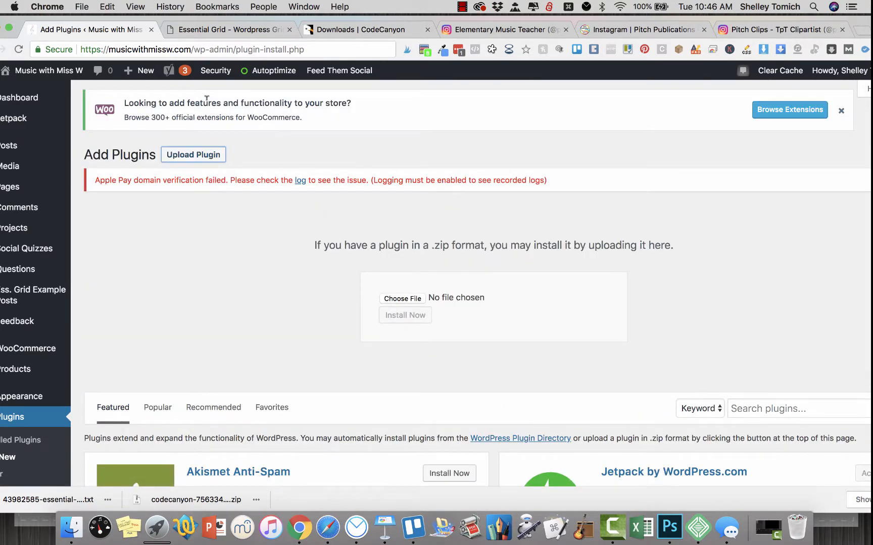
left_click(398, 301)
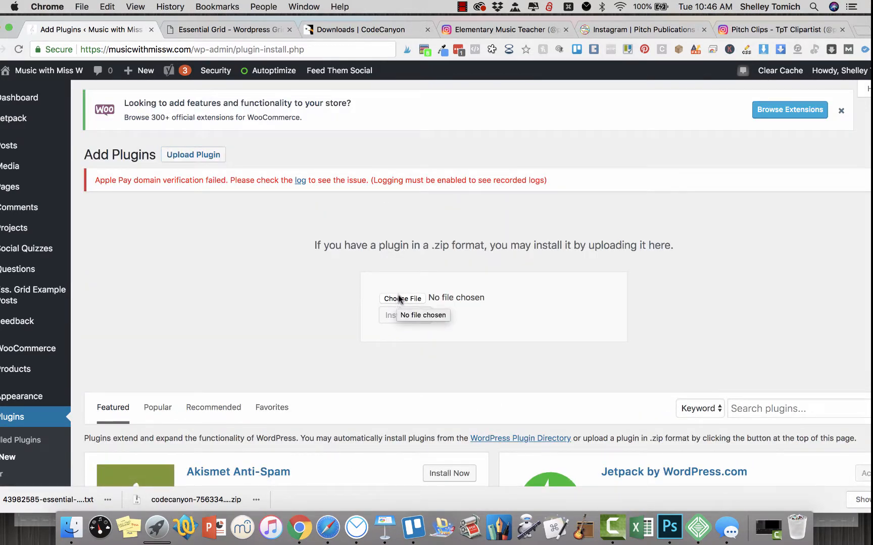
left_click(398, 299)
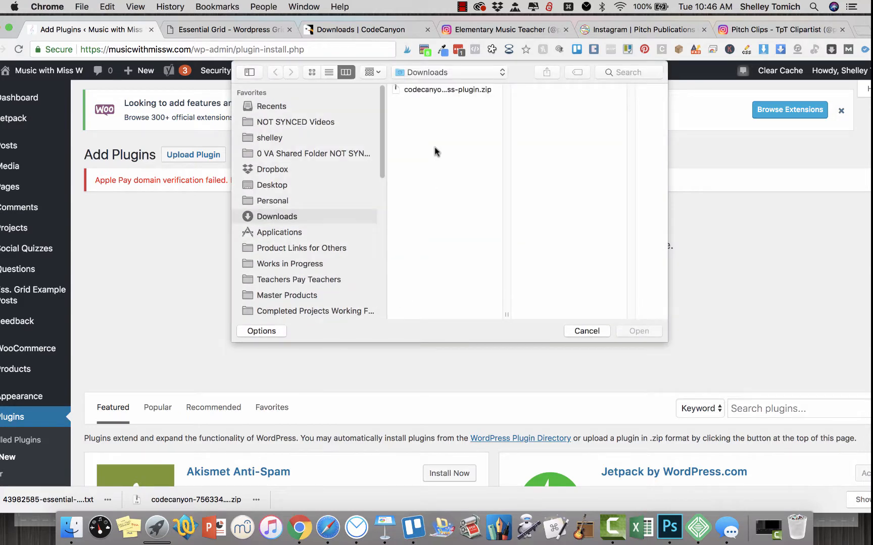
left_click(446, 89)
left_click(650, 331)
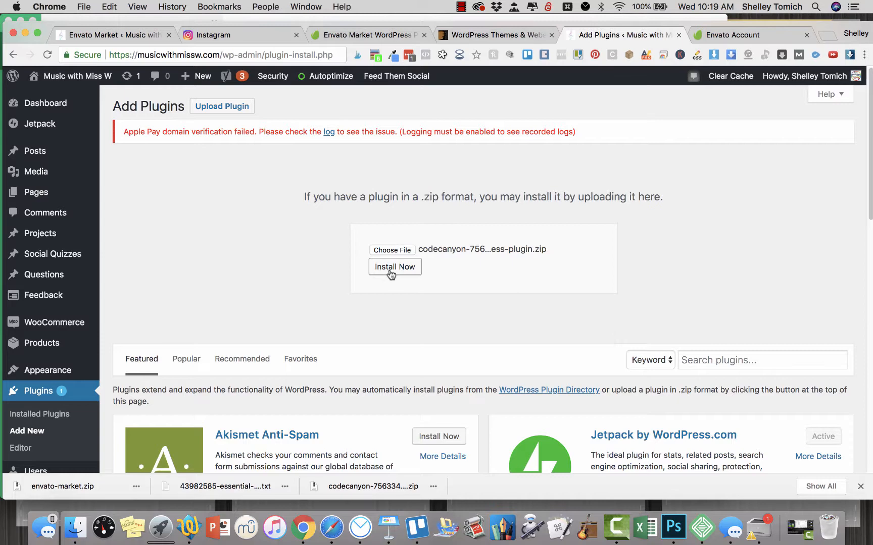
left_click(391, 273)
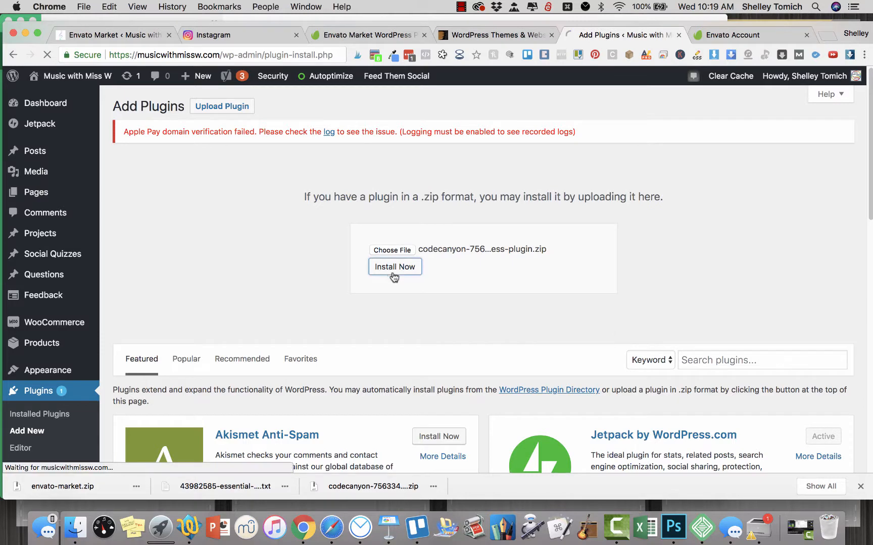
- Activate the installed Essential Grid plugin, enter the item purchase code in its Purchase Code Registration section and activate the license
left_click(146, 219)
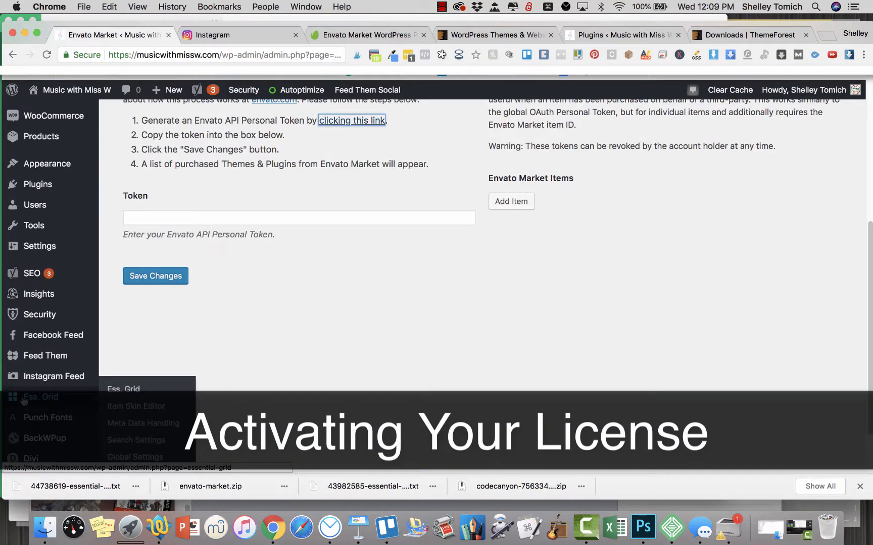
left_click(40, 404)
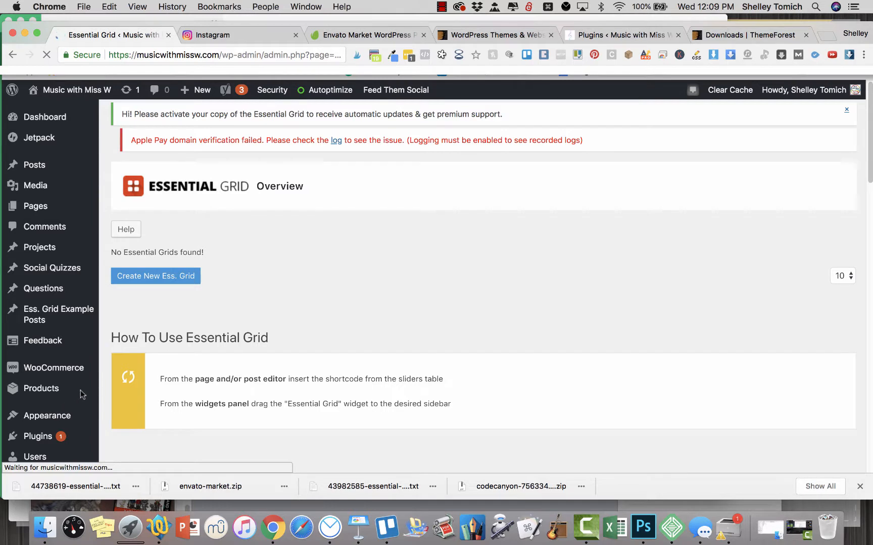
scroll(344, 242, "down", 5)
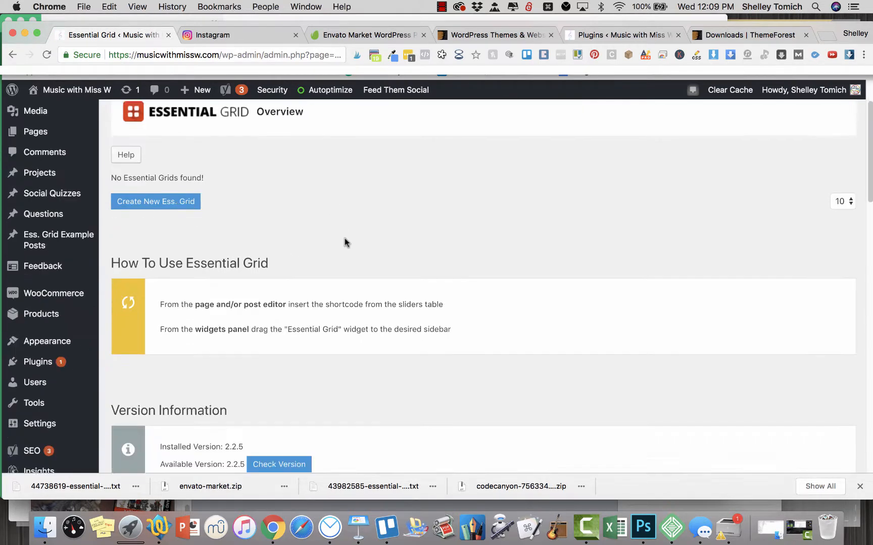
scroll(342, 282, "down", 8)
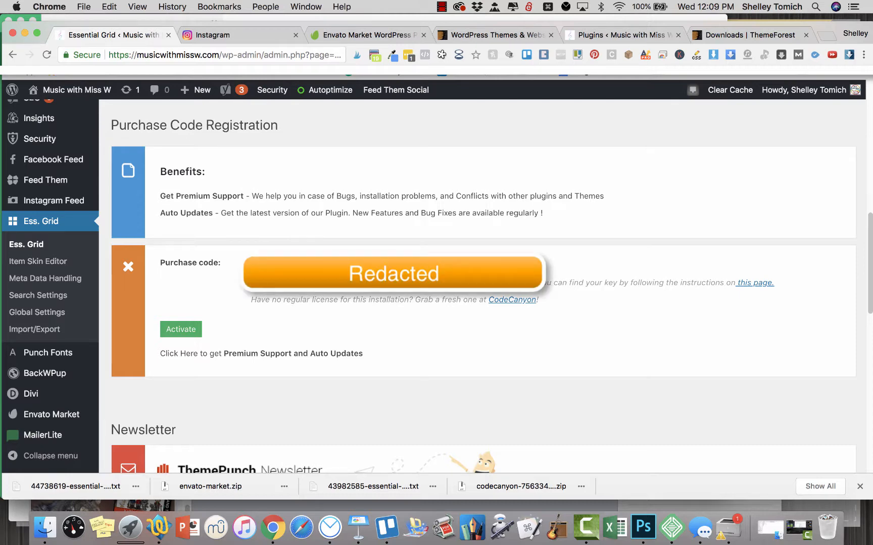
left_click(182, 330)
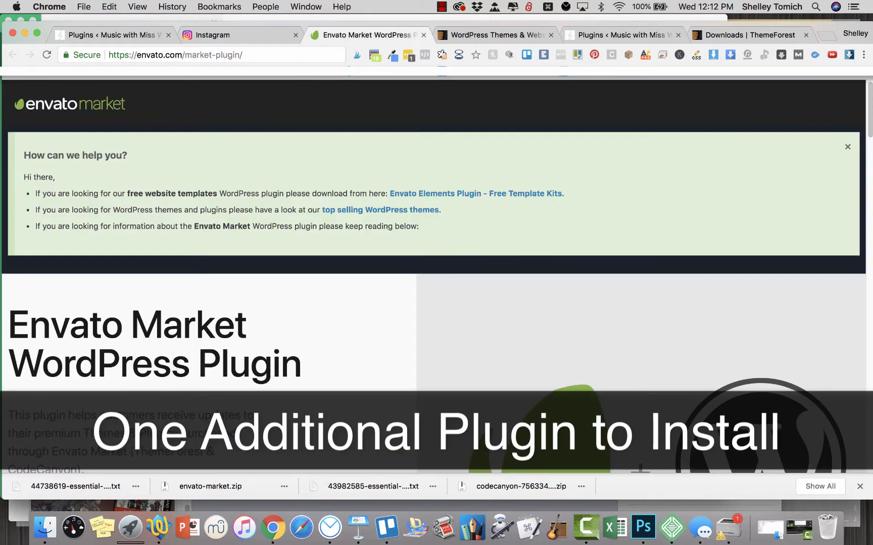
- Download version 2.0.0 of the Envato Market WordPress Plugin from envato.com/market-plugin
scroll(328, 327, "down", 1)
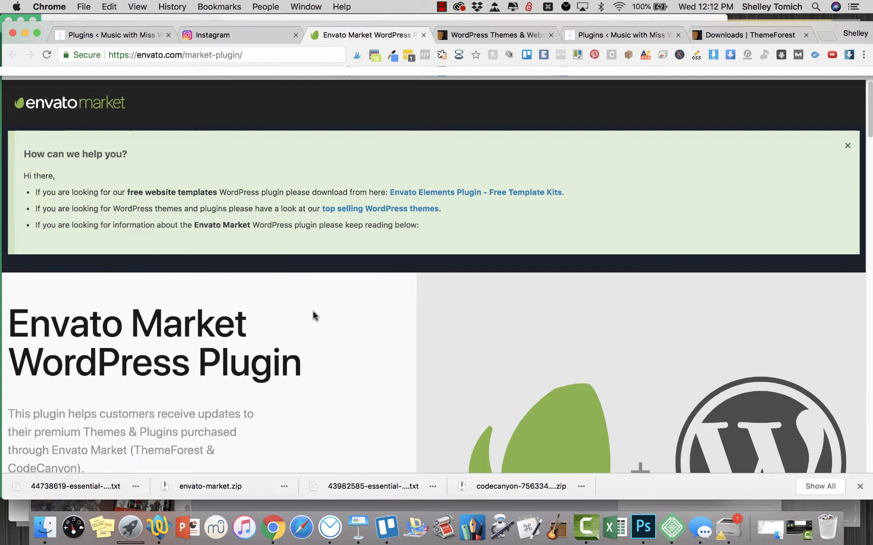
scroll(313, 316, "down", 5)
scroll(329, 242, "down", 9)
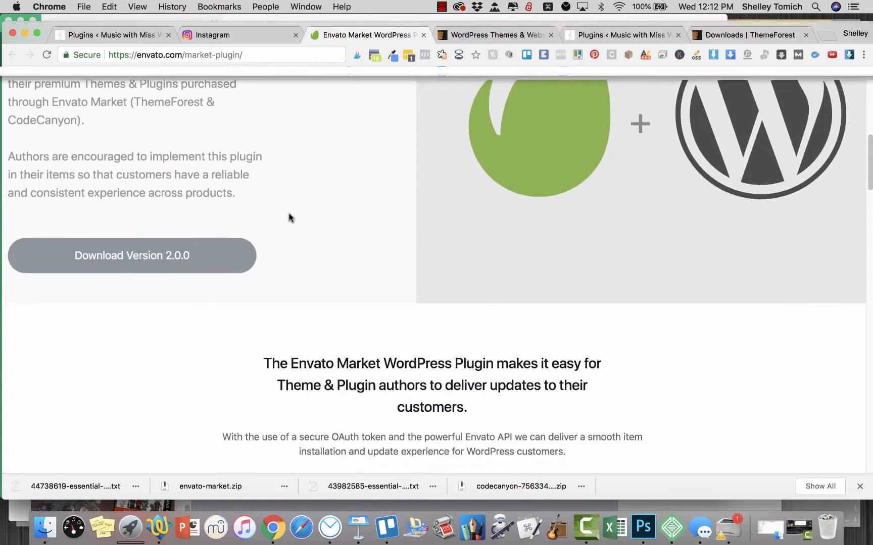
left_click(112, 261)
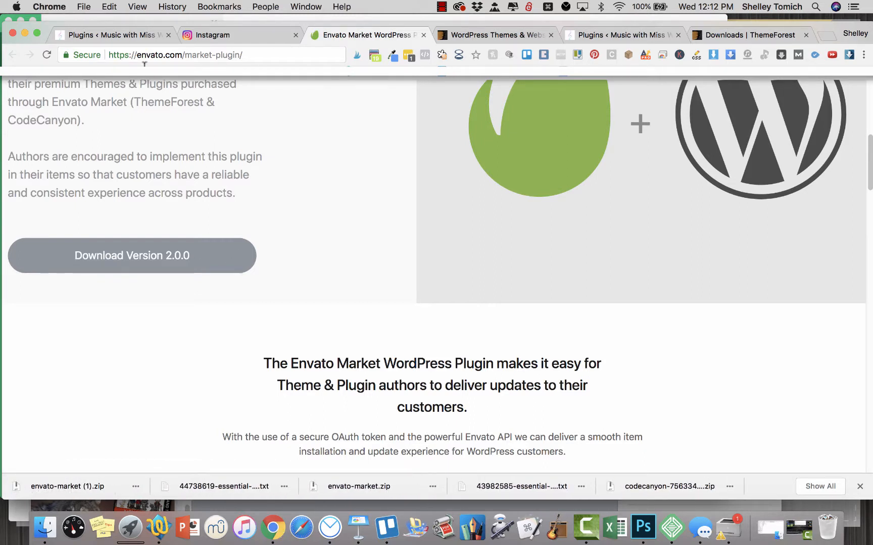
- Upload envato-market.zip as a new plugin on the Music with Miss W WordPress site, install it and activate it
left_click(122, 35)
scroll(258, 332, "up", 8)
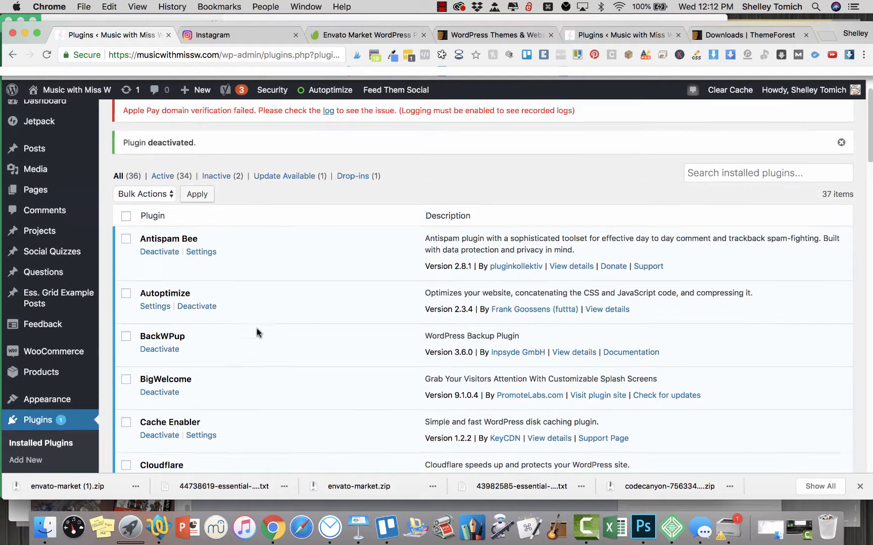
scroll(260, 303, "up", 2)
left_click(180, 120)
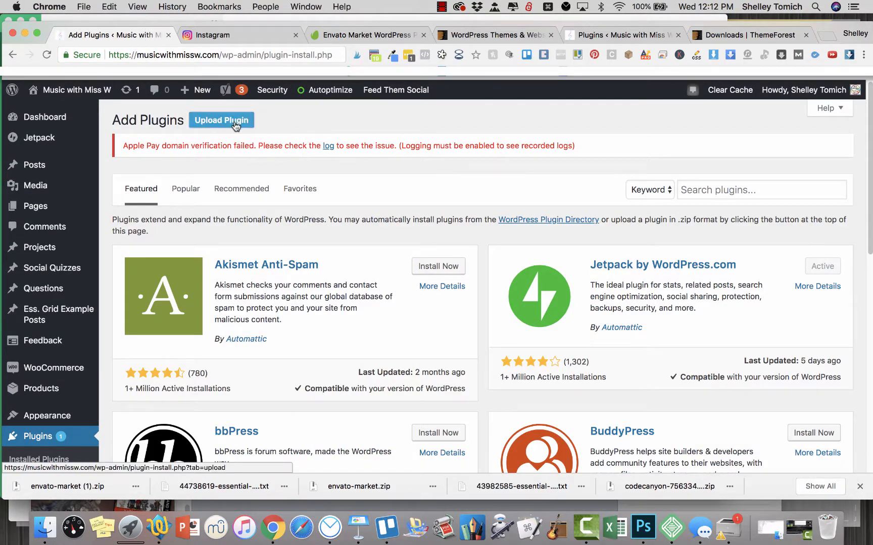
left_click(234, 124)
left_click(388, 263)
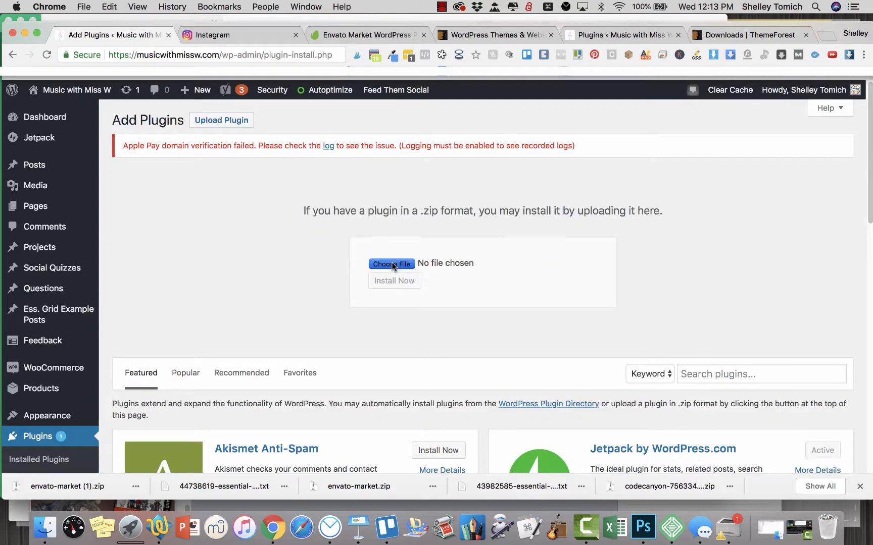
double_click(431, 142)
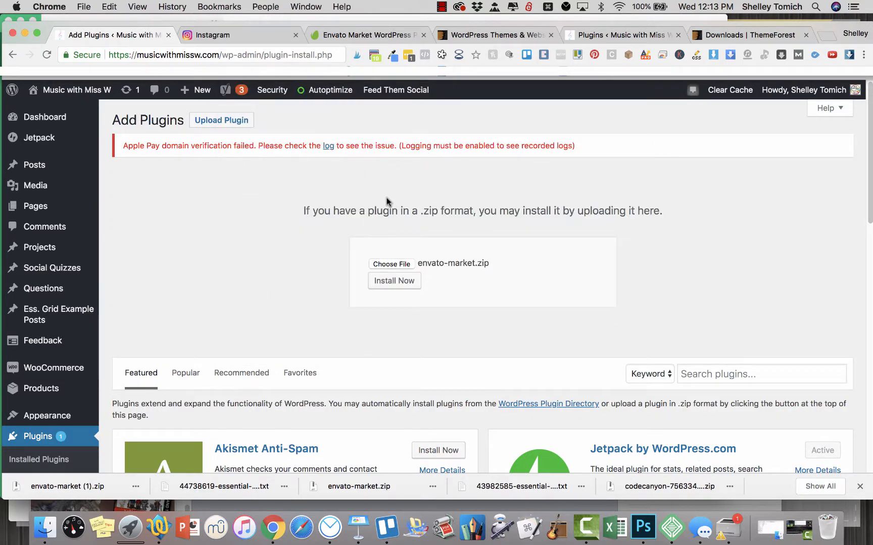
left_click(386, 282)
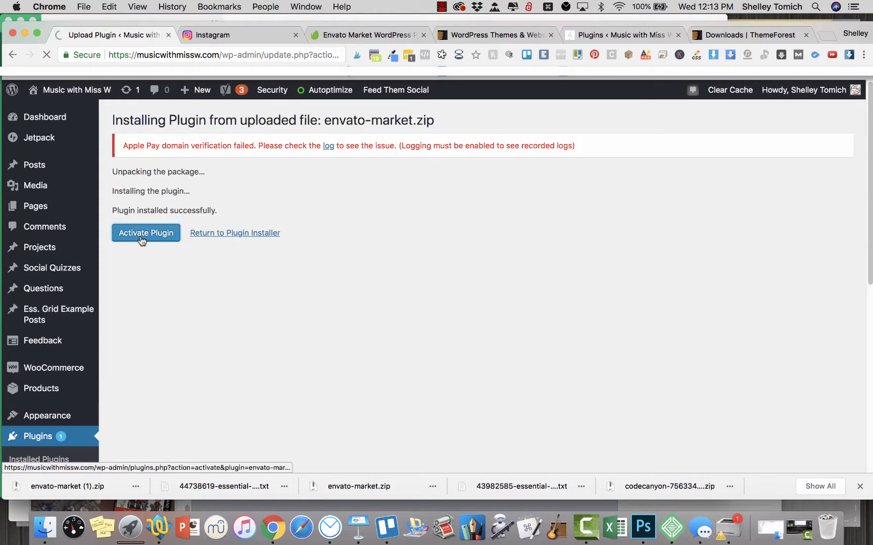
left_click(143, 233)
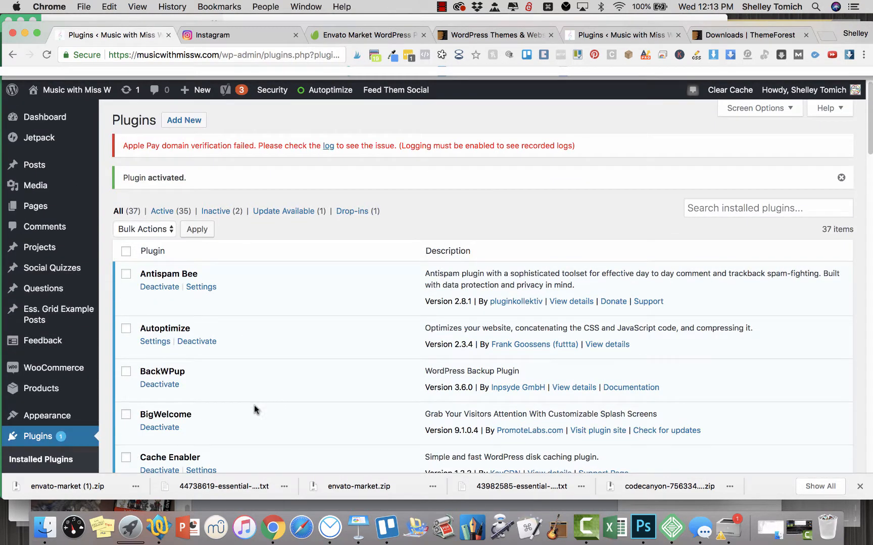
- Open the Envato Market plugin's settings in WordPress and follow its link for generating an Envato API Personal Token
scroll(211, 259, "down", 12)
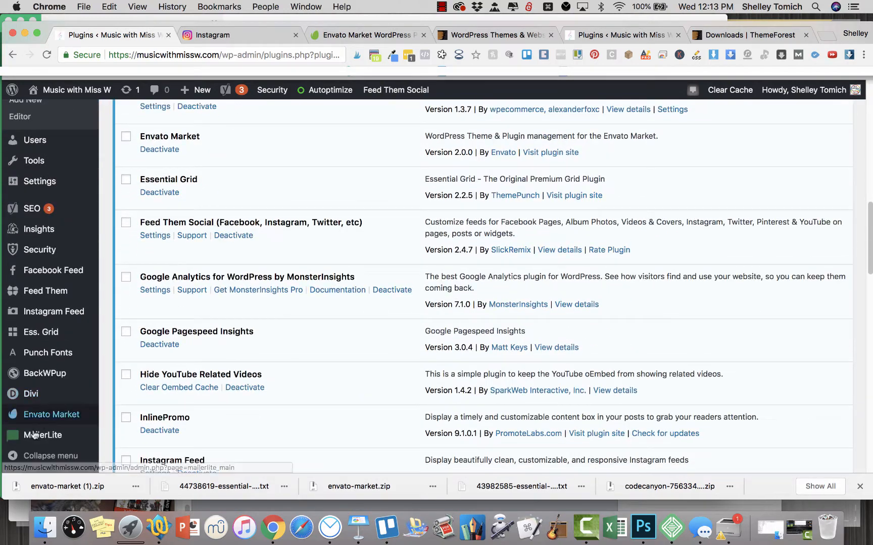
left_click(44, 418)
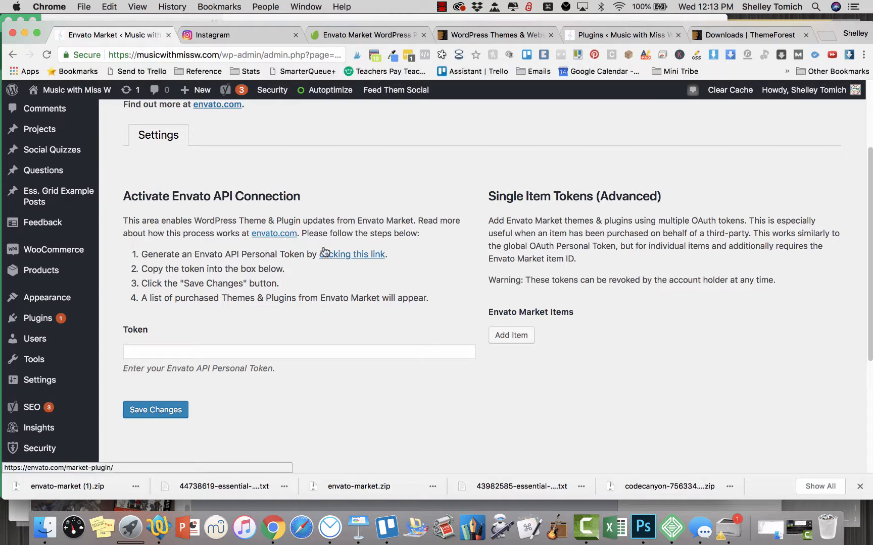
left_click(347, 256)
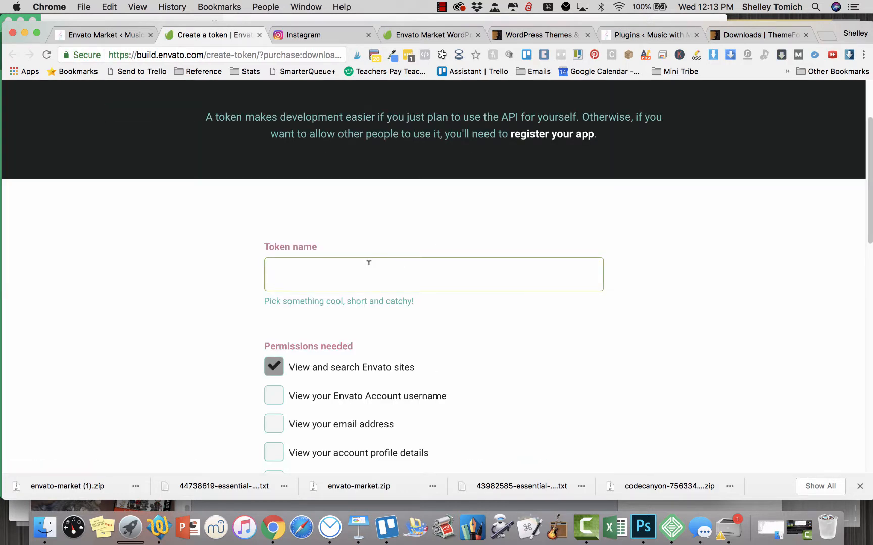
- Create an Envato token named after its owner, adding the View your Envato Account username permission and agreeing to the Terms and Conditions
type("Michelle Envato Account")
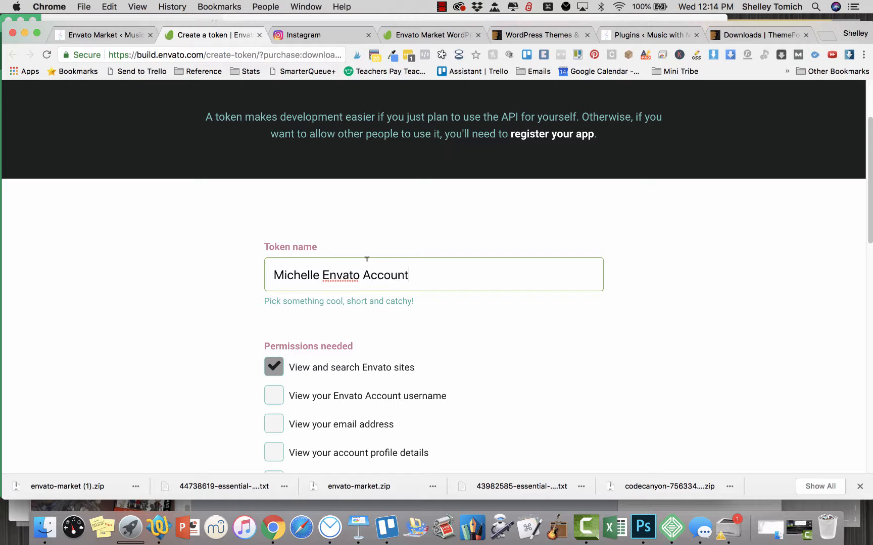
scroll(366, 259, "down", 5)
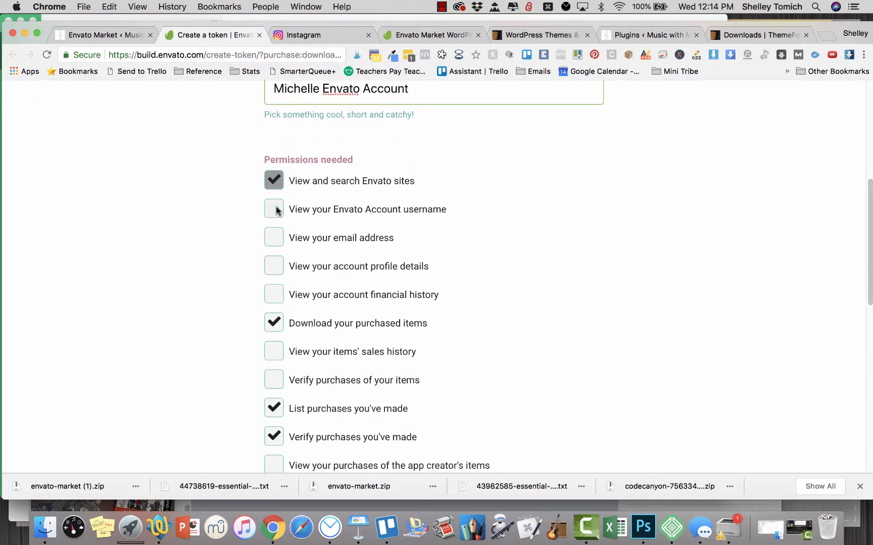
left_click(278, 209)
scroll(220, 219, "down", 3)
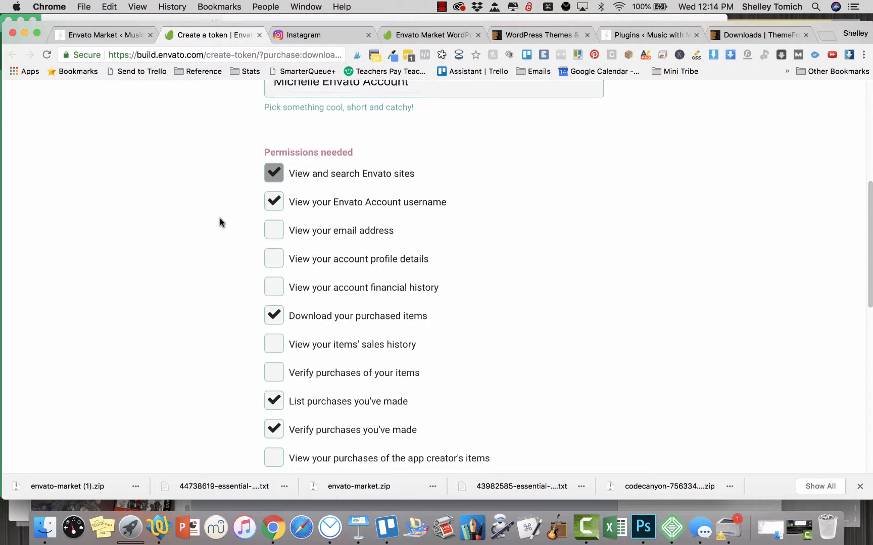
scroll(219, 219, "down", 10)
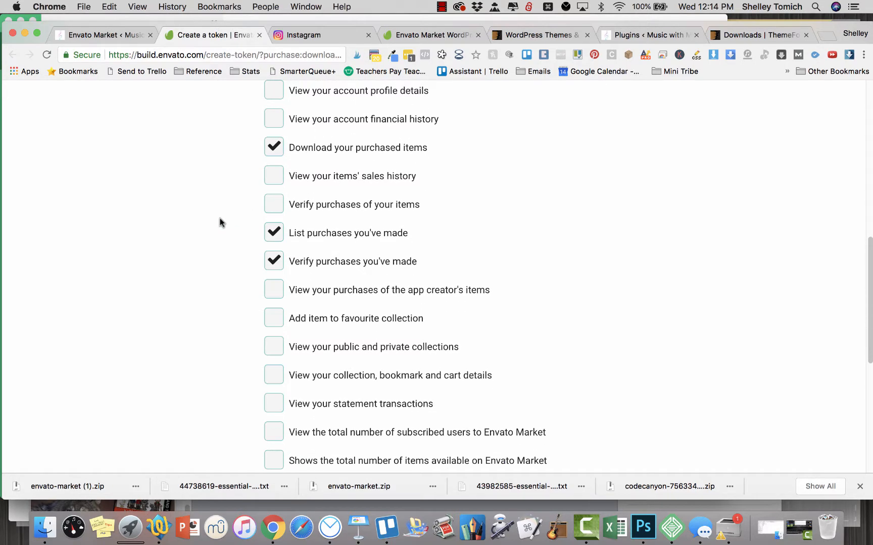
left_click(275, 293)
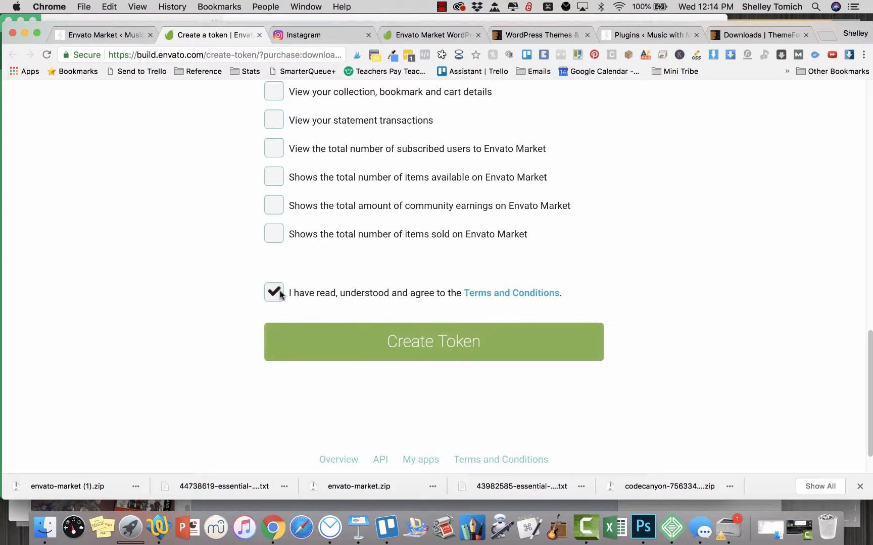
left_click(435, 329)
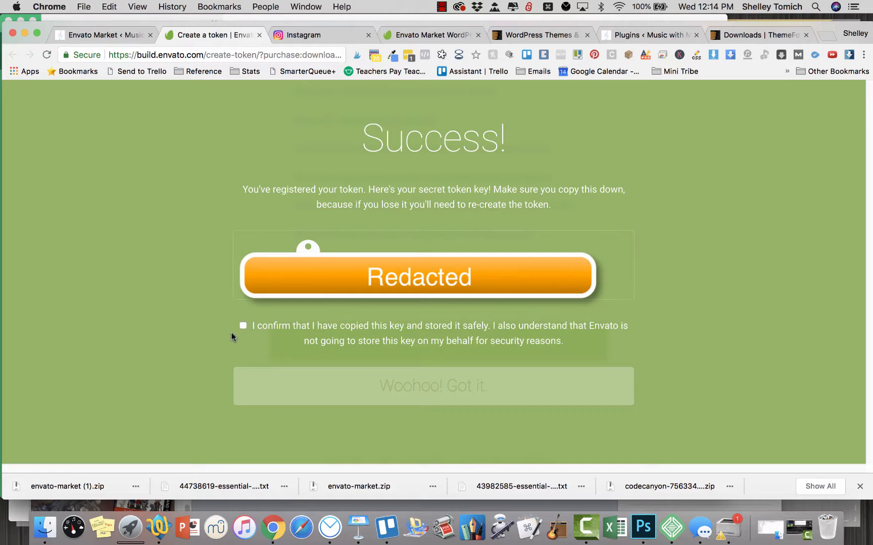
- Confirm the secret token key has been copied, enter it as the Token in the WordPress Envato Market settings and save the changes
left_click(243, 325)
left_click(382, 388)
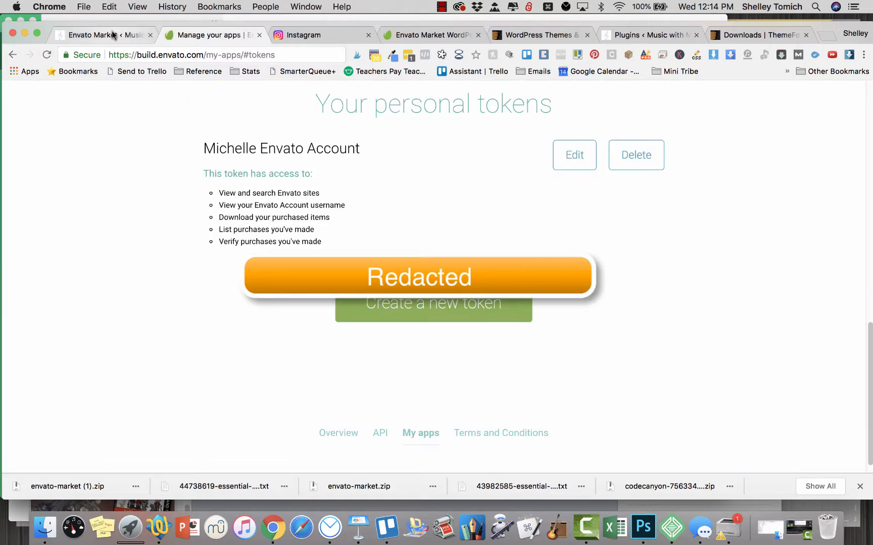
left_click(112, 34)
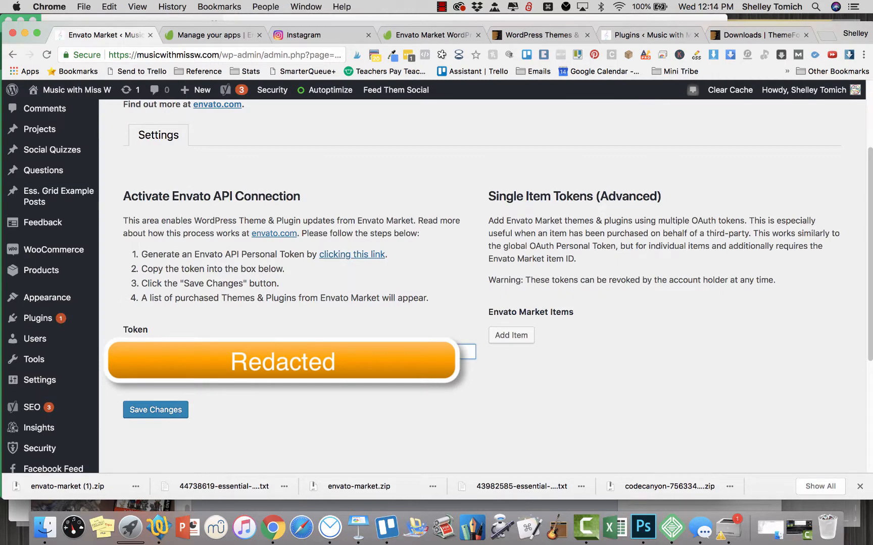
left_click(142, 412)
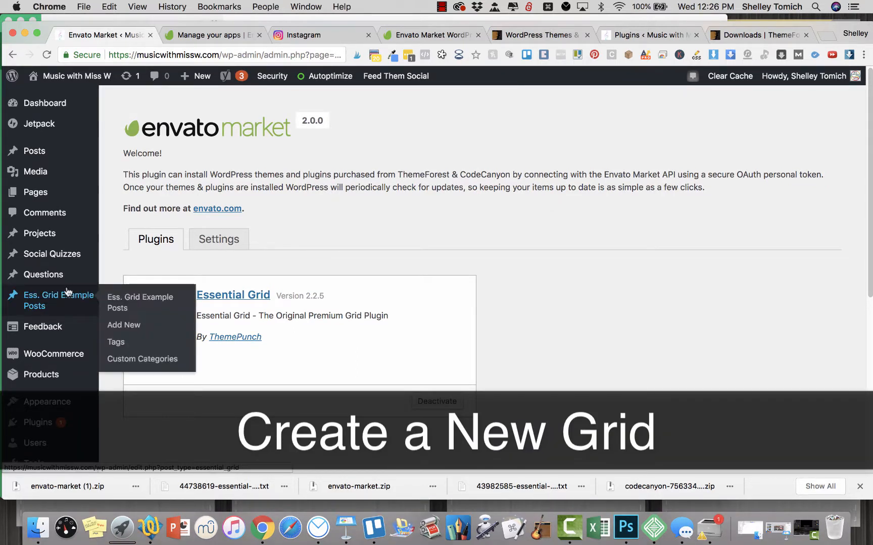
- Start a new Essential Grid from the plugin's overview page in WordPress
scroll(64, 299, "down", 5)
scroll(64, 300, "down", 7)
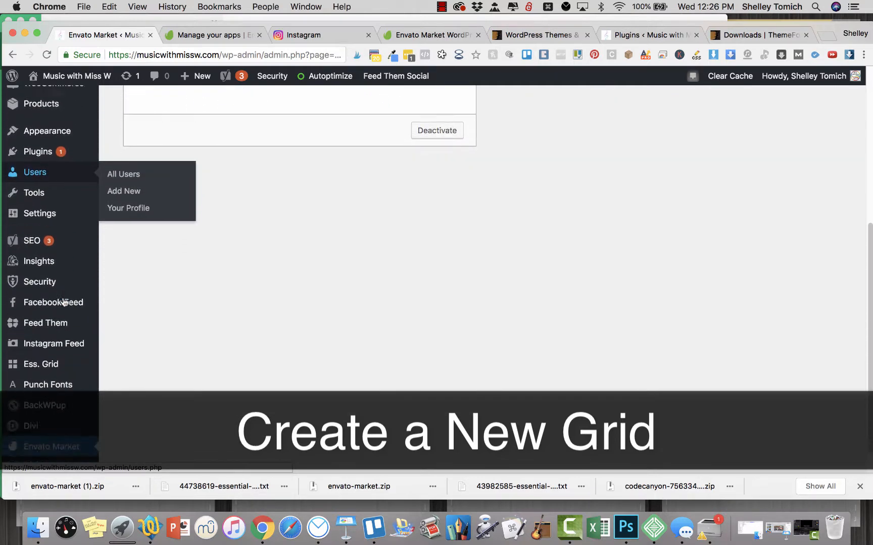
left_click(22, 348)
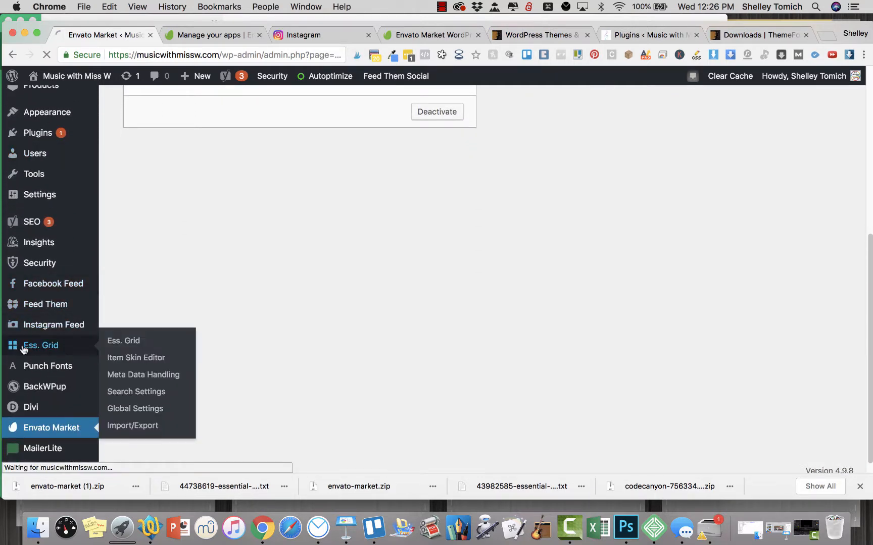
left_click(158, 237)
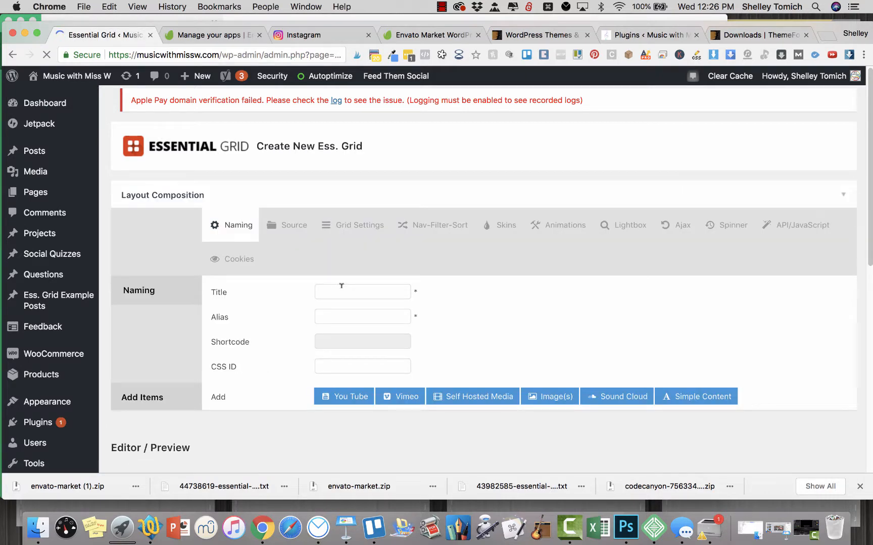
- Give the new grid the title "Instagram Link in Profile" and the alias "instagram"
left_click(341, 286)
type("Insta")
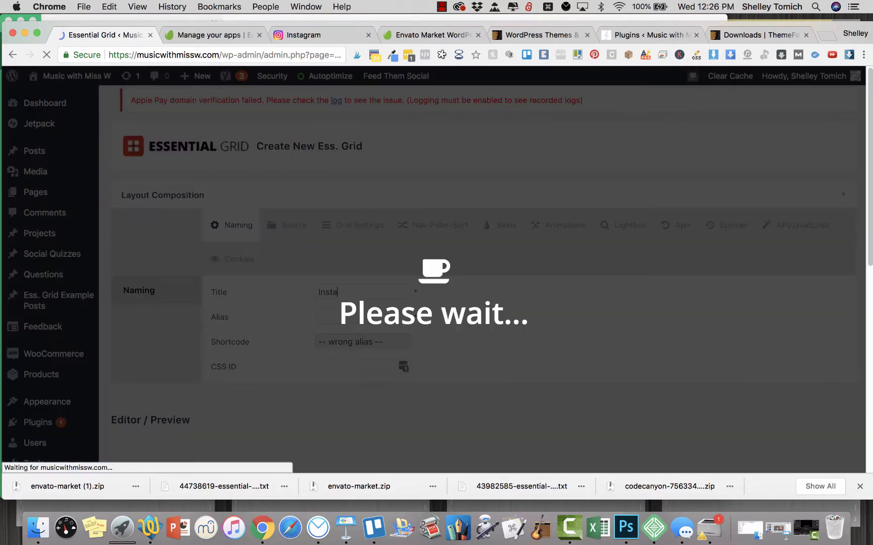
type("gram ")
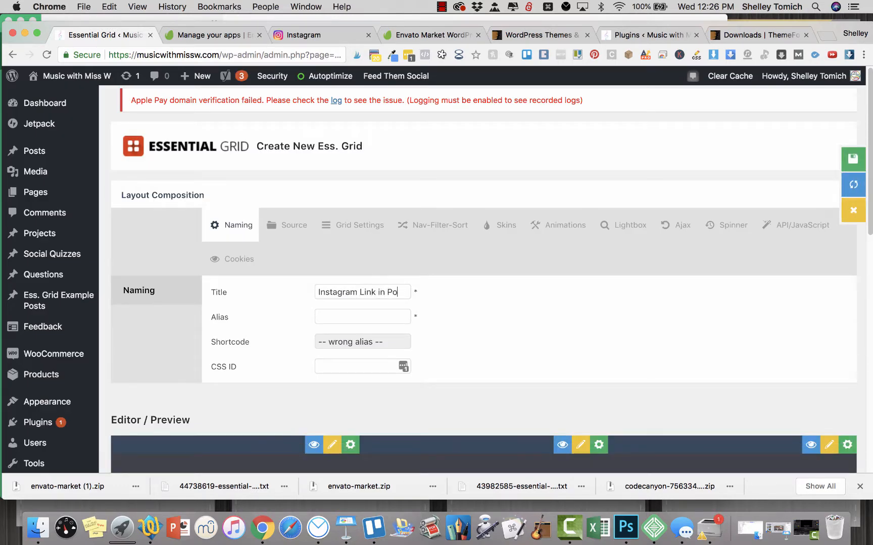
type("Link in Profile")
key("Tab")
type("ins")
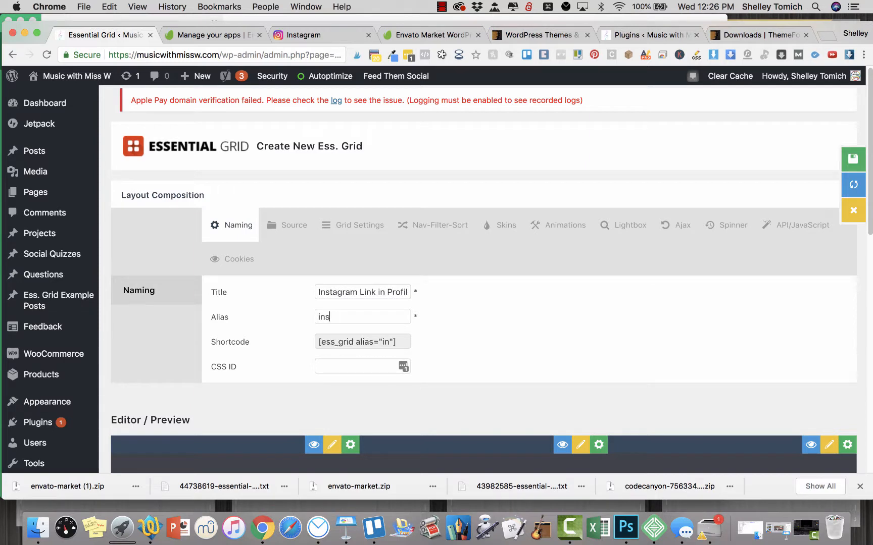
type("tagram")
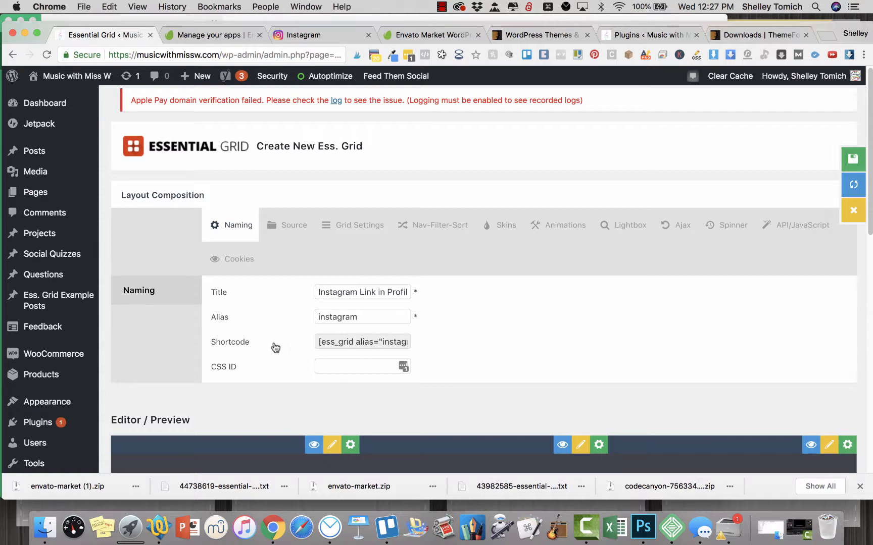
mouse_move(222, 374)
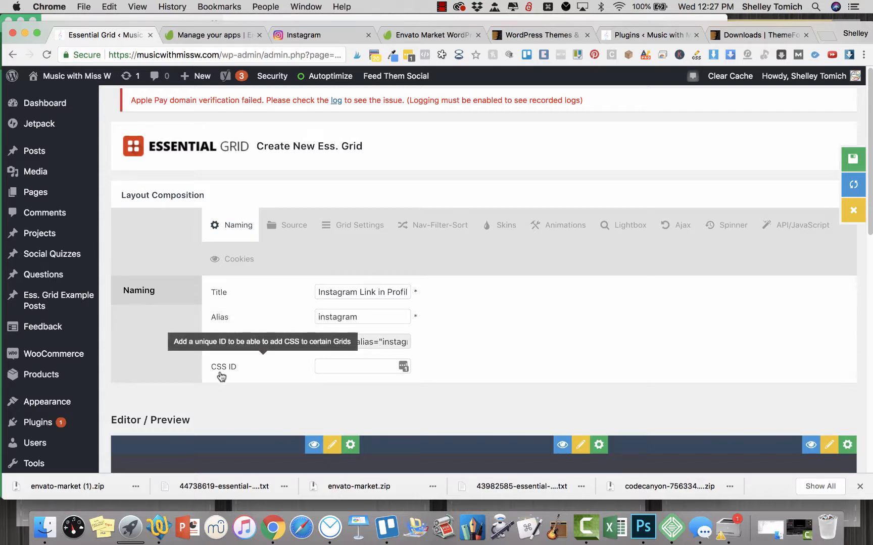
- Base the grid source on an Instagram stream of People images and videos from the user musicwithmissw
left_click(286, 225)
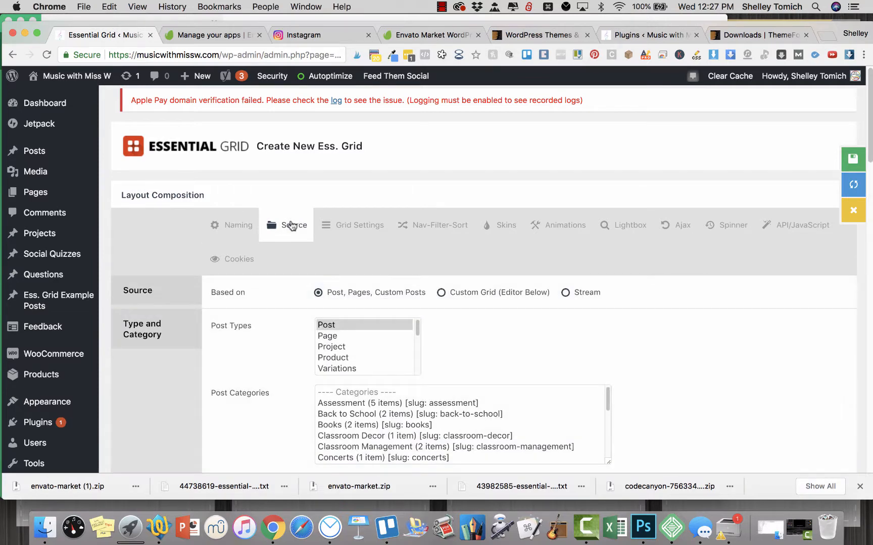
left_click(565, 293)
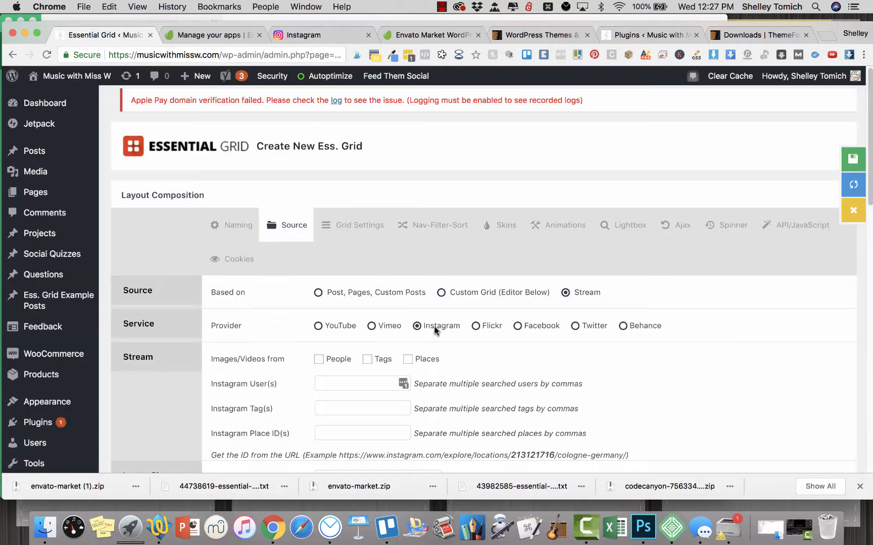
mouse_move(286, 364)
left_click(319, 361)
scroll(312, 397, "down", 5)
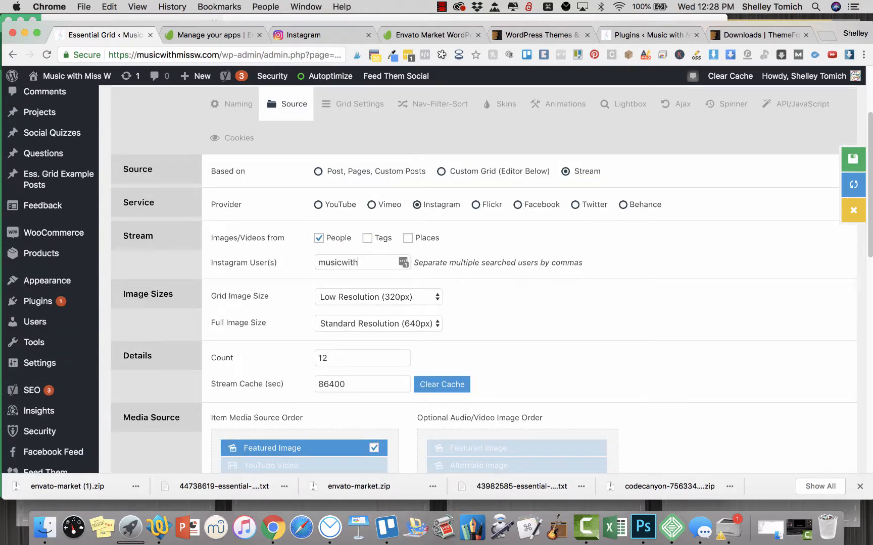
- Keep the grid image size at Low Resolution (320px) and set the full image size to Original Resolution (custom)
left_click(365, 298)
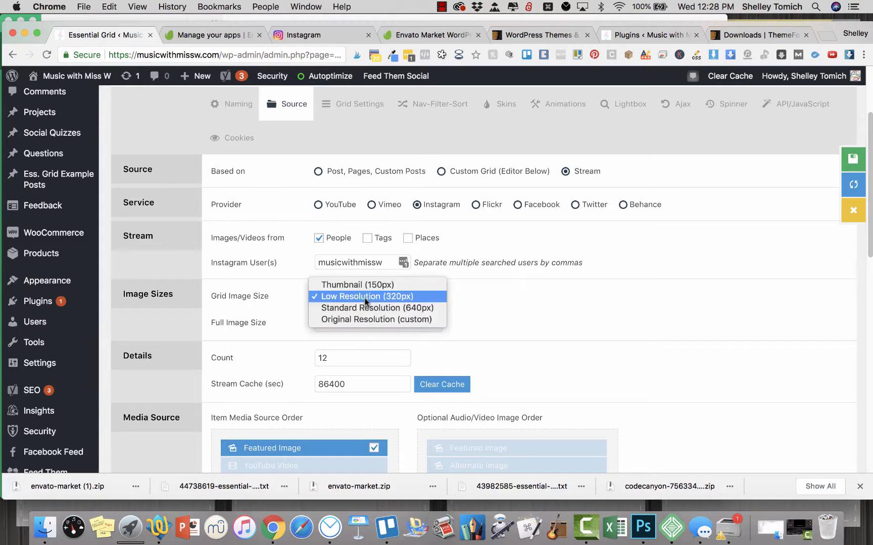
left_click(366, 301)
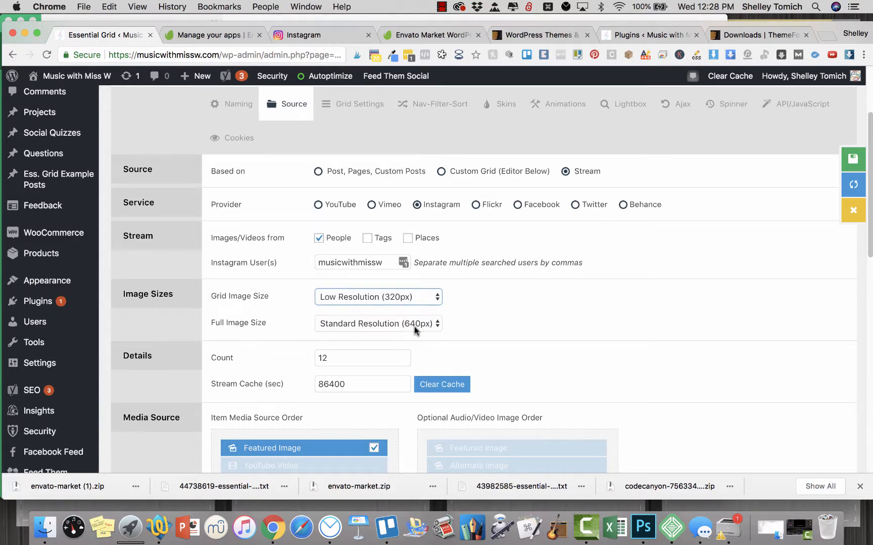
left_click(371, 296)
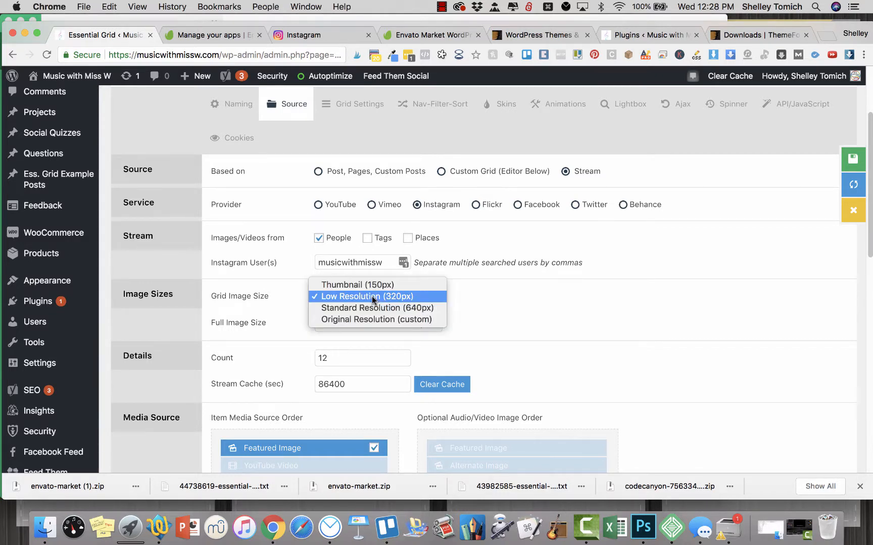
left_click(371, 296)
left_click(396, 323)
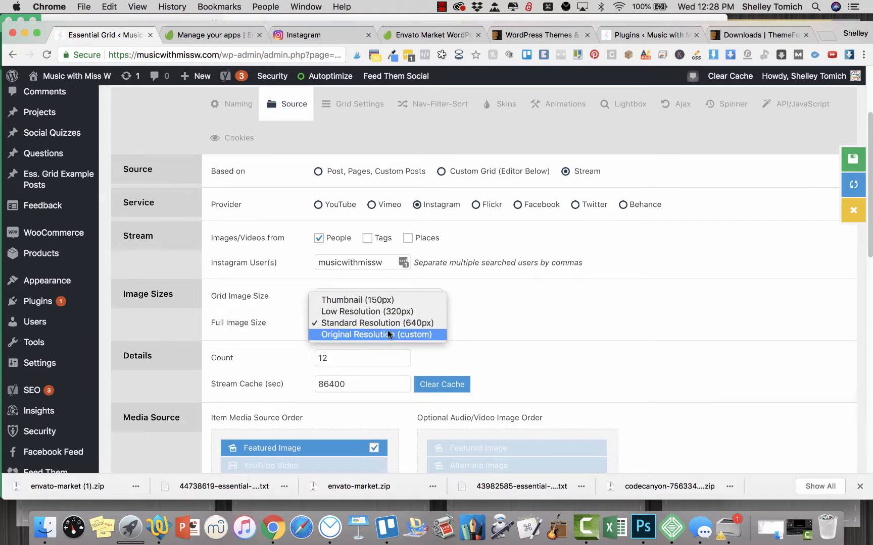
left_click(384, 334)
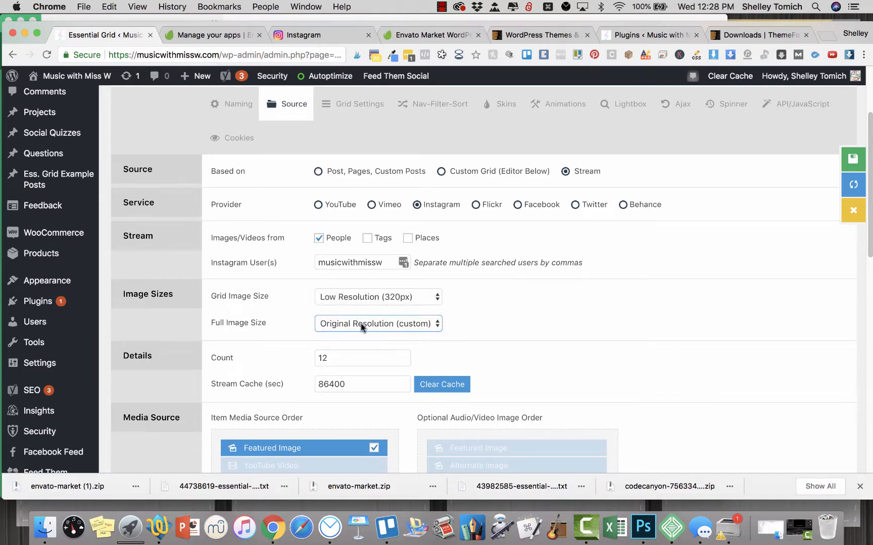
- Set the number of stream items to load to 60
scroll(475, 341, "down", 3)
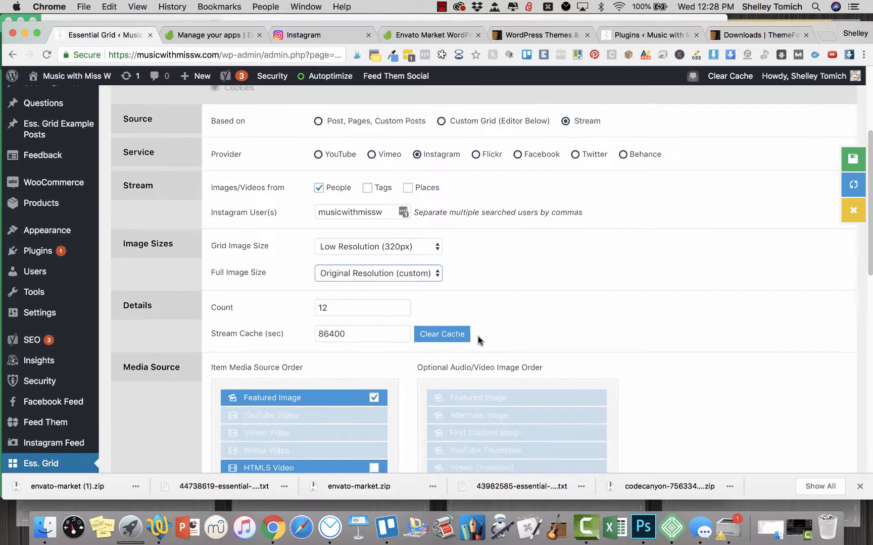
left_click(353, 295)
key("super+a")
type("60")
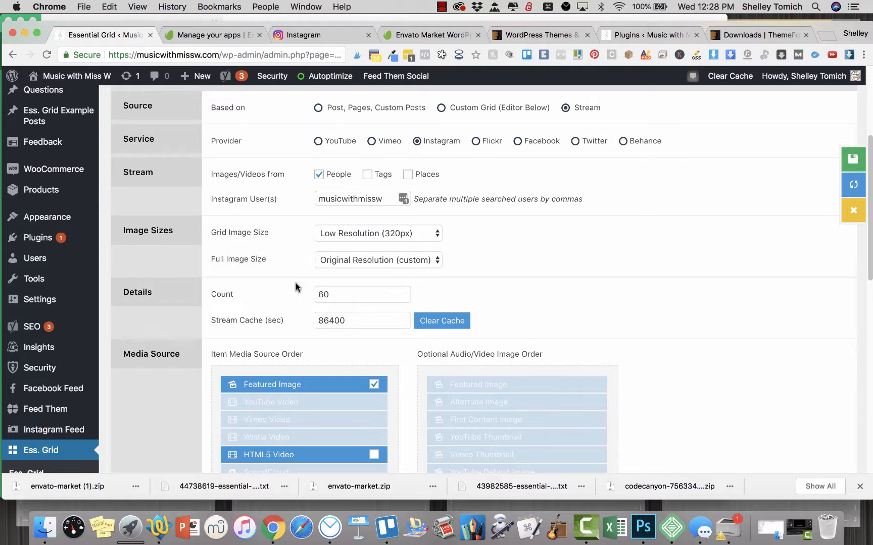
- Enable HTML5 Video as an item media source, plus First Content Image, Vimeo Thumbnail and HTML5 Default Image as optional audio/video images
scroll(296, 287, "down", 5)
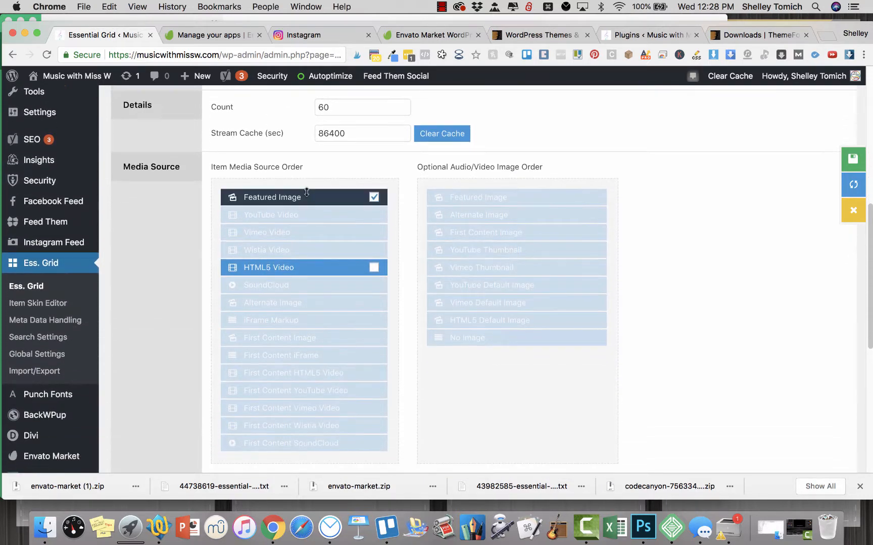
left_click(374, 269)
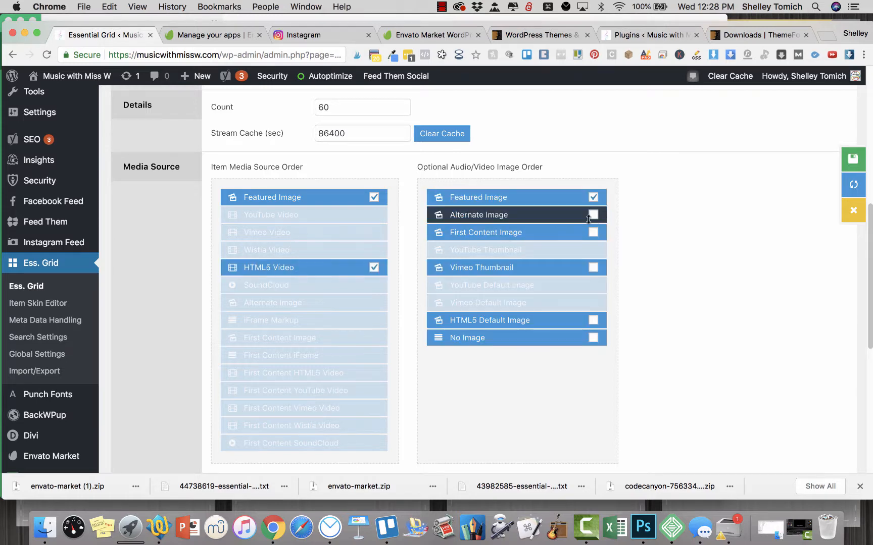
left_click(594, 232)
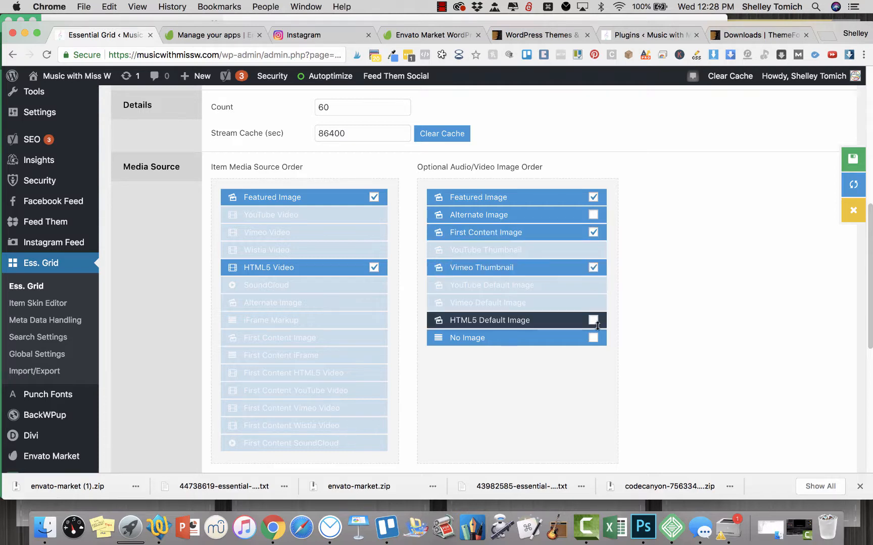
scroll(666, 292, "down", 5)
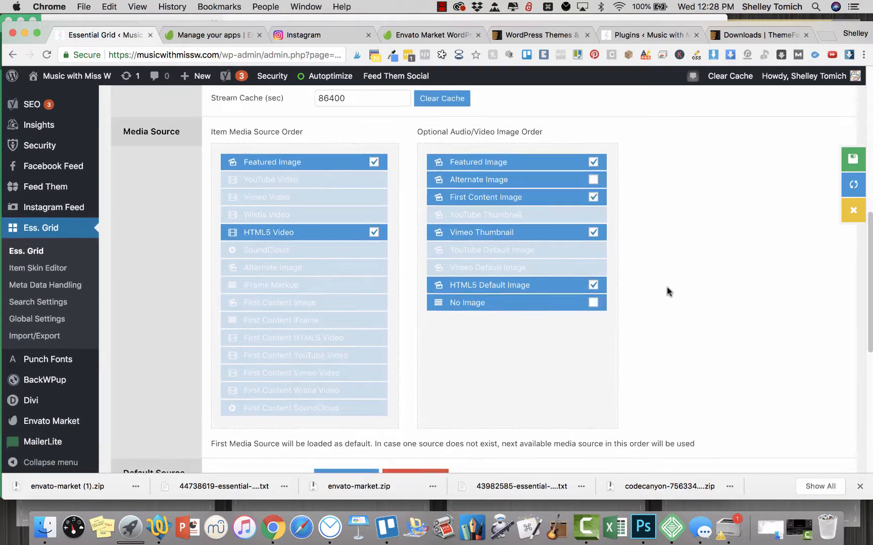
scroll(666, 292, "down", 2)
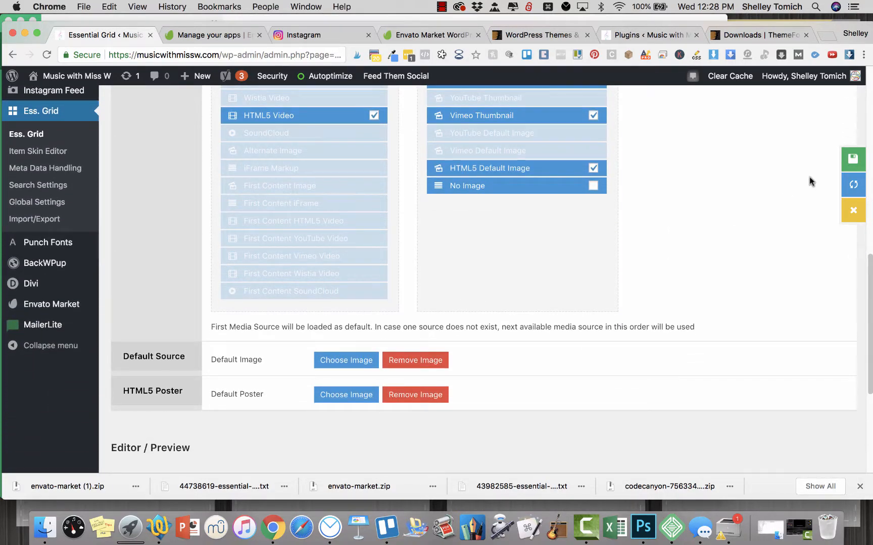
- Save the grid and review the Instagram posts in its preview
scroll(853, 160, "up", 15)
left_click(853, 159)
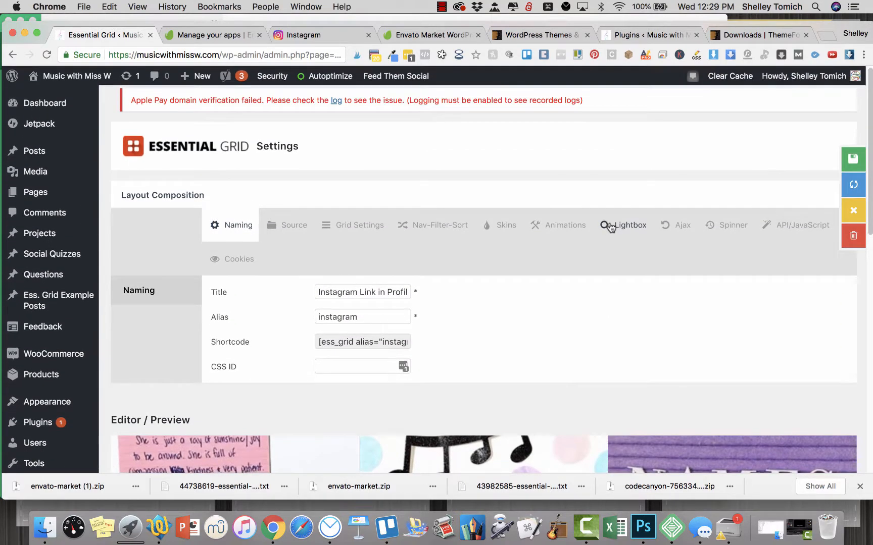
scroll(610, 227, "down", 9)
scroll(609, 227, "down", 12)
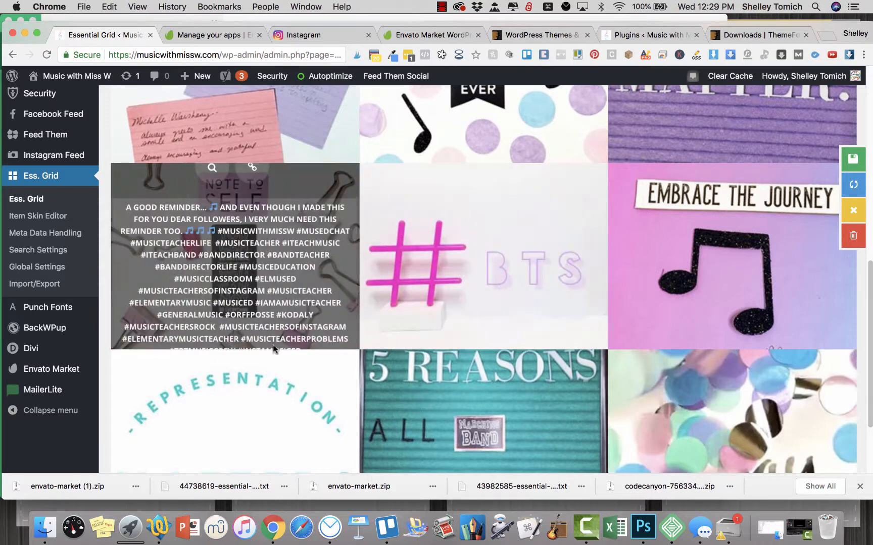
scroll(646, 397, "up", 18)
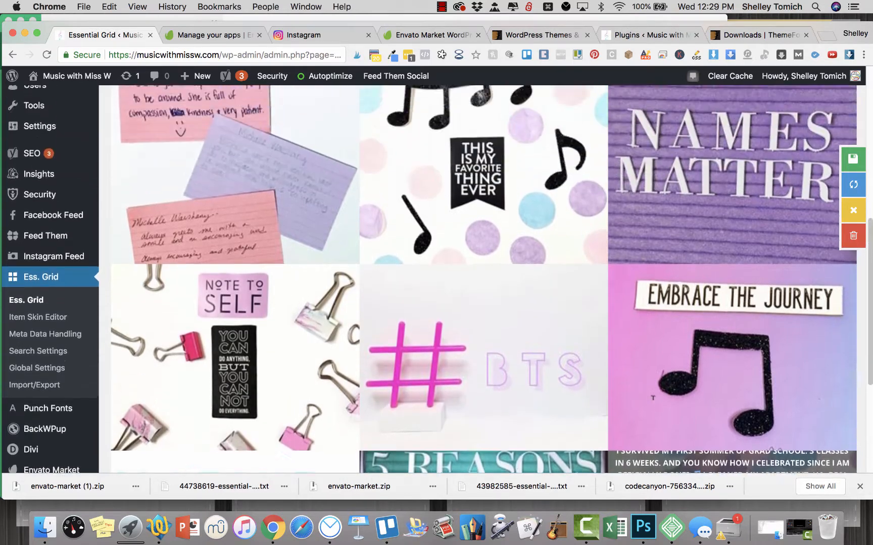
scroll(653, 404, "up", 2)
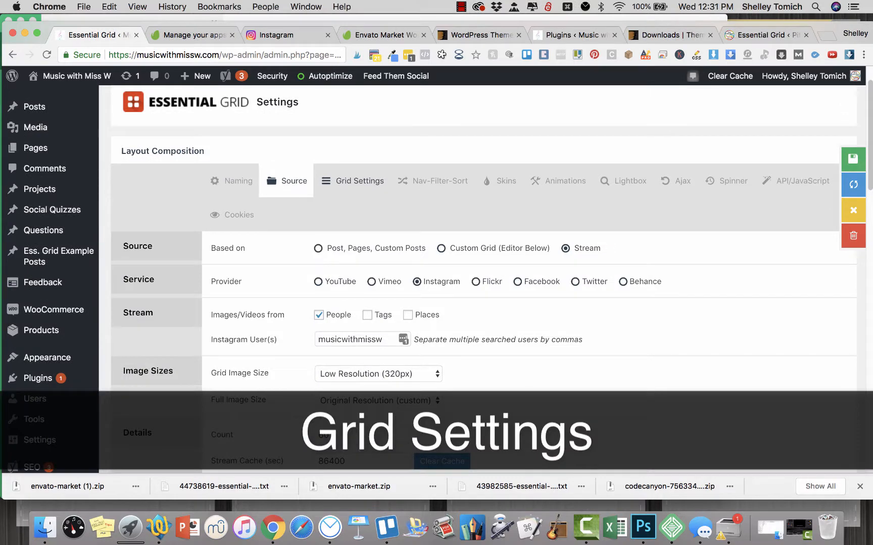
- Set the grid's media ratio to 1:1 and use 3 columns for all desktop and tablet sizes
left_click(359, 181)
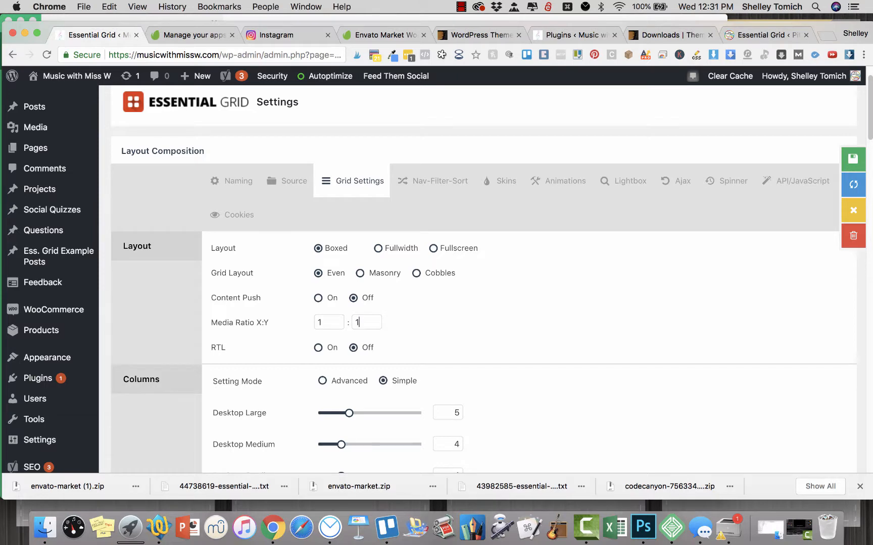
scroll(447, 188, "down", 9)
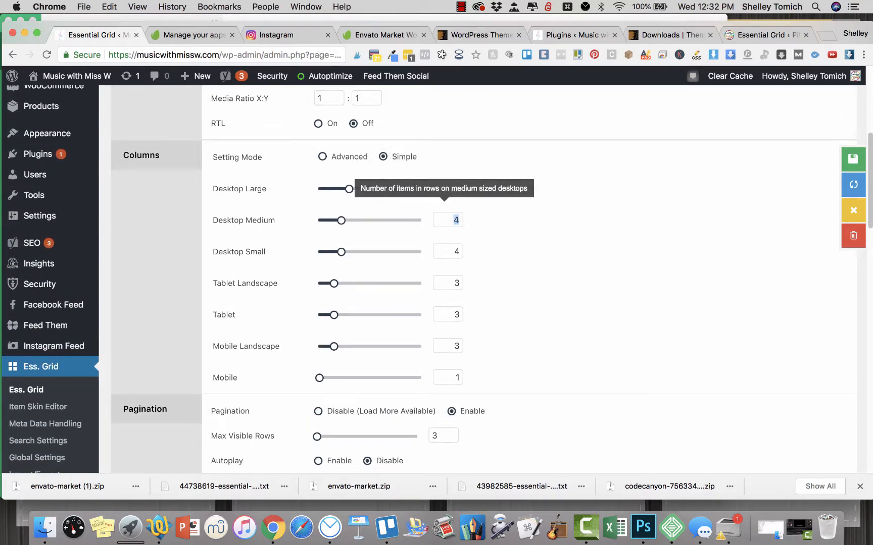
left_click(456, 219)
double_click(456, 220)
type("3")
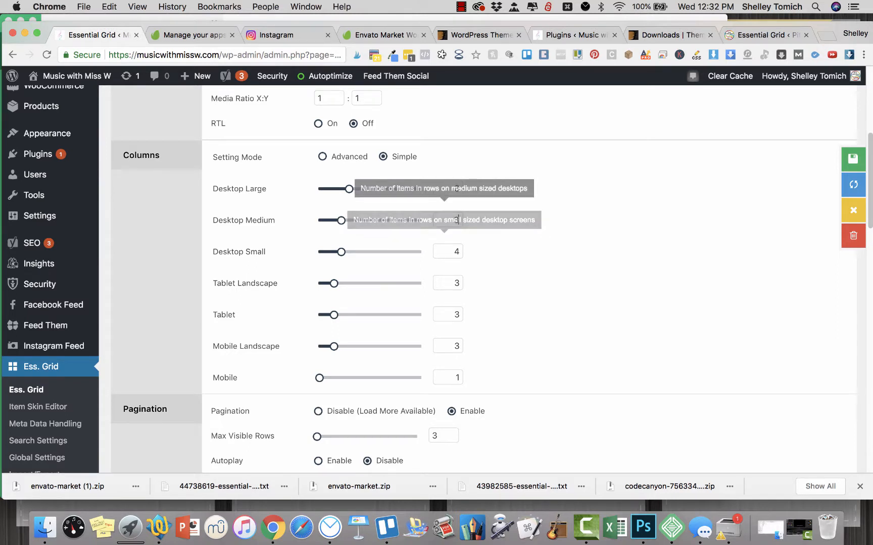
double_click(456, 252)
double_click(456, 283)
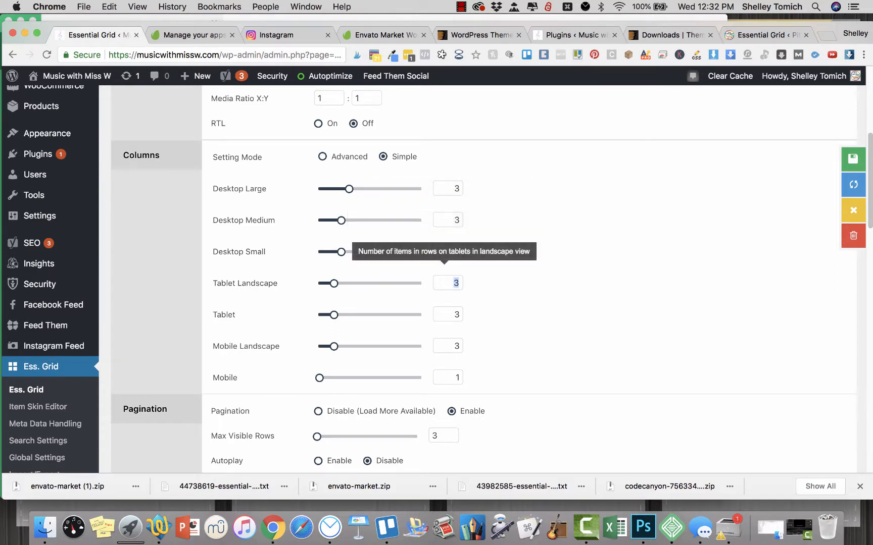
left_click(456, 315)
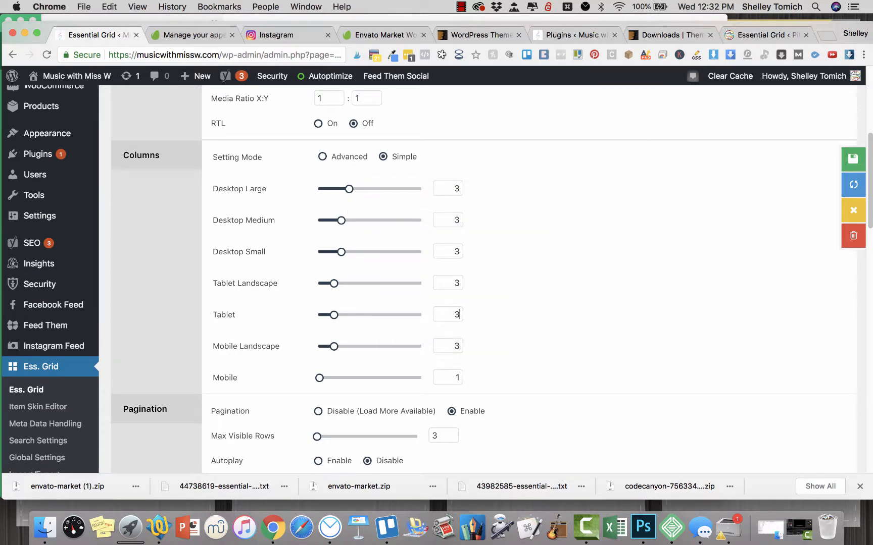
- Set the pagination's maximum visible rows to 12 and refresh the grid preview
scroll(456, 314, "down", 5)
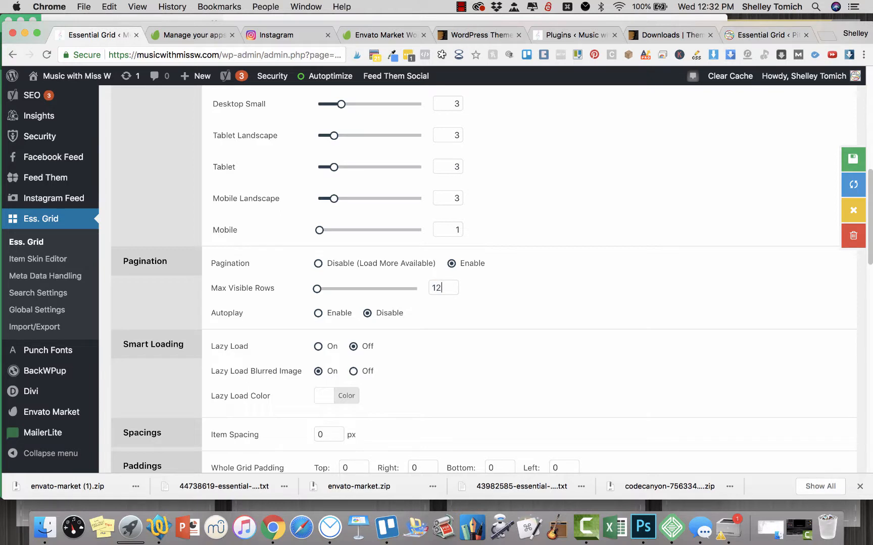
scroll(480, 277, "down", 5)
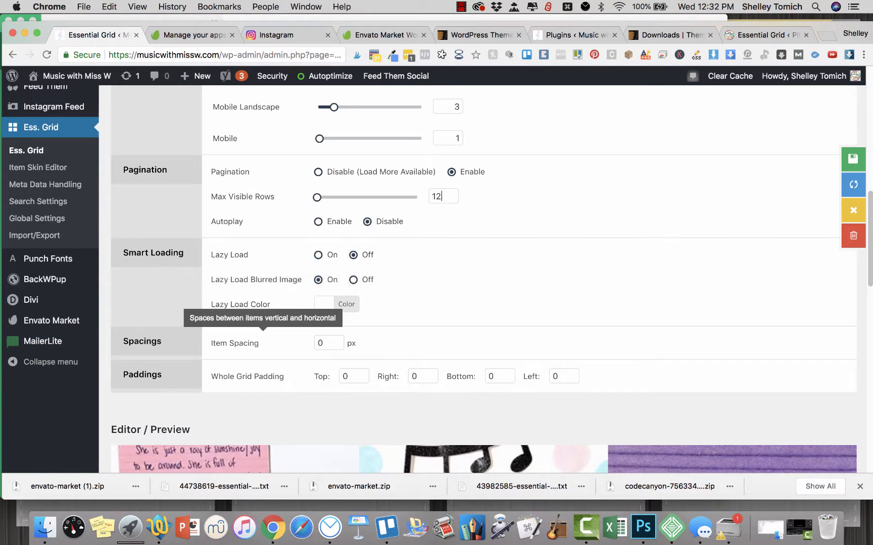
scroll(479, 278, "down", 2)
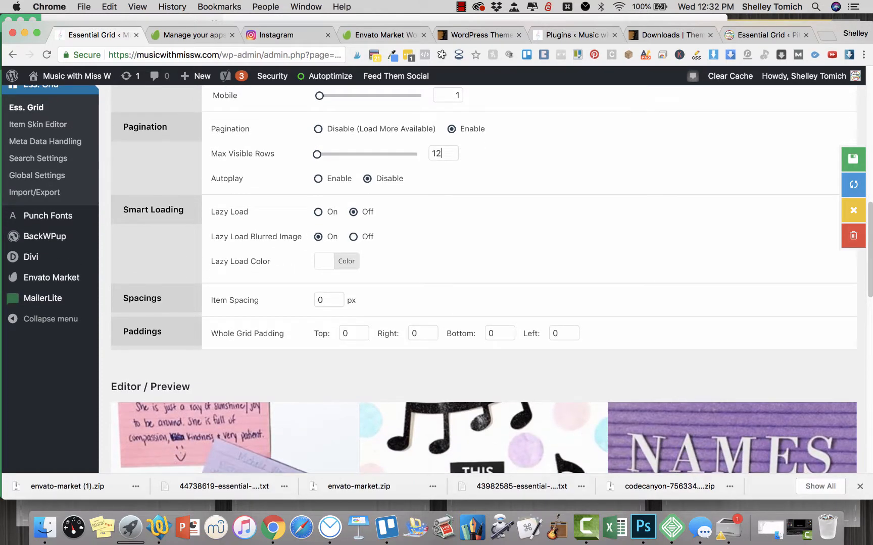
left_click(853, 185)
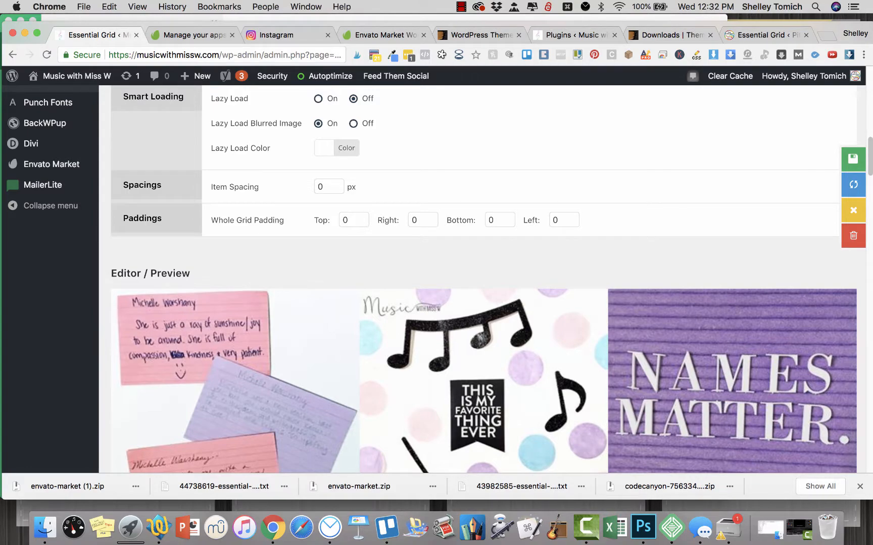
- Try an item spacing of 5 px and check it in the refreshed preview
type("5")
left_click(853, 184)
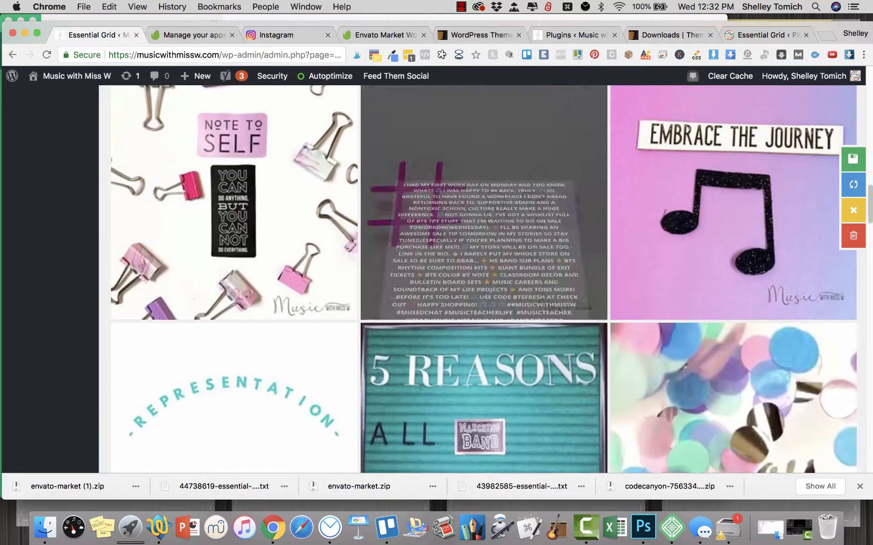
scroll(481, 223, "up", 2)
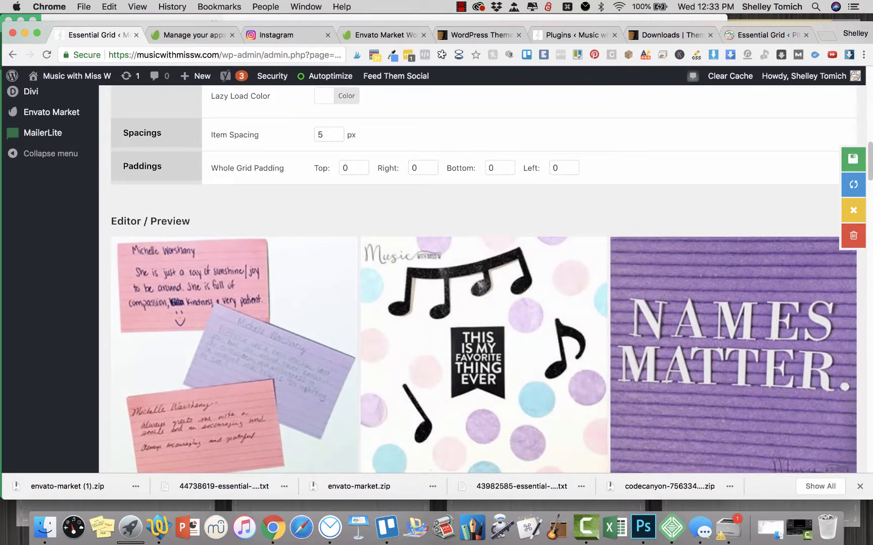
- Set the item spacing to 10 px, refresh the preview and inspect the gaps between the posts
scroll(732, 354, "up", 2)
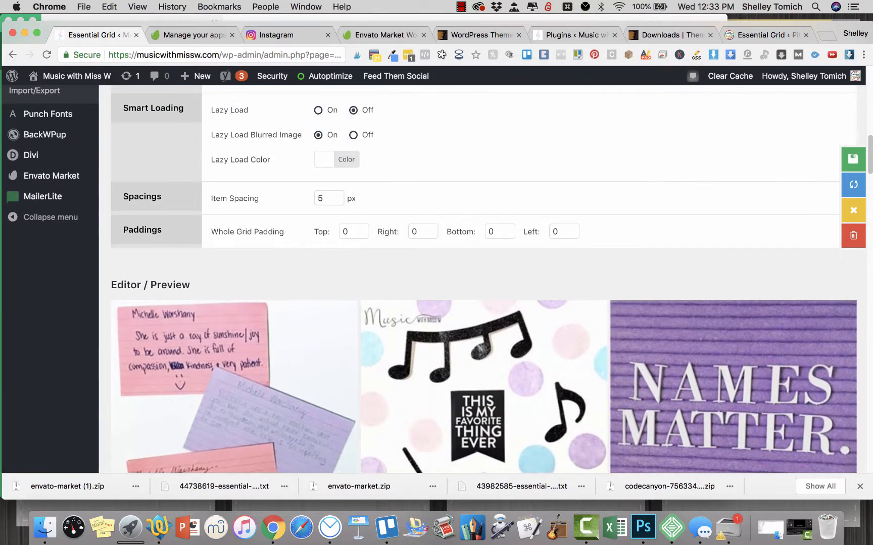
left_click_drag(327, 198, 306, 198)
type("10")
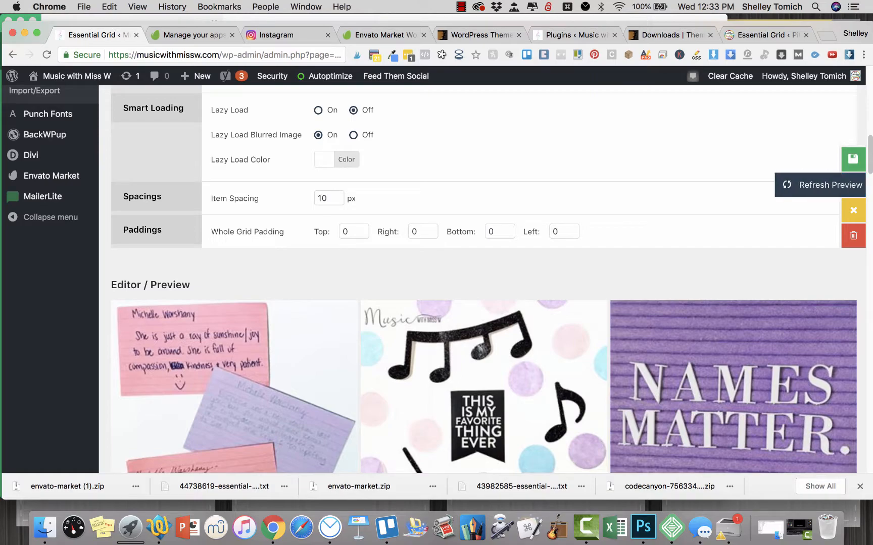
left_click(853, 184)
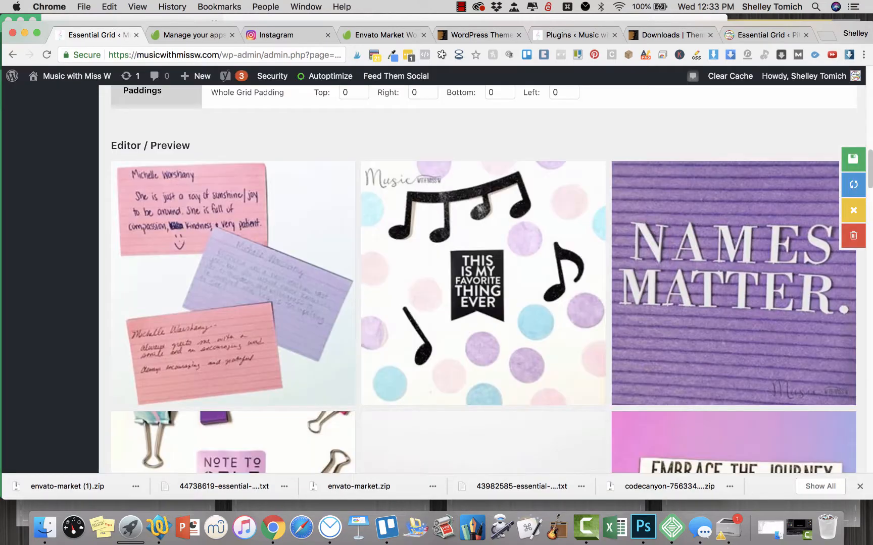
scroll(853, 184, "down", 3)
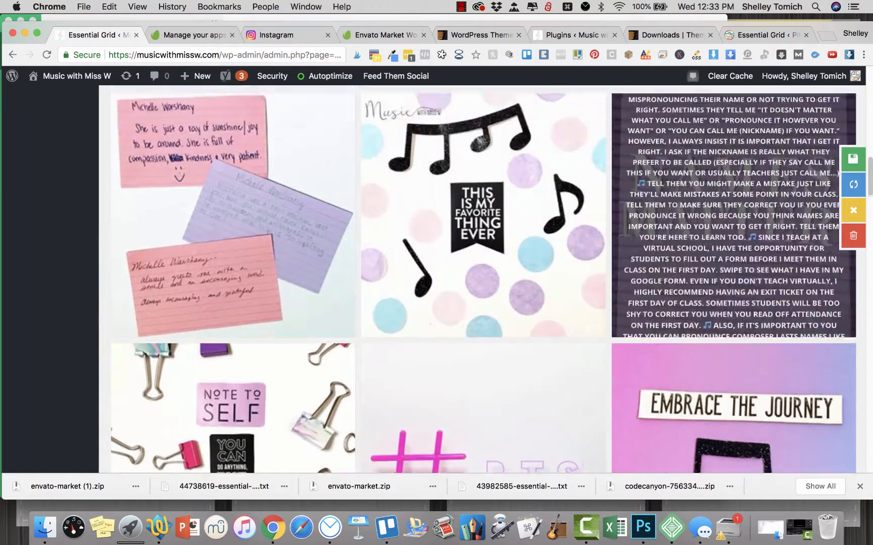
scroll(484, 279, "up", 5)
scroll(483, 279, "down", 2)
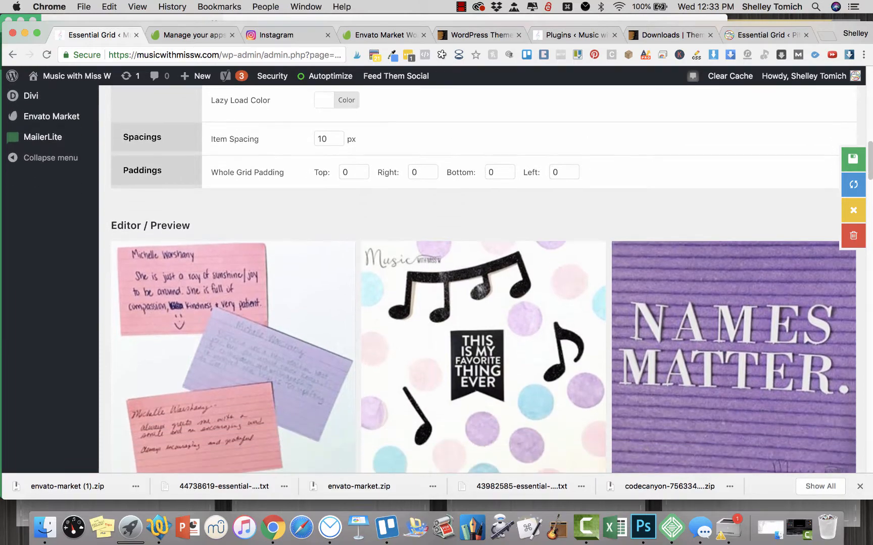
- Place the Pagination navigation module in the first bottom dropzone of the grid's controls
scroll(483, 279, "up", 15)
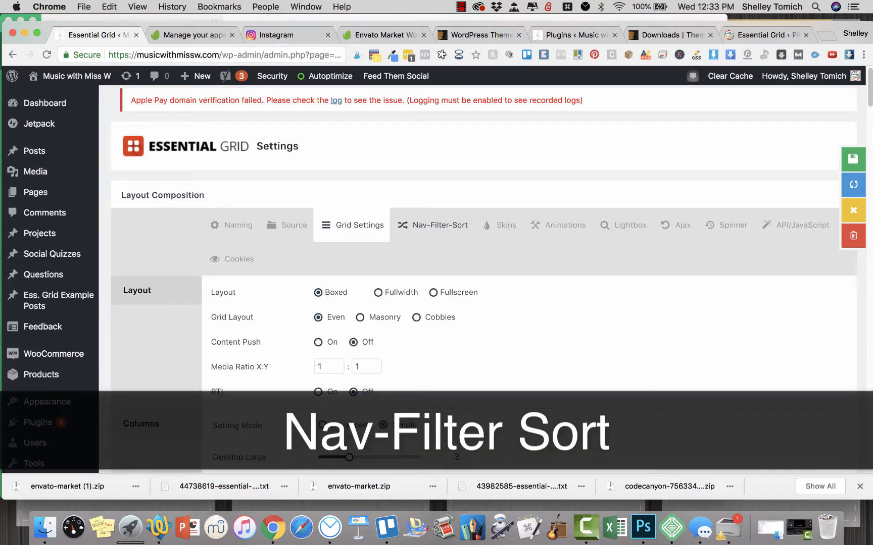
left_click(433, 225)
scroll(454, 328, "down", 3)
scroll(529, 166, "down", 2)
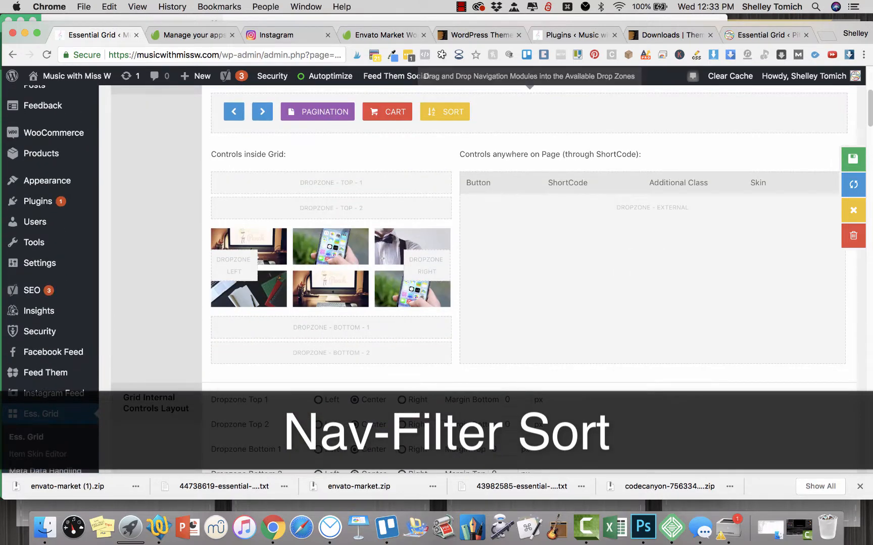
left_click_drag(318, 111, 328, 328)
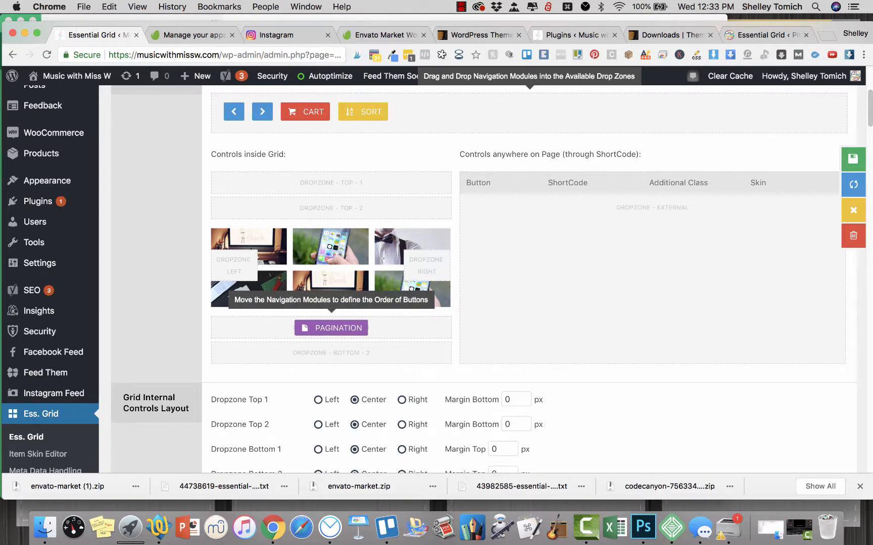
- Review the available item skins and the current skin's hover effect in the grid preview, and save the grid
scroll(479, 277, "up", 5)
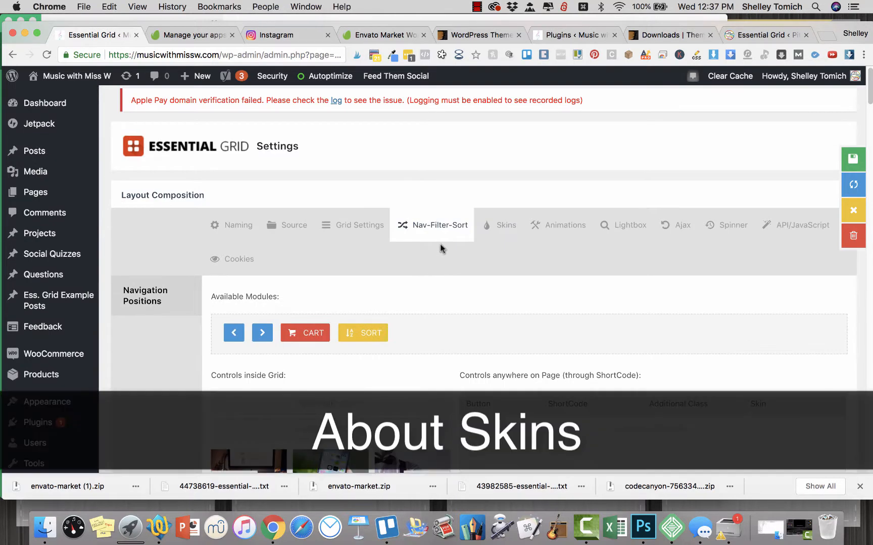
left_click(506, 226)
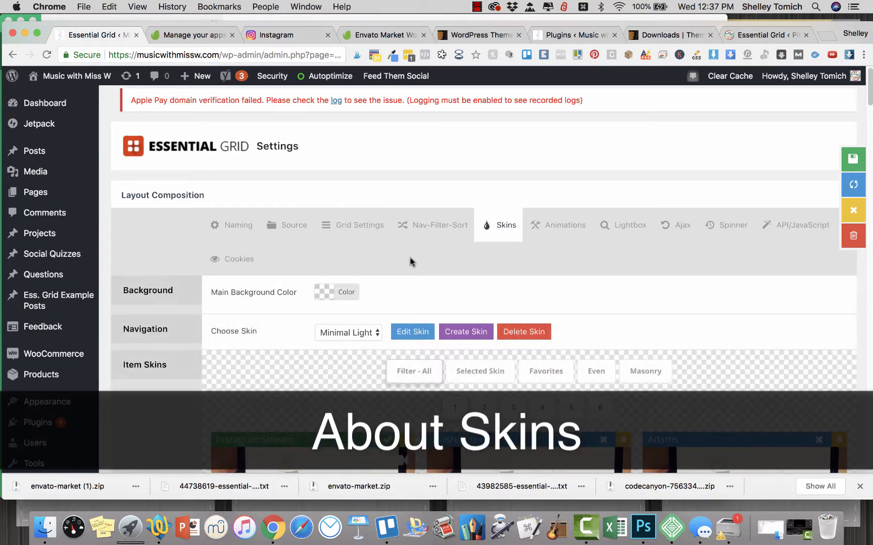
scroll(419, 275, "down", 2)
scroll(418, 246, "down", 5)
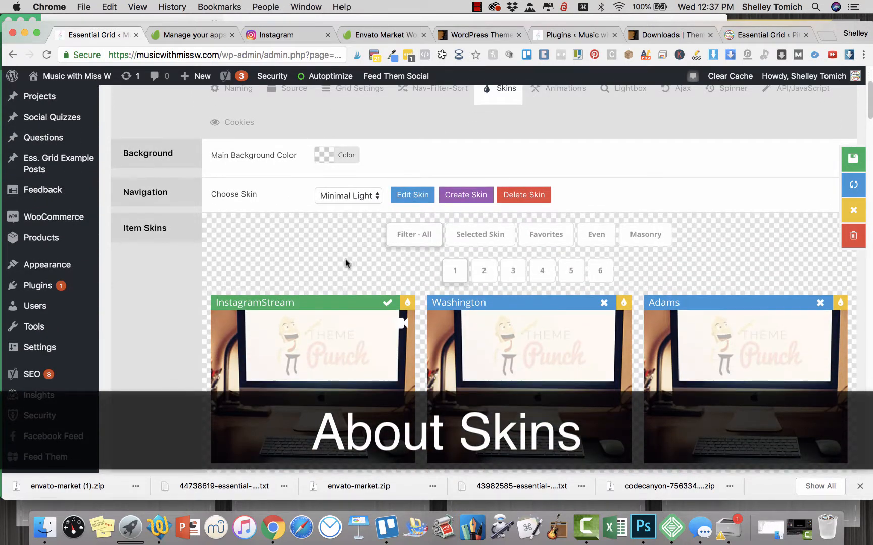
scroll(345, 237, "down", 1)
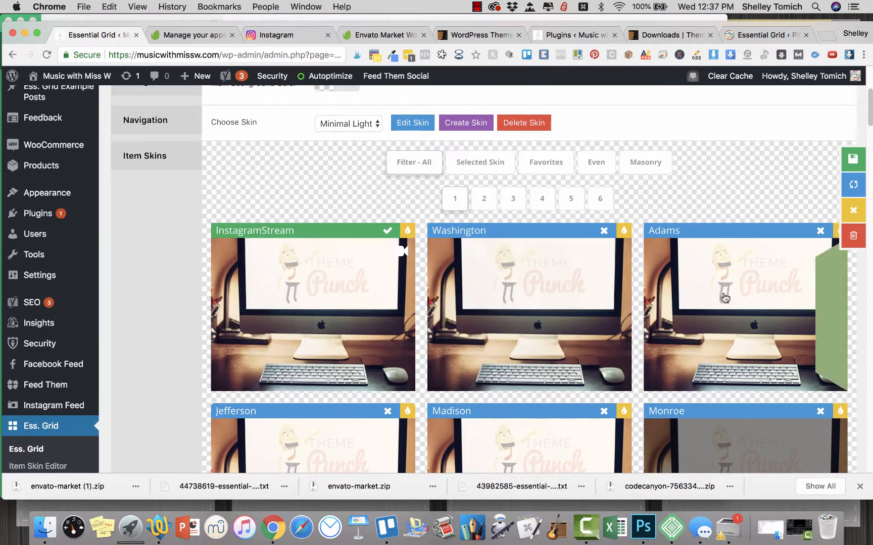
scroll(307, 218, "down", 20)
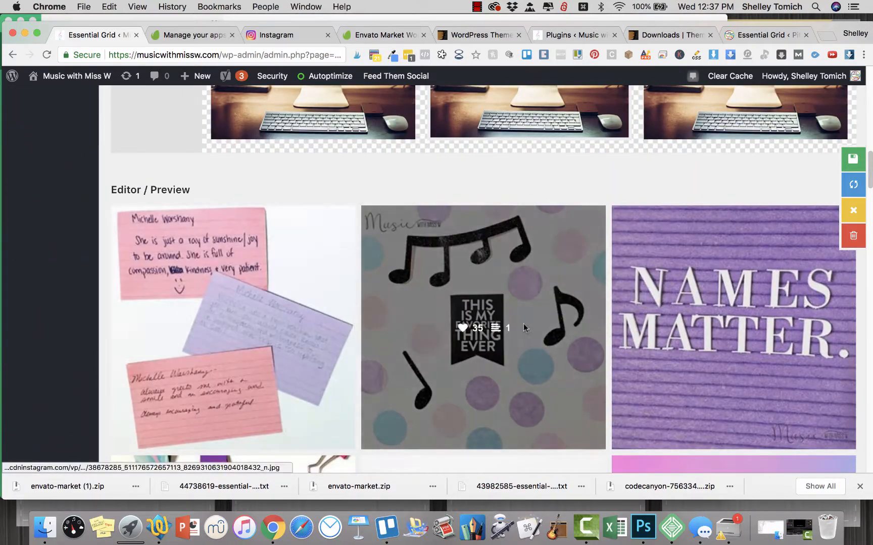
scroll(289, 263, "up", 15)
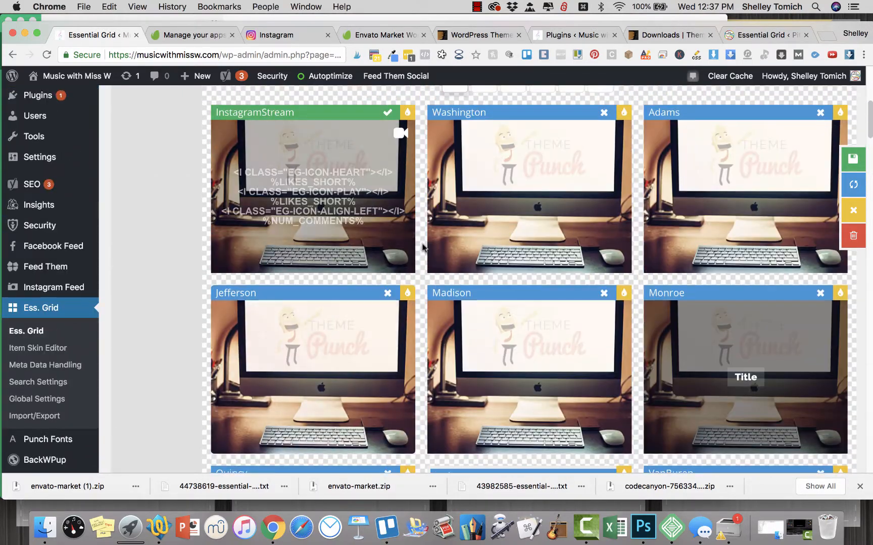
left_click(839, 164)
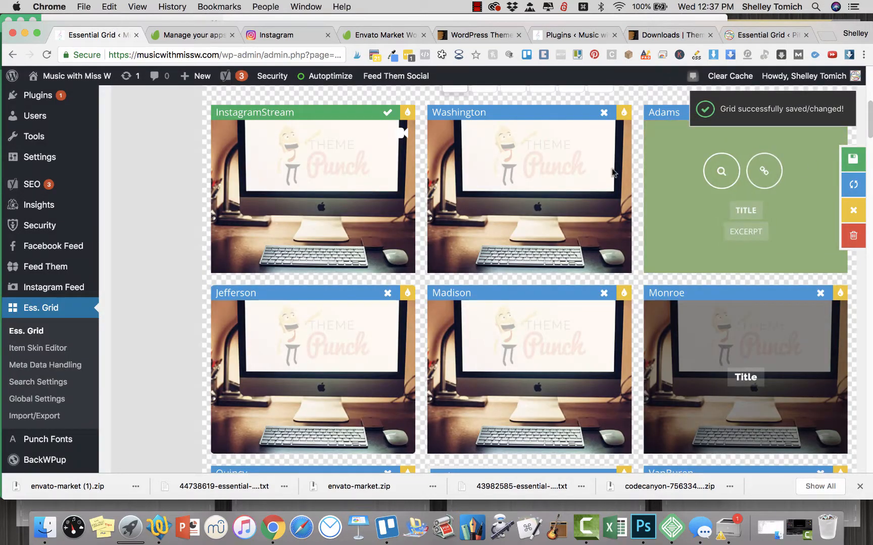
- Open the Item Skin Editor and duplicate the InstagramStream skin on the last page of skin templates
left_click(44, 352)
scroll(402, 170, "down", 3)
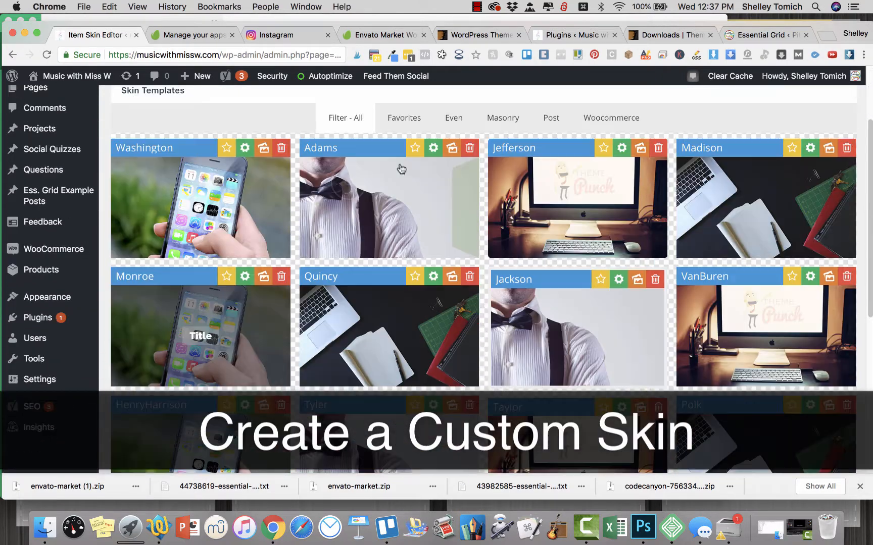
scroll(402, 169, "down", 5)
left_click(540, 297)
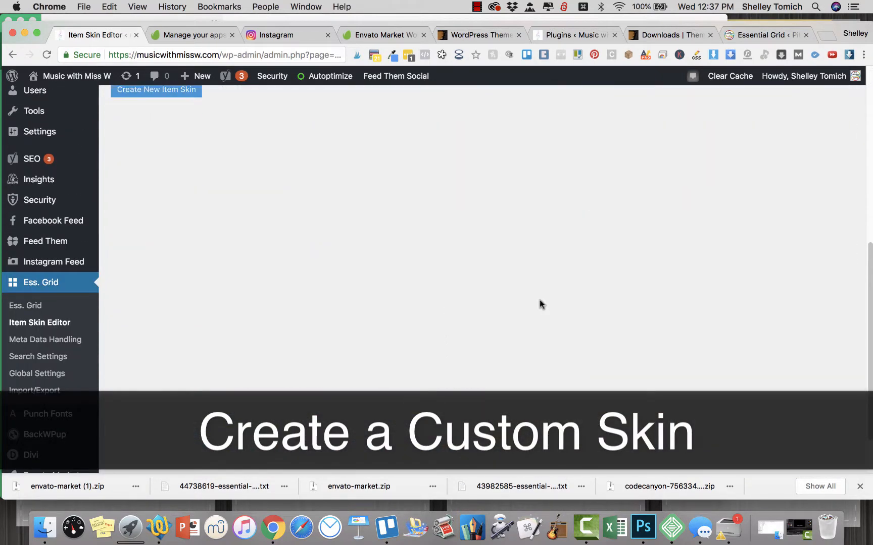
scroll(436, 275, "up", 6)
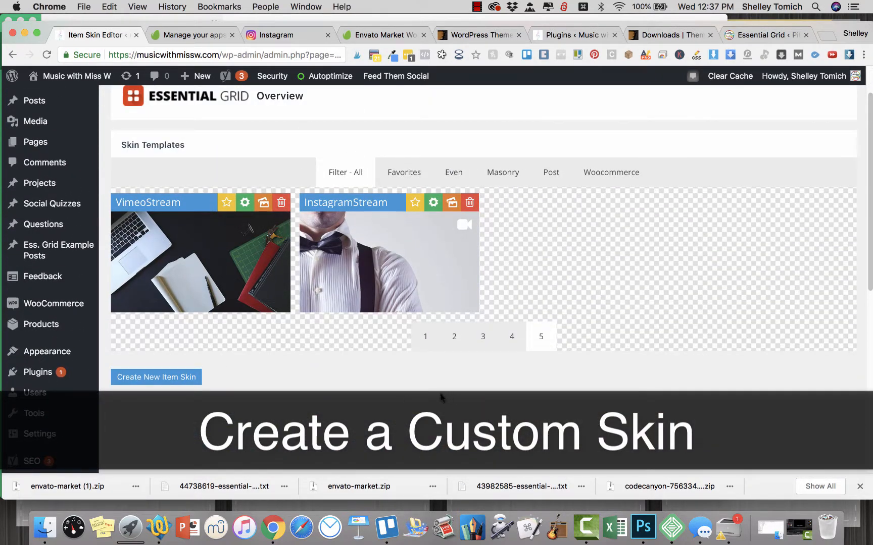
left_click(454, 204)
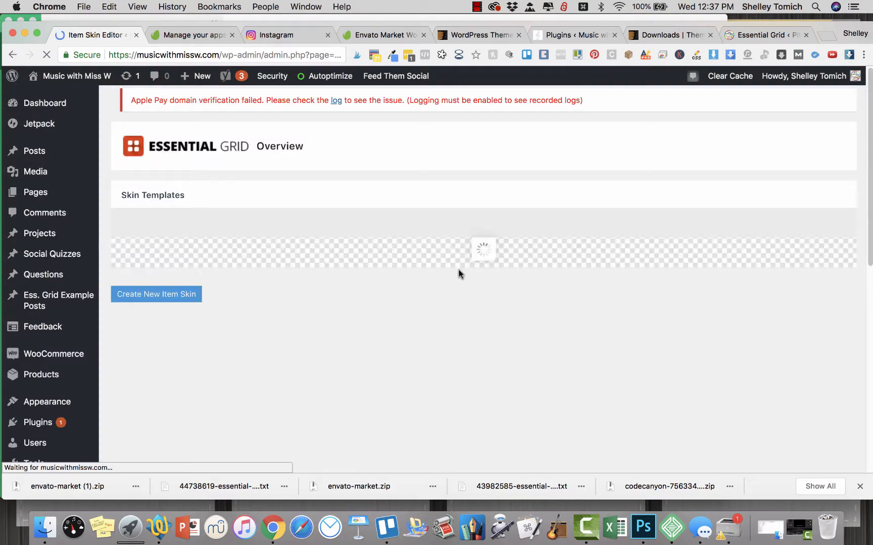
- Open the duplicated Instagram skin for editing and rename it "Instagram Link In Profile"
scroll(447, 370, "down", 8)
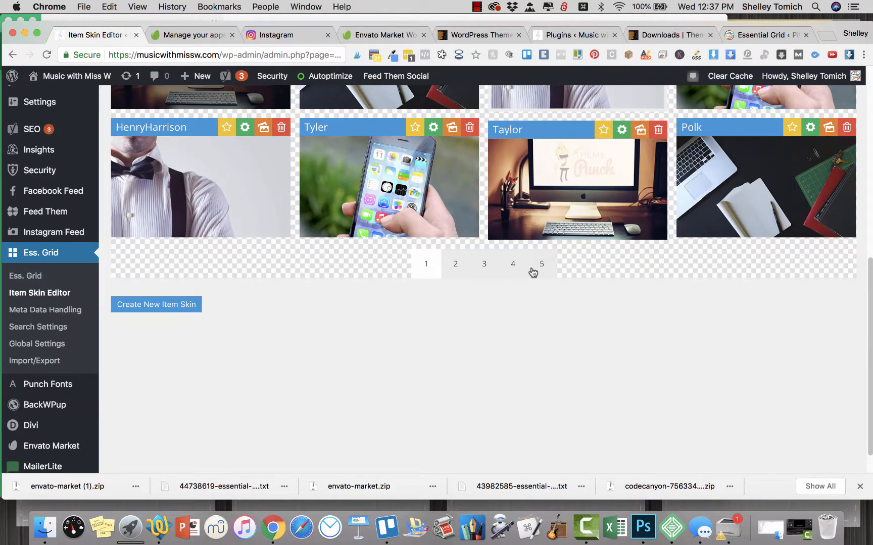
left_click(539, 266)
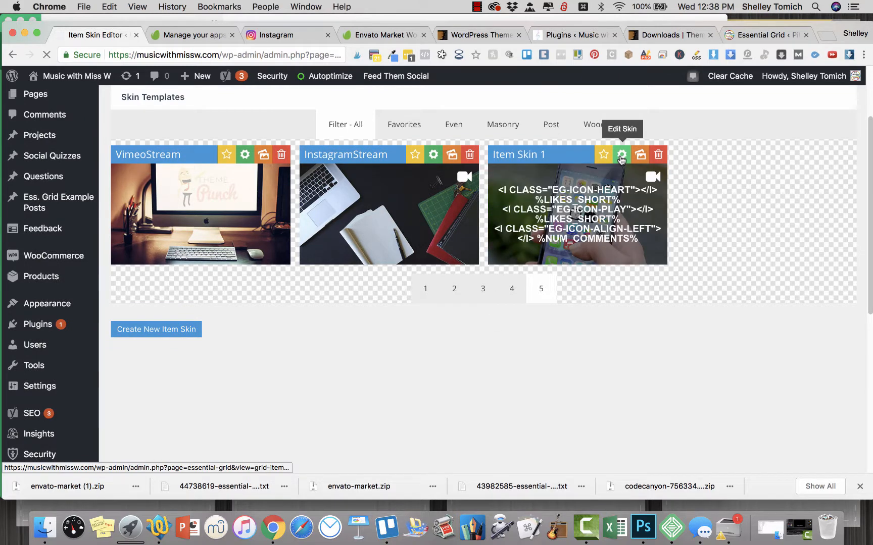
left_click(622, 159)
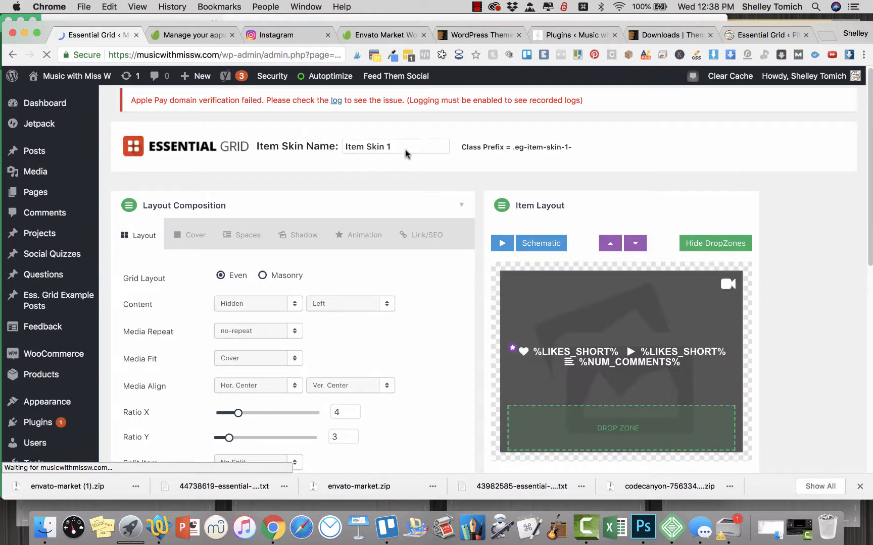
triple_click(372, 144)
left_click(373, 144)
triple_click(372, 144)
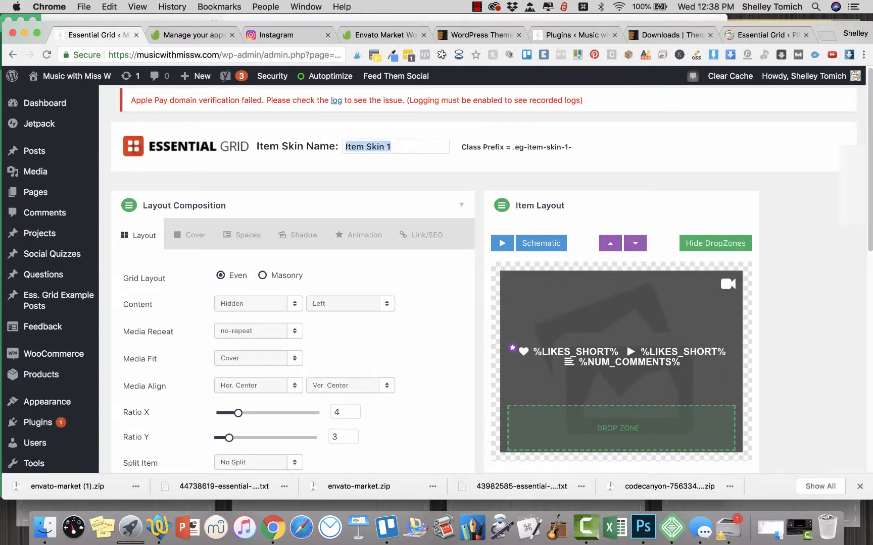
type("Instagram L")
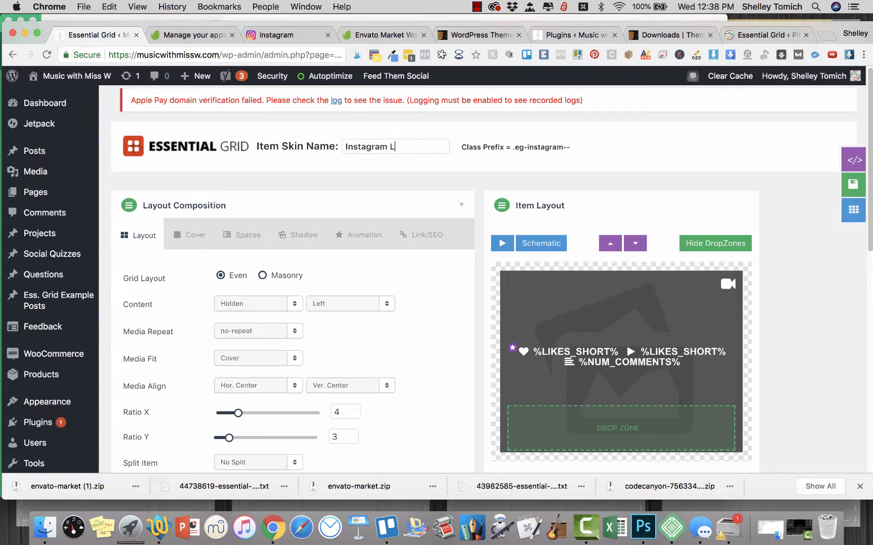
type("ink In Profile")
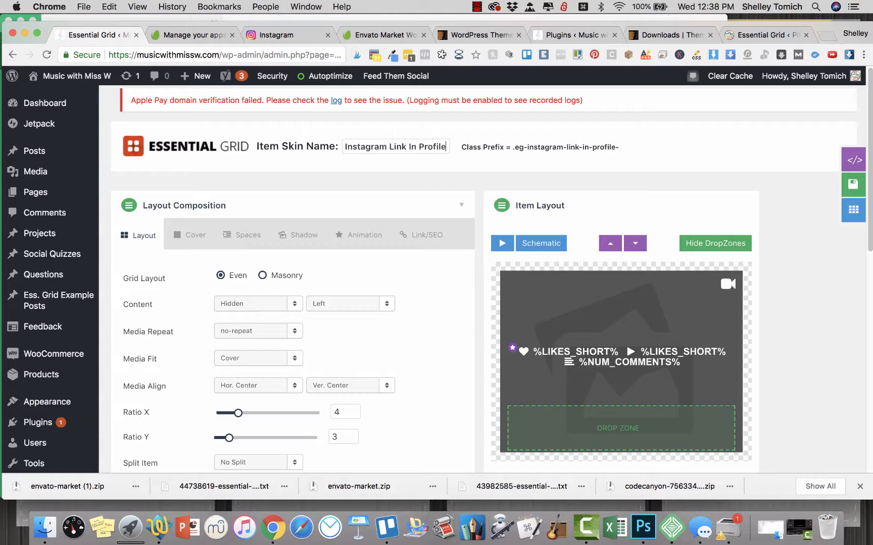
- Remove the likes layer with the play icon from the skin's item layout
scroll(541, 269, "down", 3)
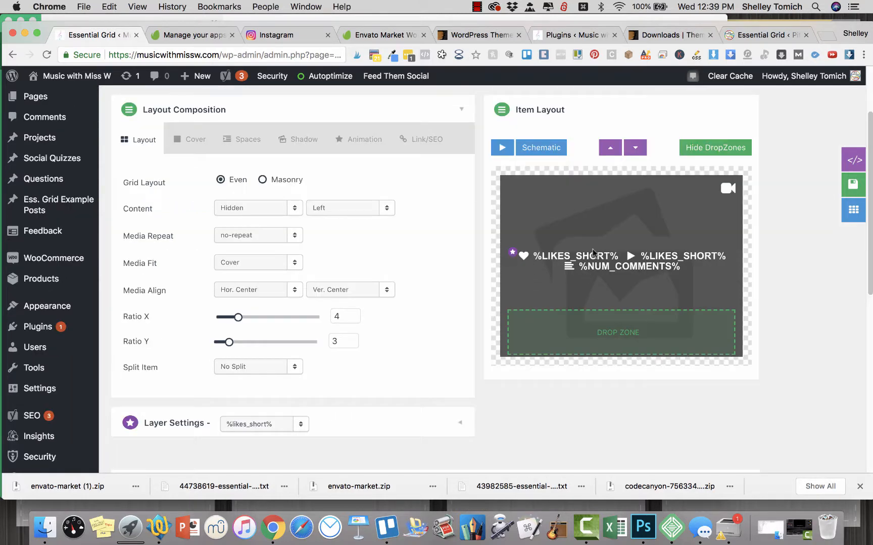
left_click(673, 261)
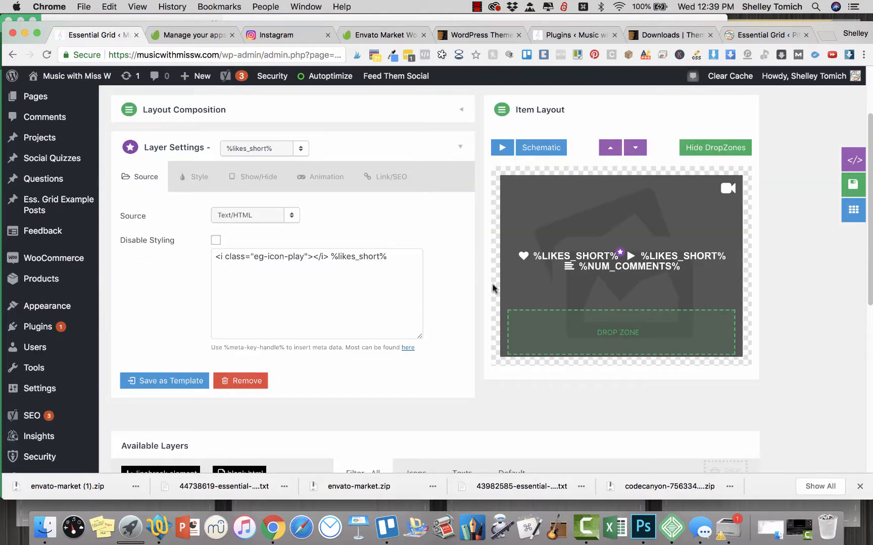
left_click(240, 386)
left_click(533, 126)
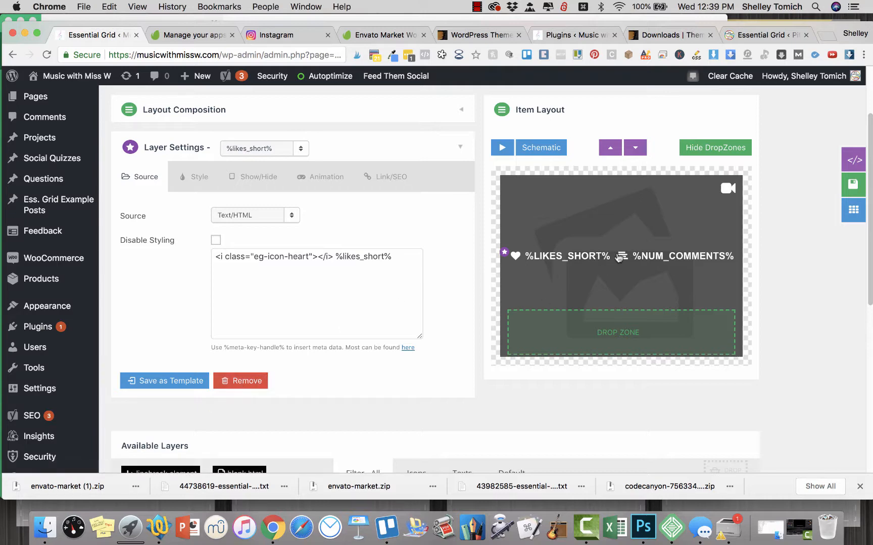
- Delete the heart-icon likes layer and the comment-count layer from the item layout
left_click(238, 381)
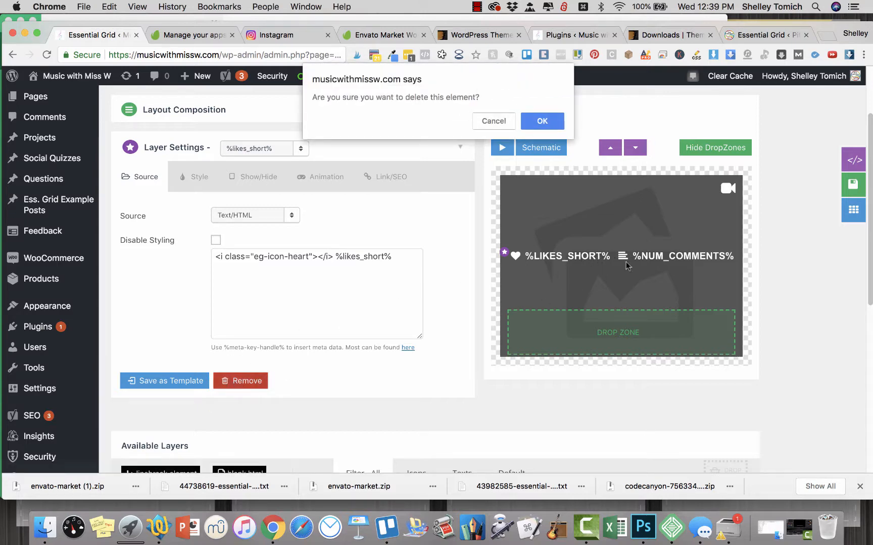
left_click(523, 121)
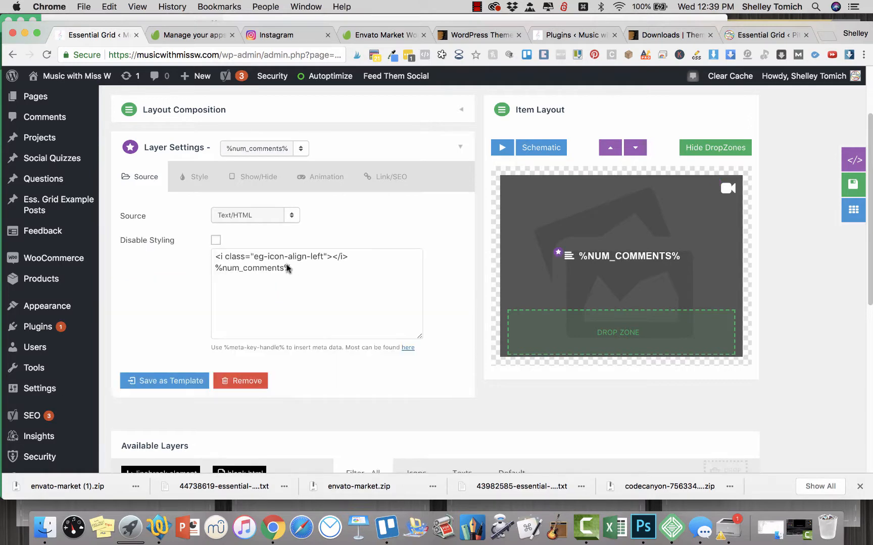
left_click(247, 381)
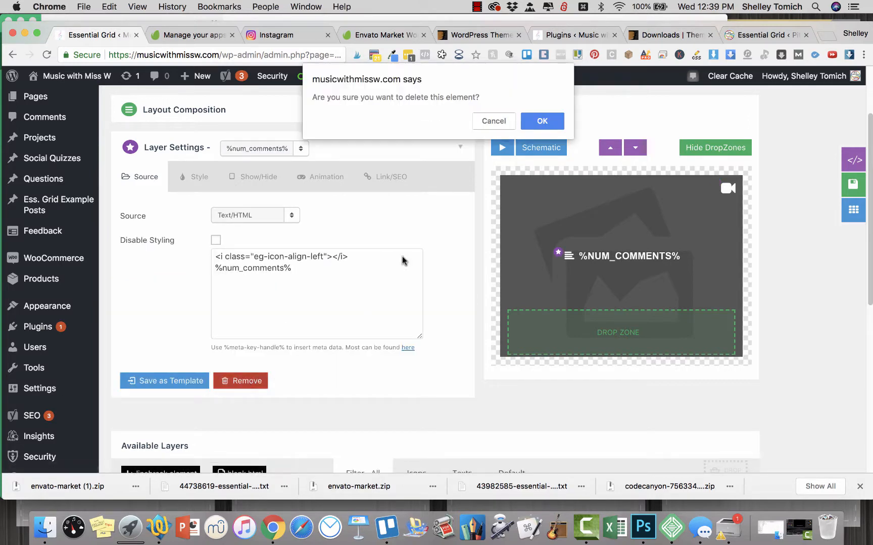
left_click(536, 127)
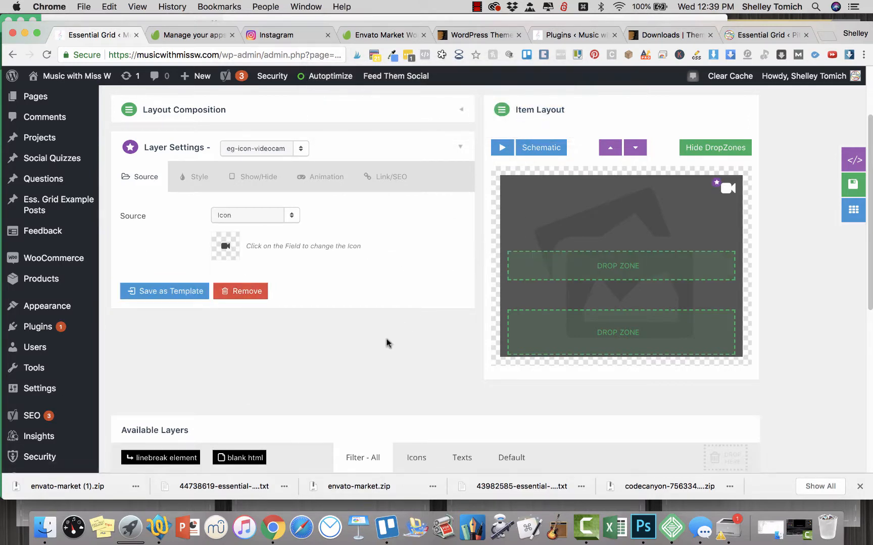
- Remove the video camera icon layer from the item layout
scroll(387, 343, "up", 2)
left_click(240, 331)
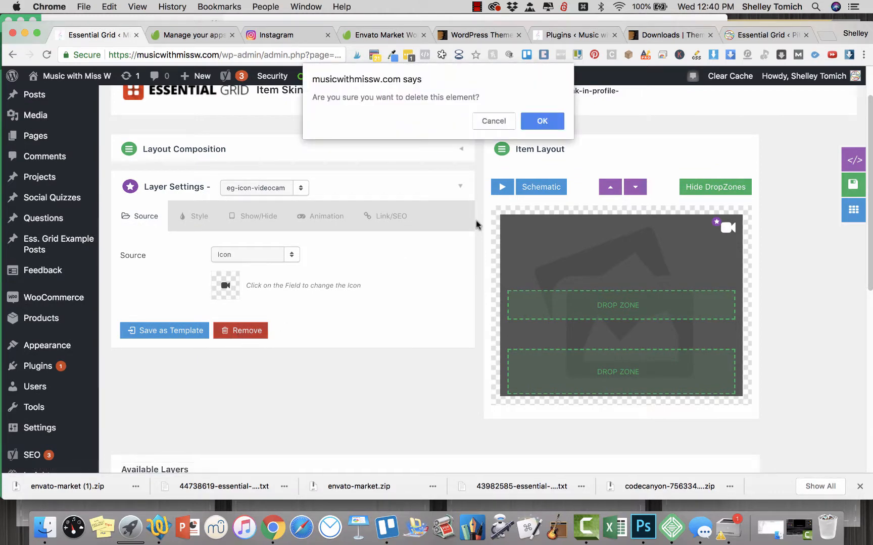
left_click(540, 121)
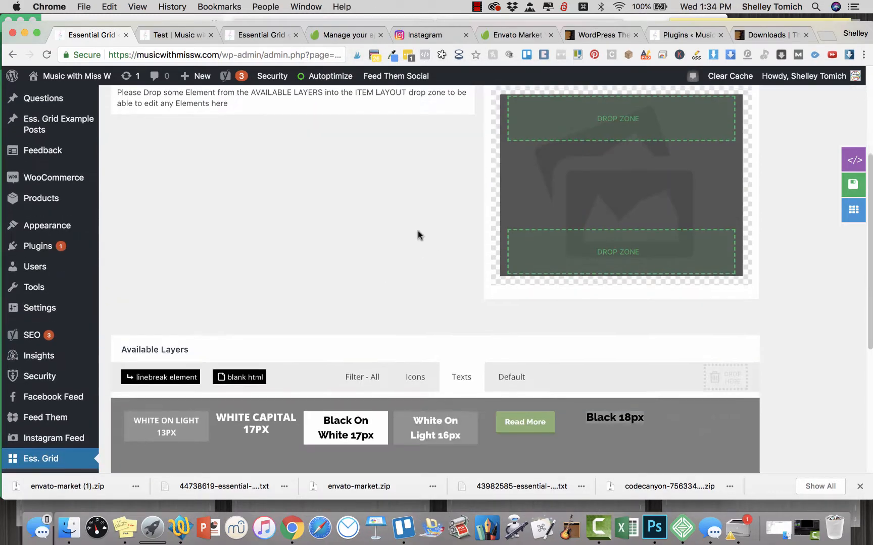
- Add the "Black On White 17px" text layer to the middle of the item layout
scroll(418, 234, "down", 2)
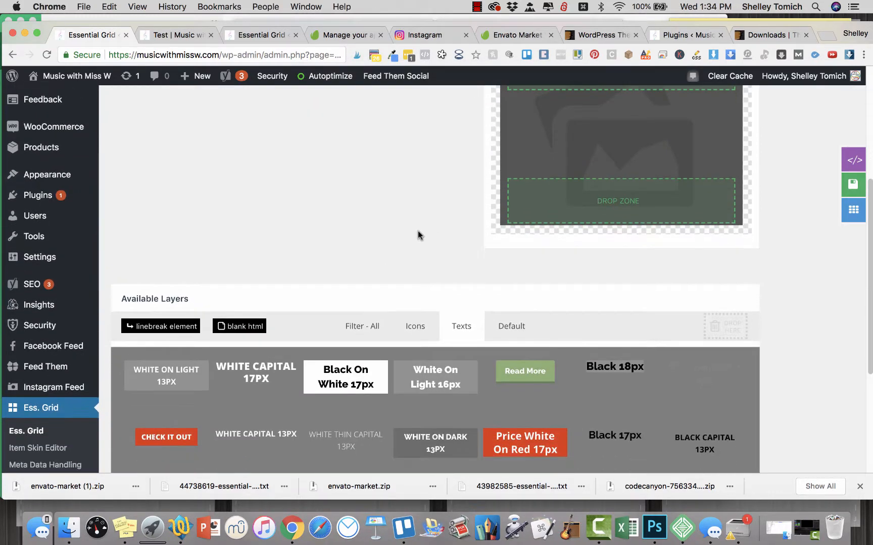
scroll(418, 235, "down", 1)
scroll(418, 234, "up", 3)
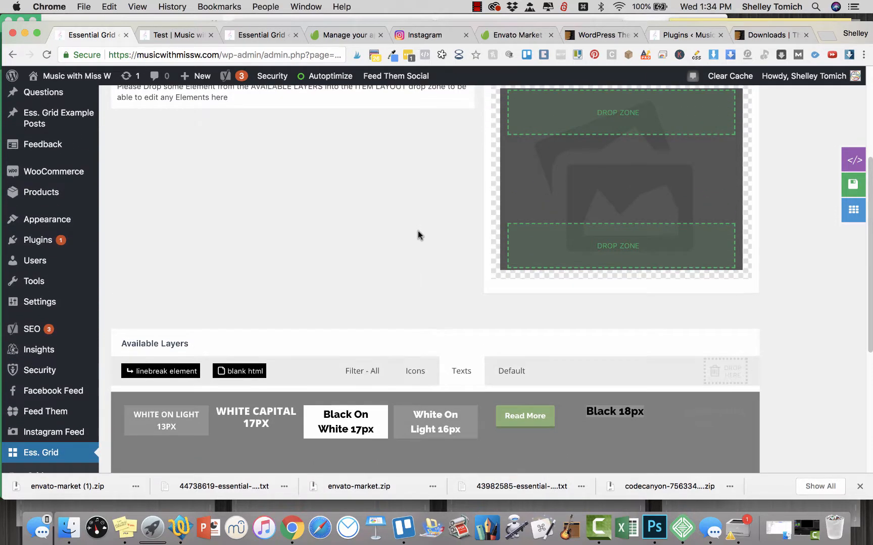
scroll(419, 235, "up", 1)
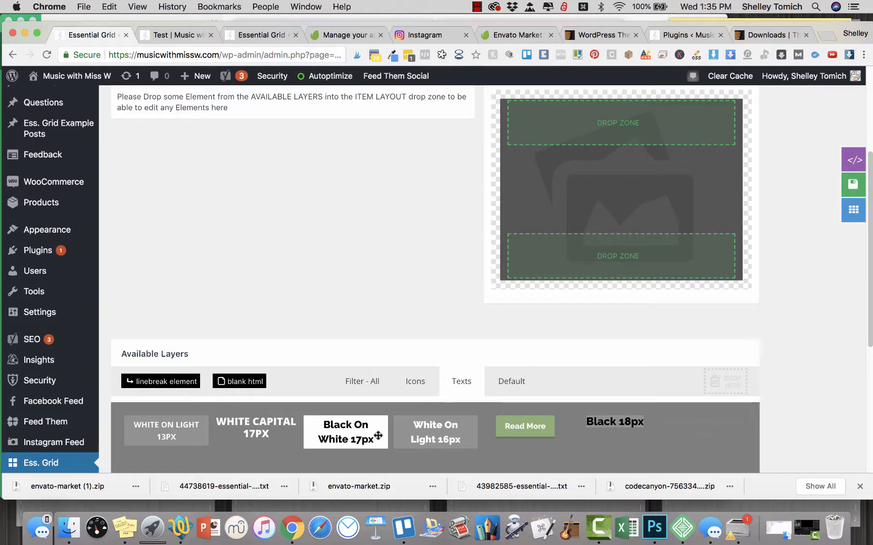
left_click_drag(354, 437, 619, 203)
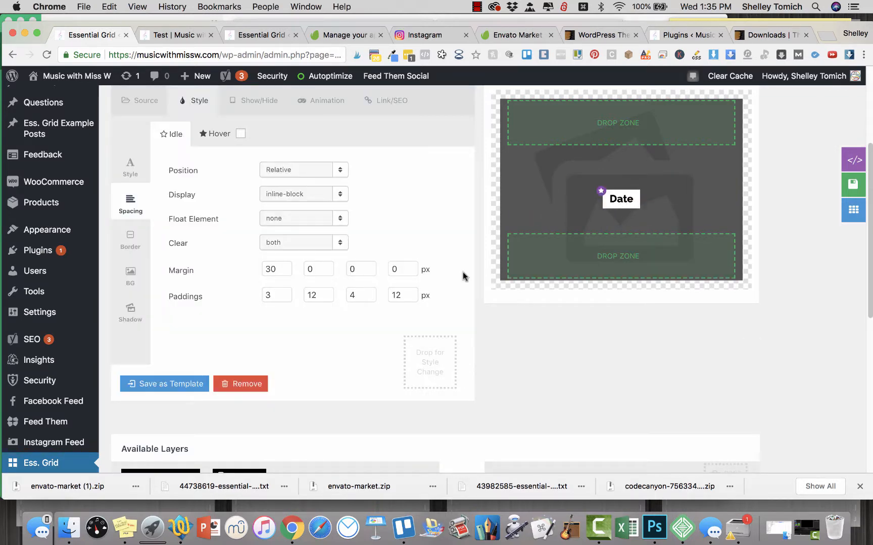
- Set the date layer's source element to the post Title and limit it to 25 words
scroll(463, 276, "up", 2)
left_click(146, 146)
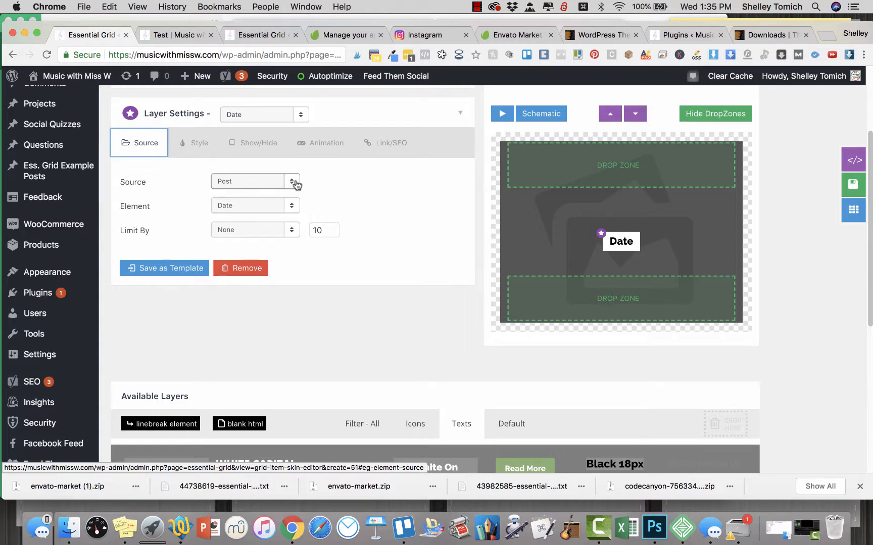
left_click(292, 203)
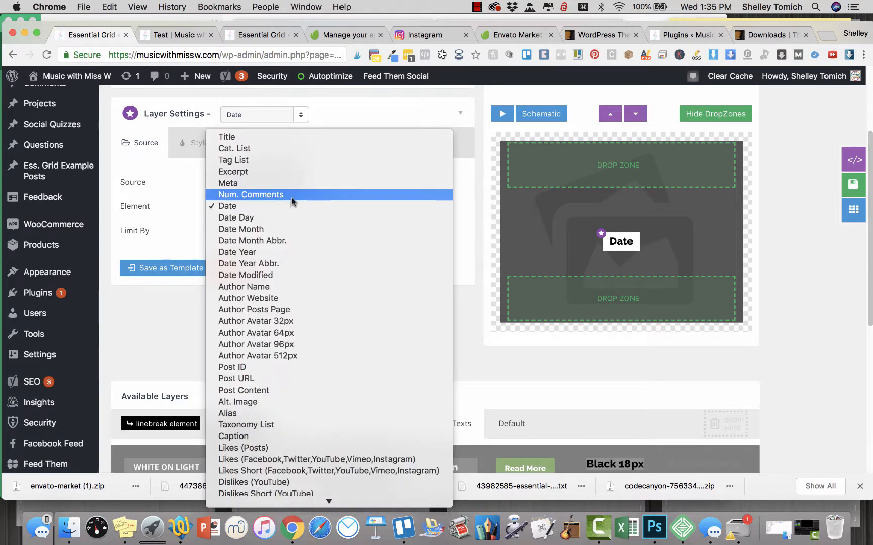
left_click(281, 143)
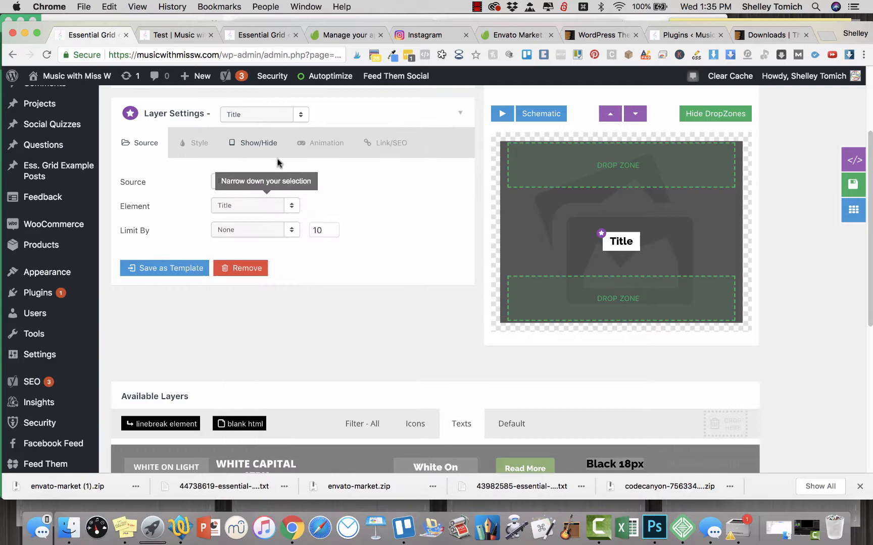
left_click(282, 232)
left_click(283, 242)
double_click(317, 231)
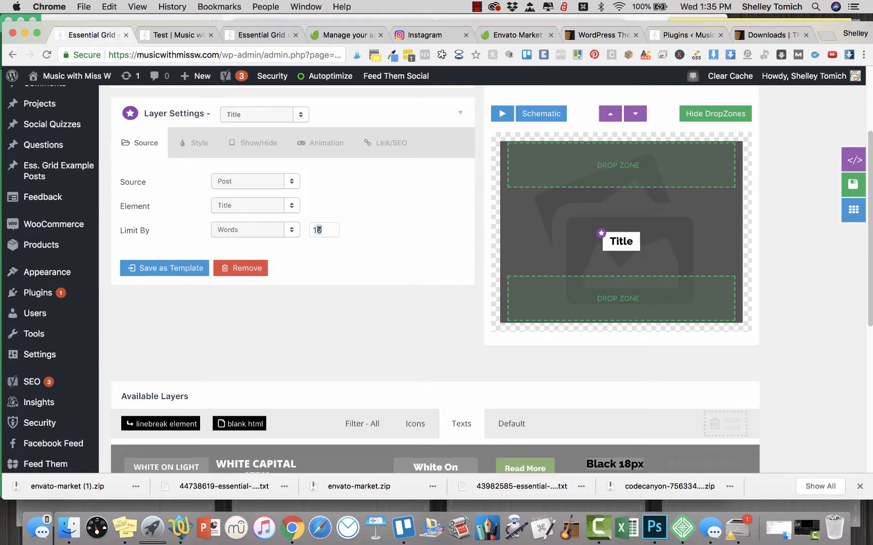
type("25")
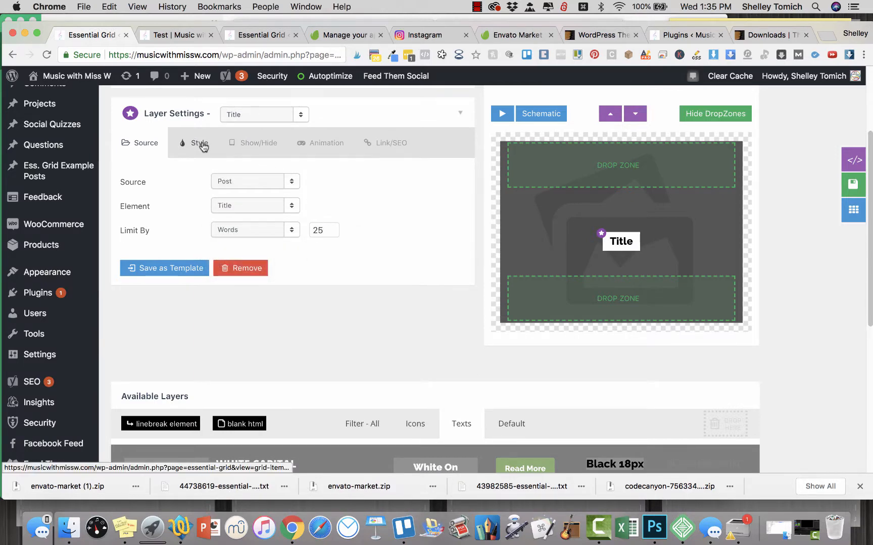
- Set the title layer's font size to 18 px and its line height to 19 px
left_click(200, 145)
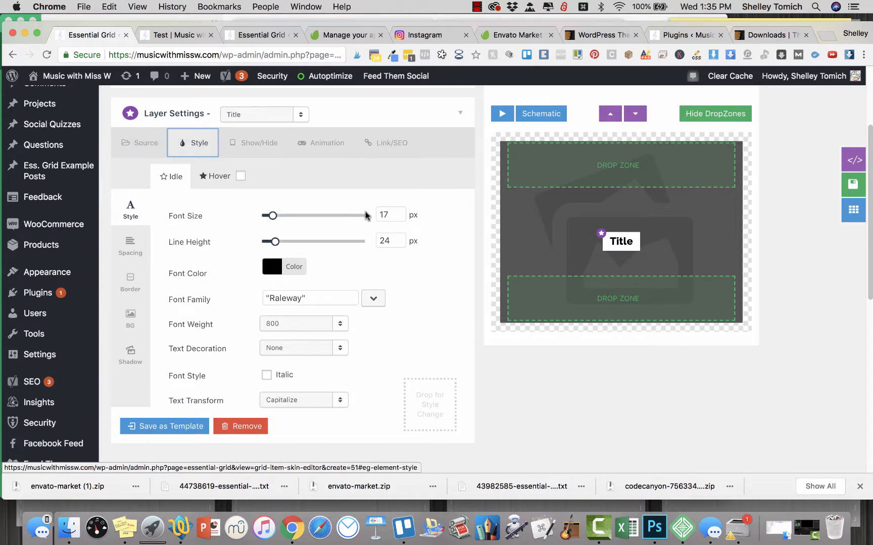
double_click(392, 215)
type("1")
type("=8")
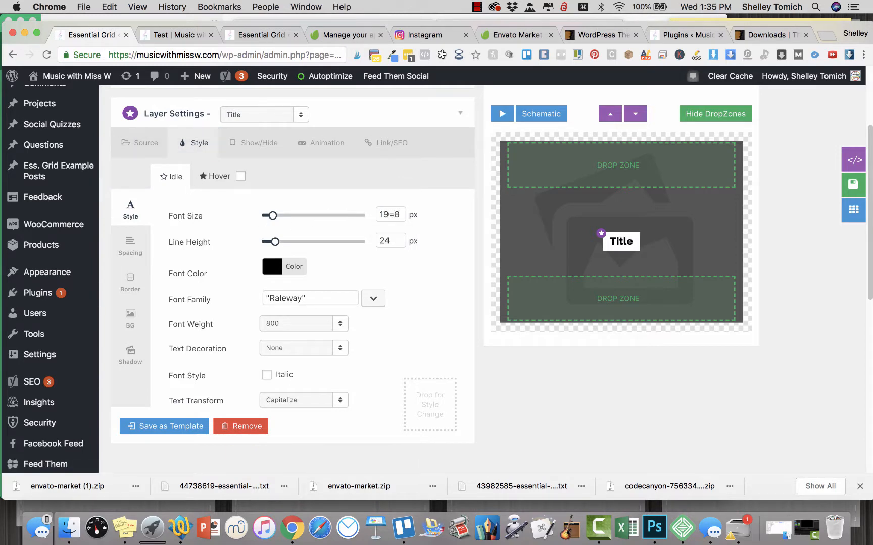
key("Return")
triple_click(392, 213)
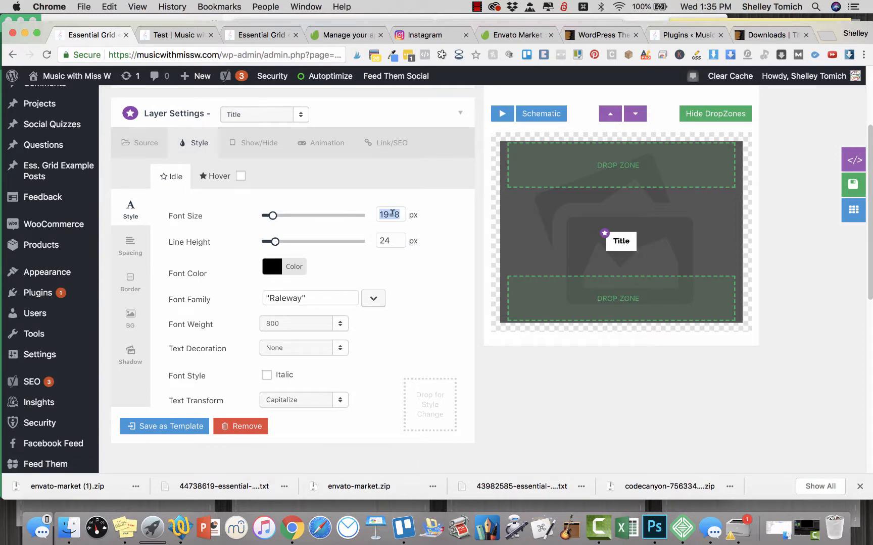
type("18")
key("Return")
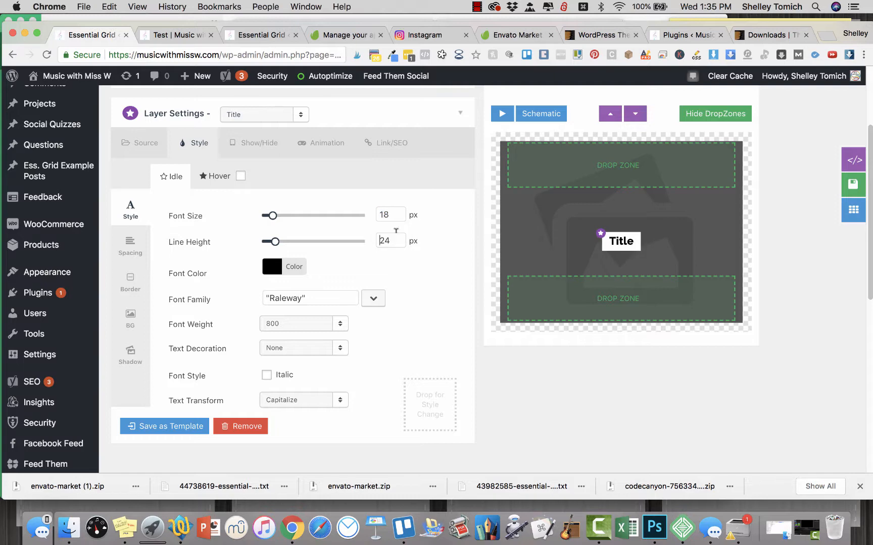
double_click(385, 241)
key("BackSpace")
type("19")
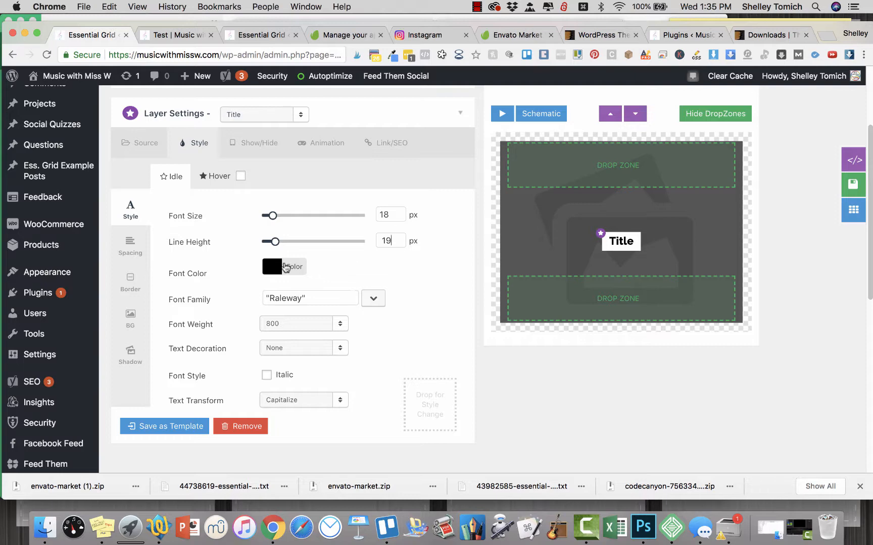
- Change the title layer's font color to hex da96f5
left_click(280, 266)
left_click(476, 266)
key("super+a")
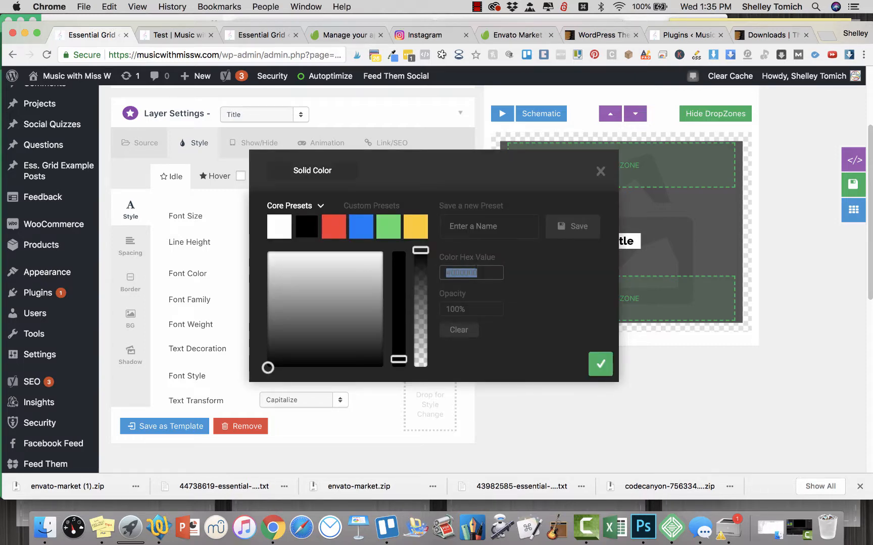
type("da96f5")
left_click(600, 363)
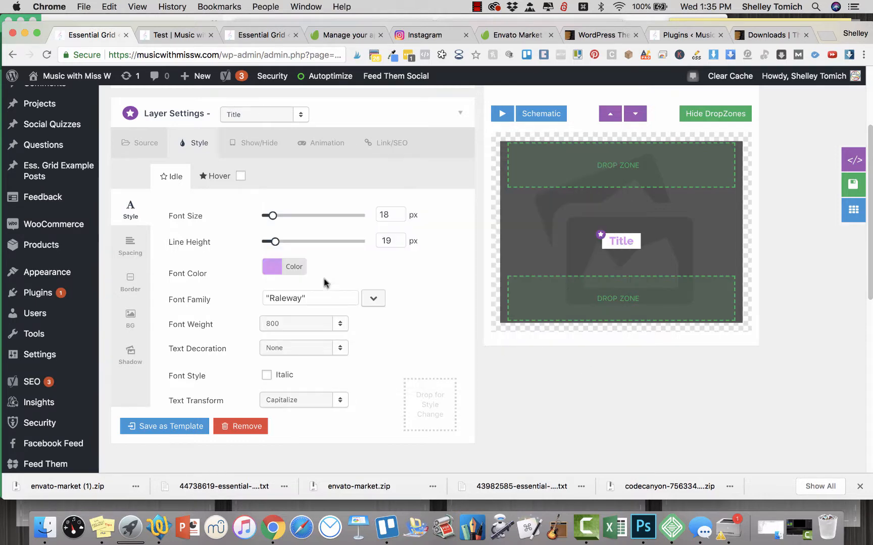
- Clear the title layer's font family so no specific font is set
triple_click(343, 300)
key("BackSpace")
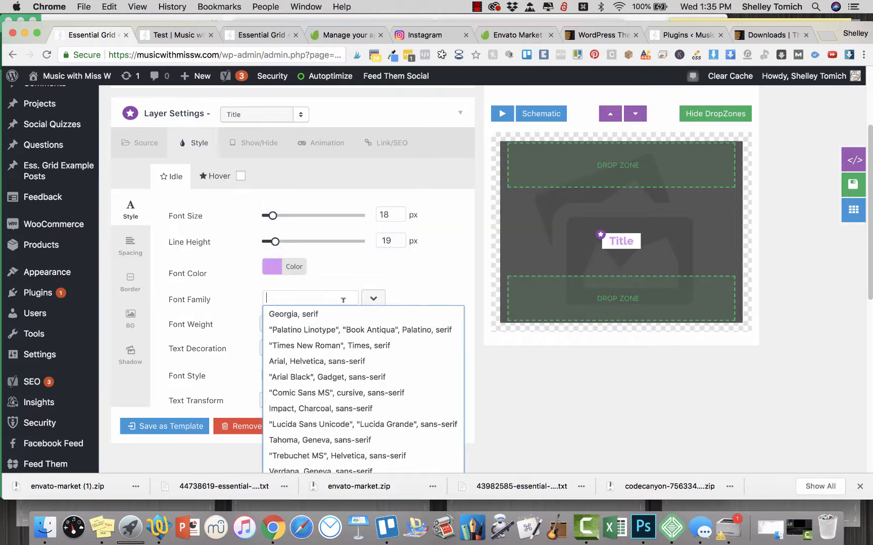
left_click(441, 281)
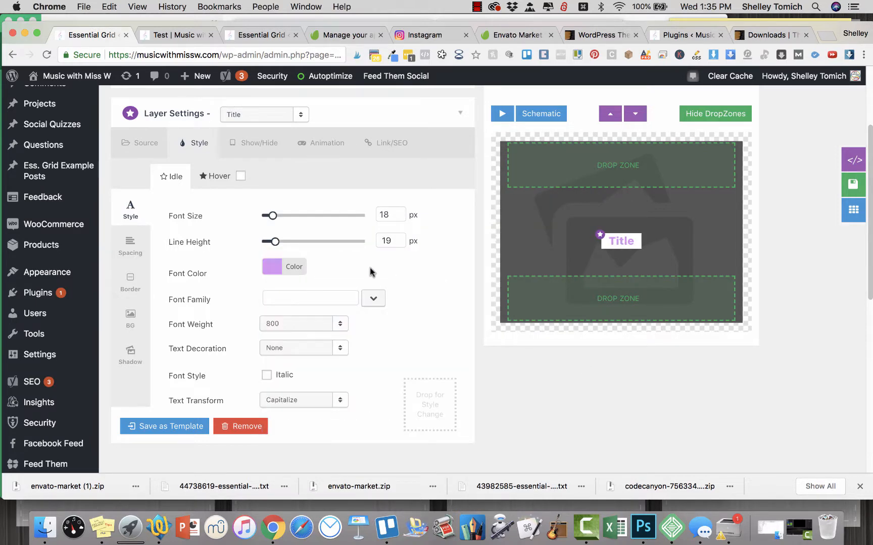
- Try a font weight of 700 on the title layer and set it back to 800
left_click(339, 324)
left_click(318, 313)
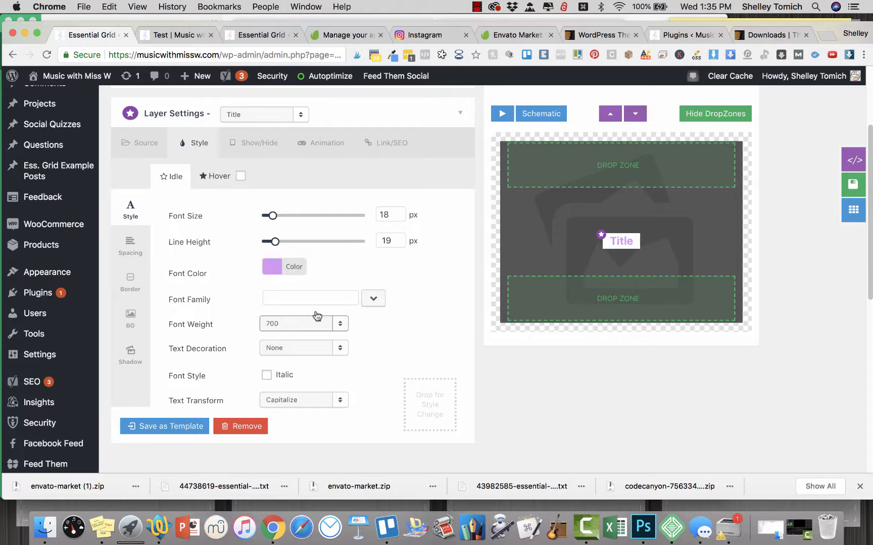
left_click(333, 323)
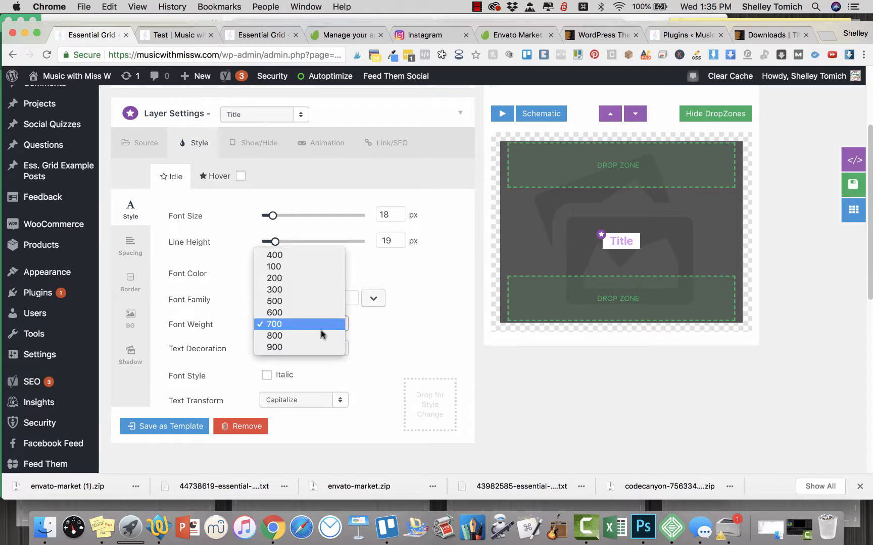
left_click(319, 336)
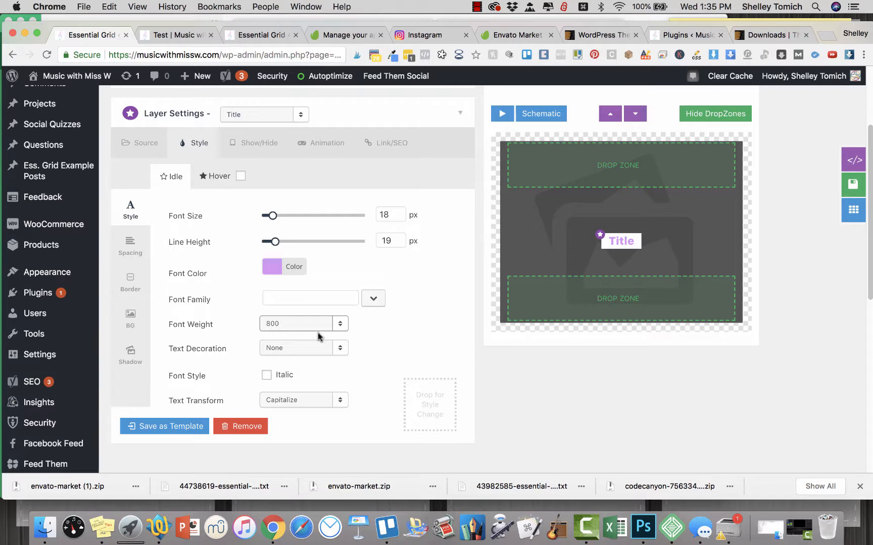
- Set the title layer's text transform to None
left_click(341, 353)
left_click(341, 350)
left_click(328, 401)
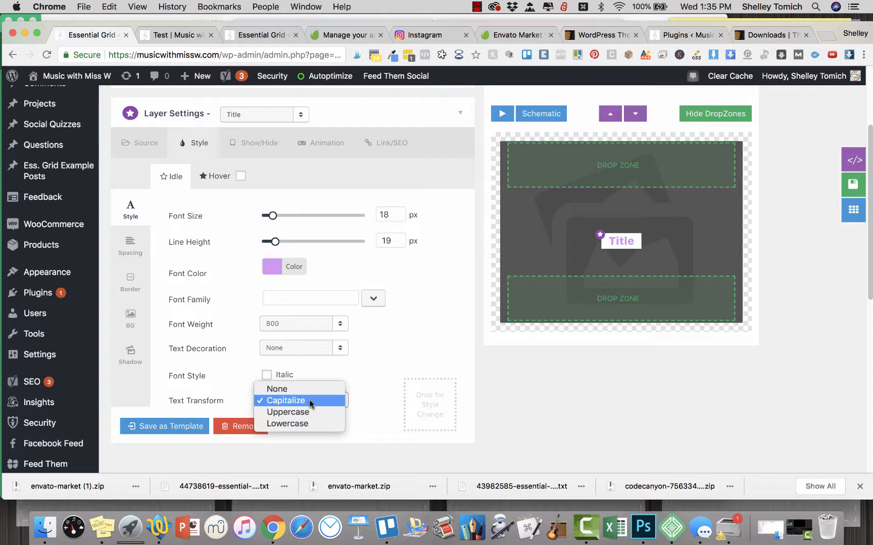
left_click(282, 389)
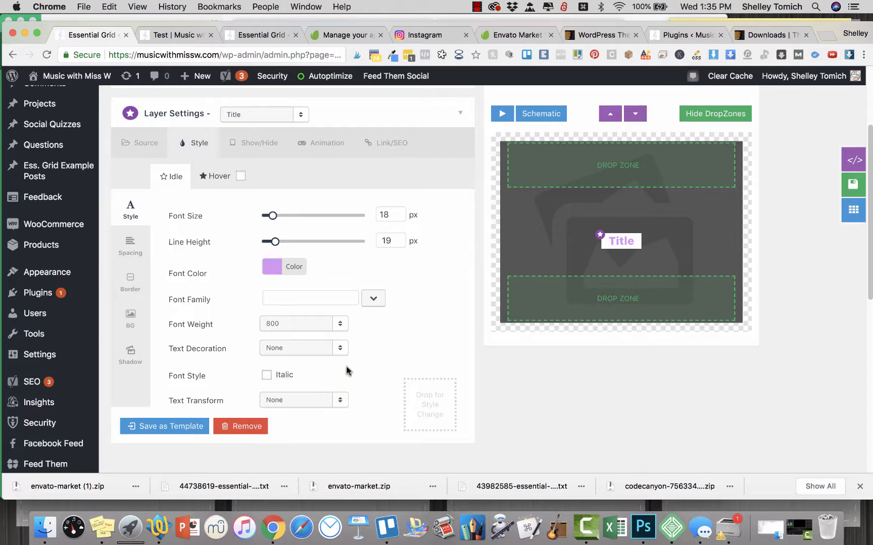
- Set the title layer's display to block in its spacing settings, keeping center text alignment and clear both
left_click(121, 245)
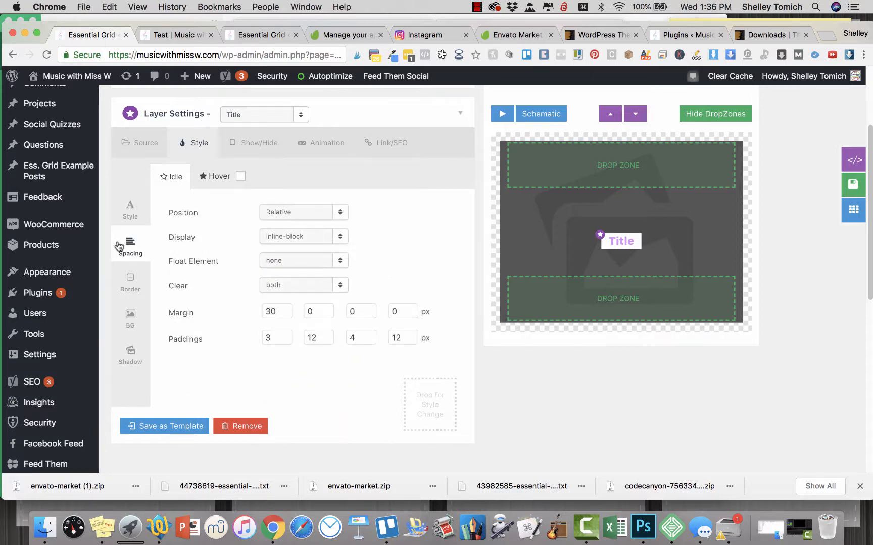
left_click(321, 236)
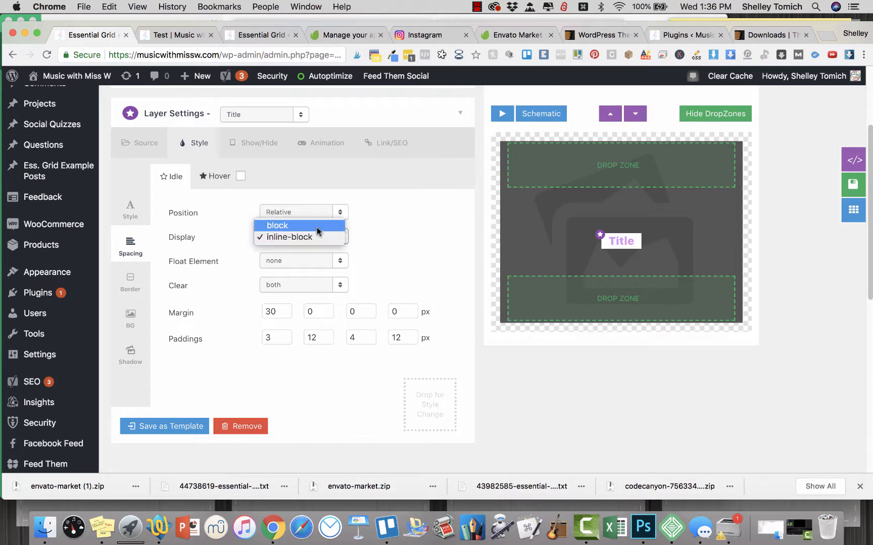
left_click(317, 230)
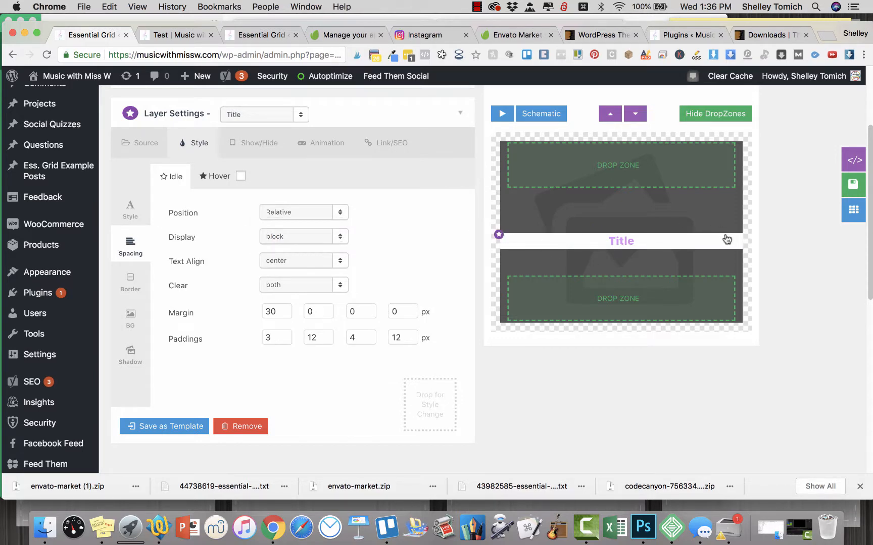
left_click(346, 261)
left_click(343, 261)
left_click(336, 285)
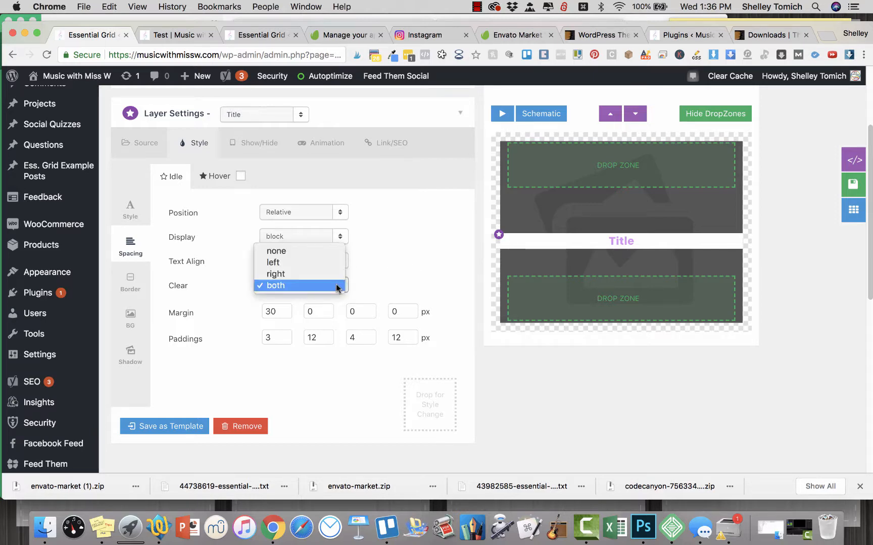
left_click(336, 286)
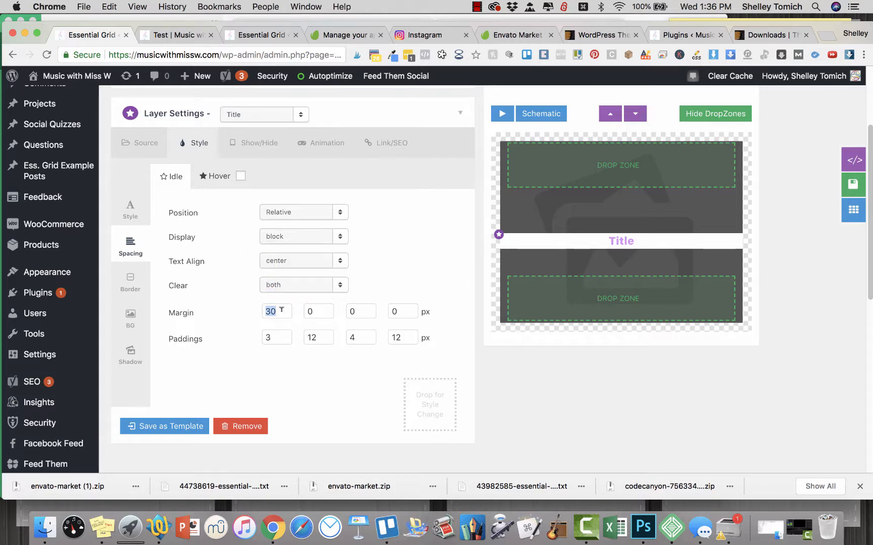
- Set the title layer's top margin to 0 and bottom margin to 20 px, with 5 px padding on all four sides
type("0")
double_click(352, 311)
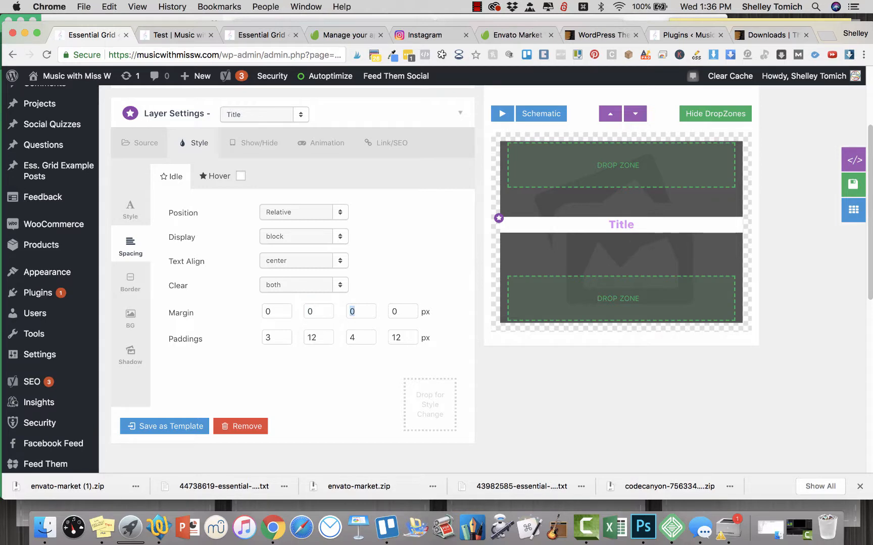
type("20")
key("Tab")
key("Tab")
type("5")
key("Tab")
type("5")
key("Tab")
type("5")
key("Tab")
type("5")
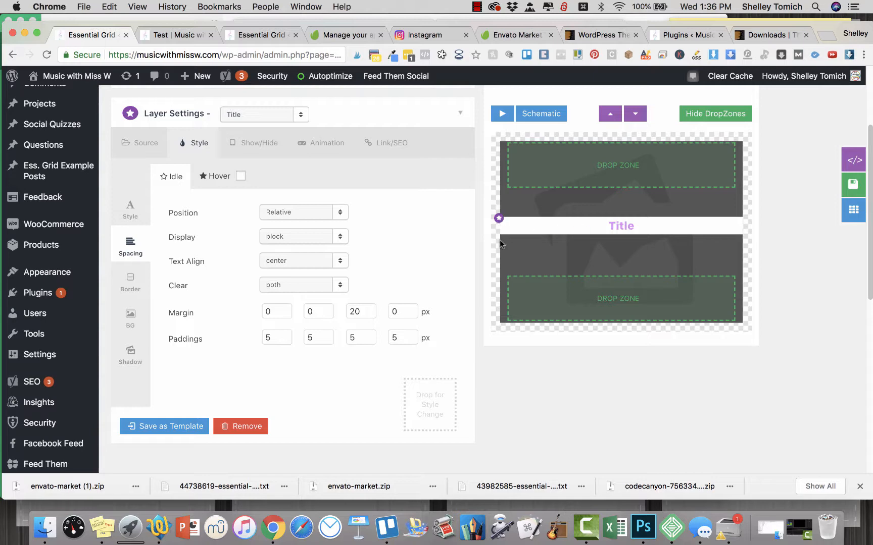
- Check the title layer's border, background color and shadow settings, keeping the background #ffffff, and save the item skin
left_click(130, 281)
left_click(128, 327)
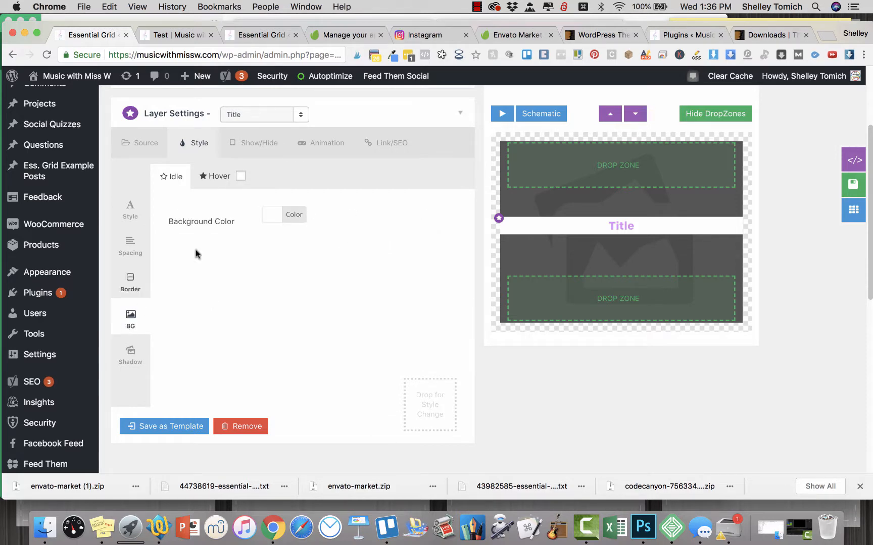
left_click(277, 217)
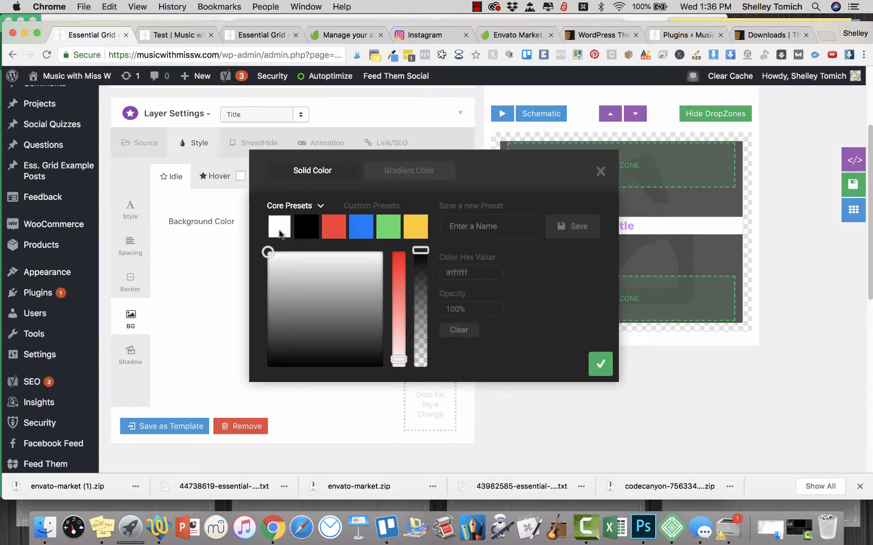
left_click(599, 363)
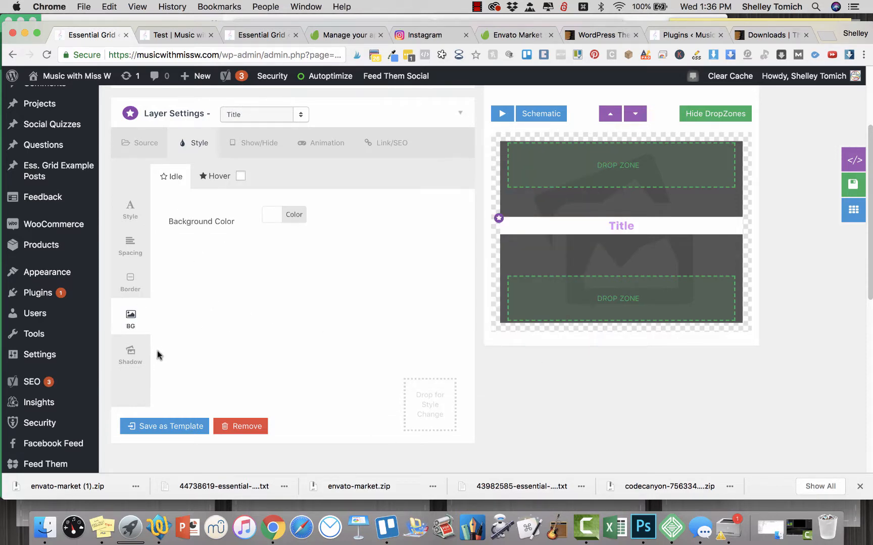
left_click(132, 356)
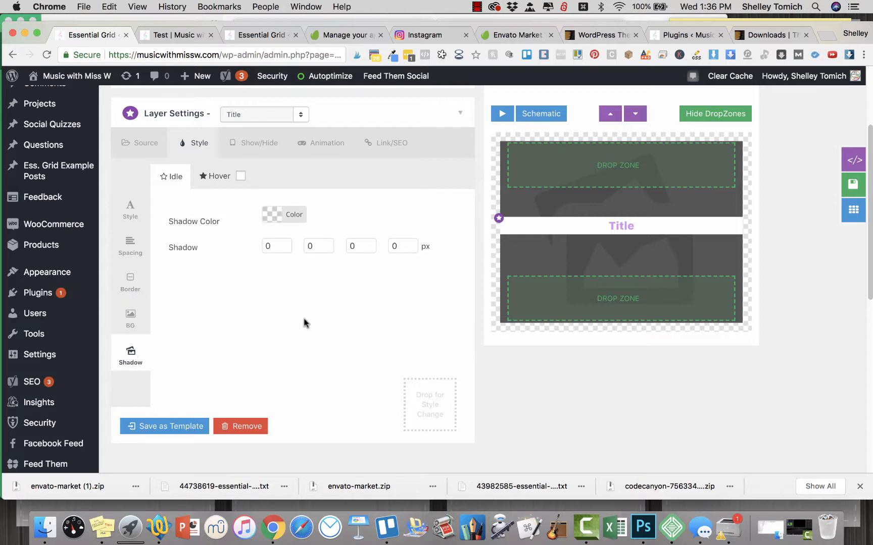
left_click(852, 189)
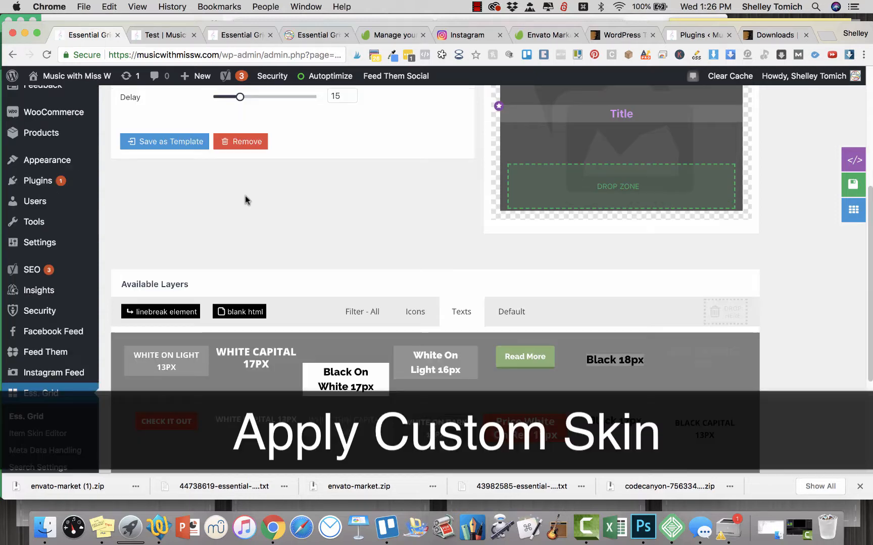
- Open the skin settings of the "Instagram Link in Profile" grid from the Essential Grid overview
scroll(246, 213, "up", 5)
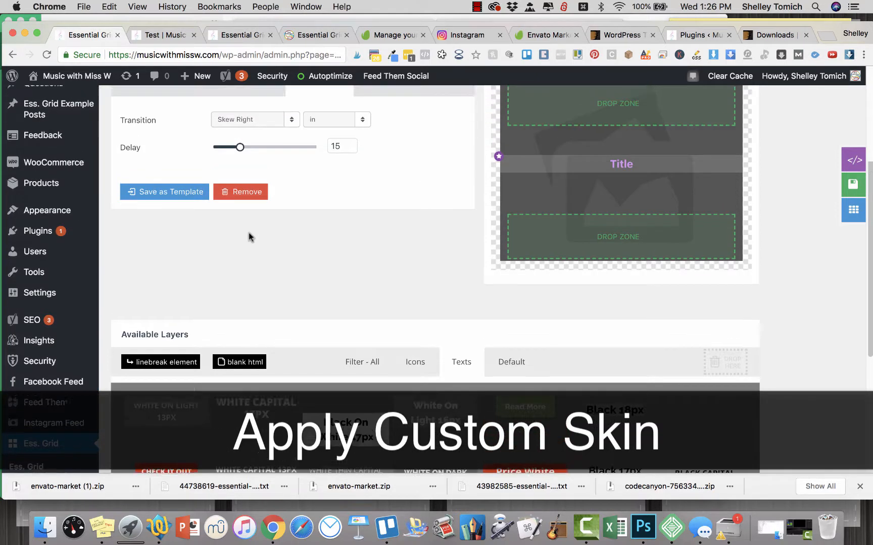
scroll(187, 313, "down", 6)
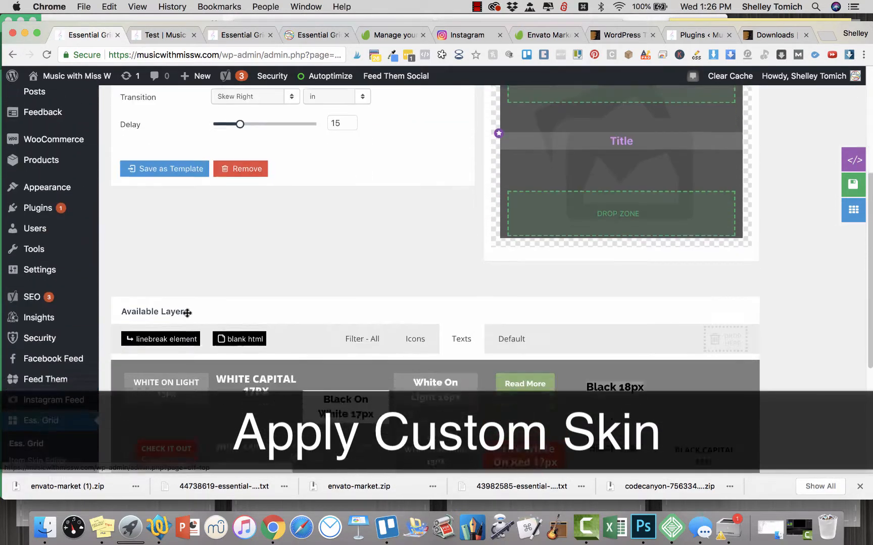
scroll(187, 313, "down", 2)
left_click(25, 388)
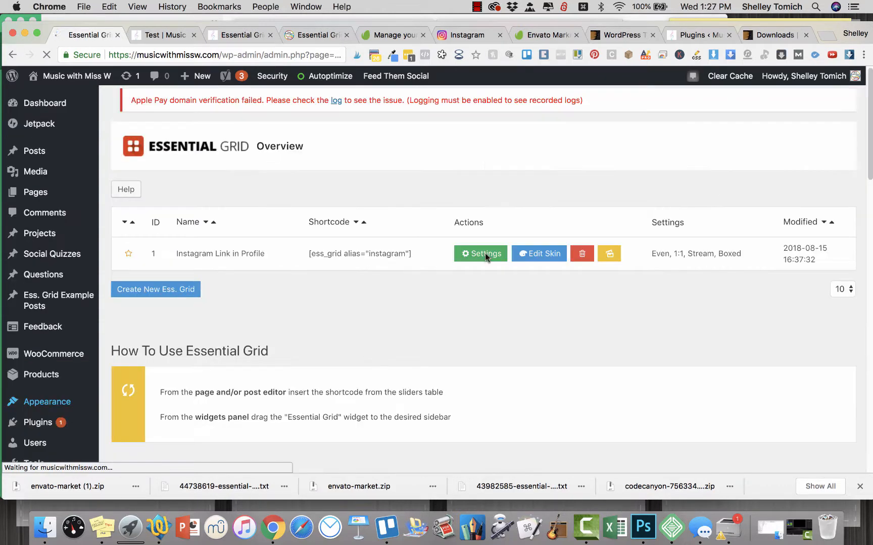
left_click(483, 253)
left_click(499, 227)
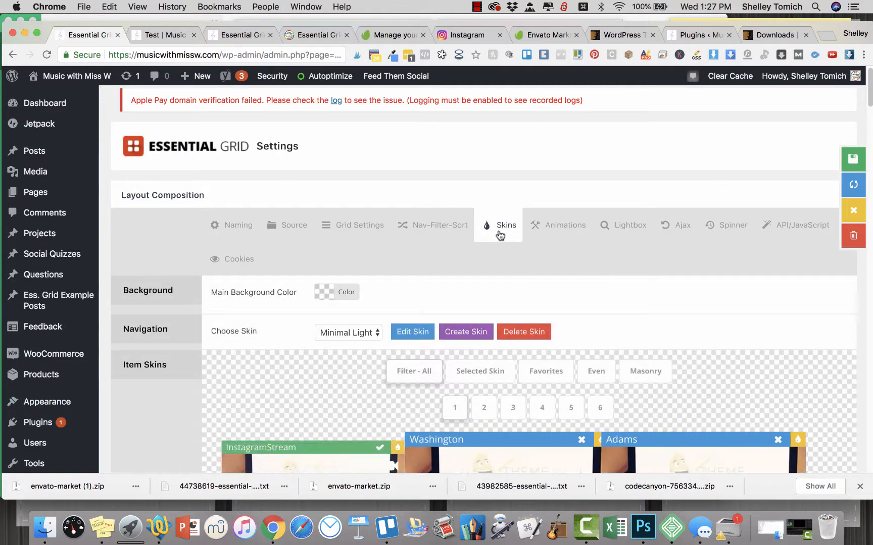
- Choose the "Instagram Link In Profile" item skin from page 6 of the skin list and save the grid
scroll(617, 347, "down", 10)
scroll(617, 346, "up", 8)
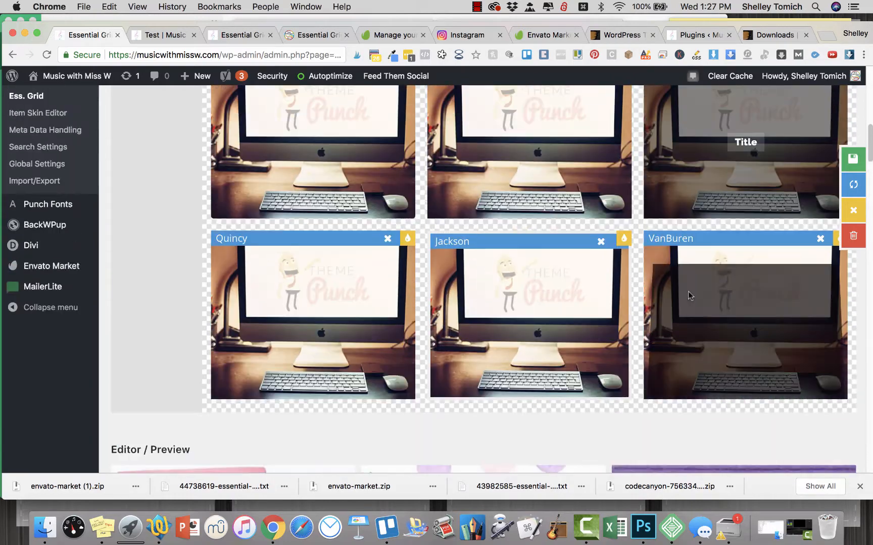
left_click(599, 143)
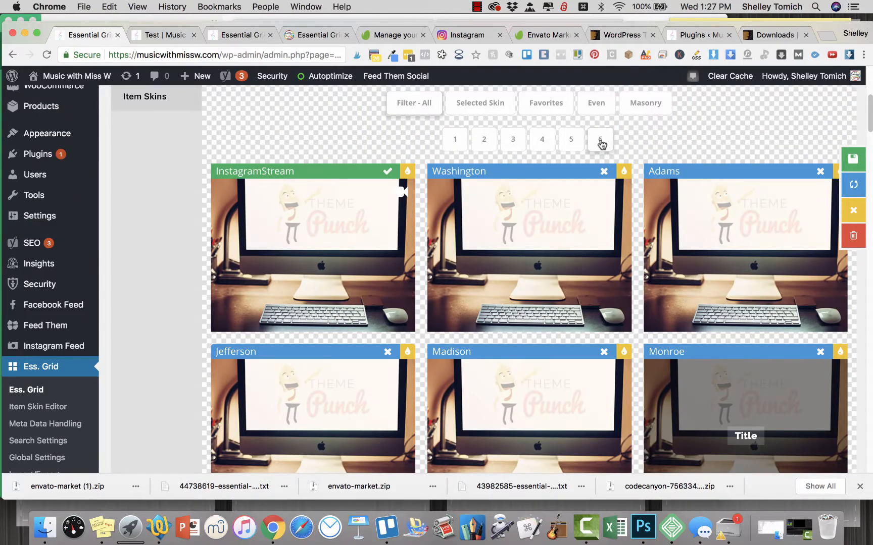
scroll(659, 287, "down", 5)
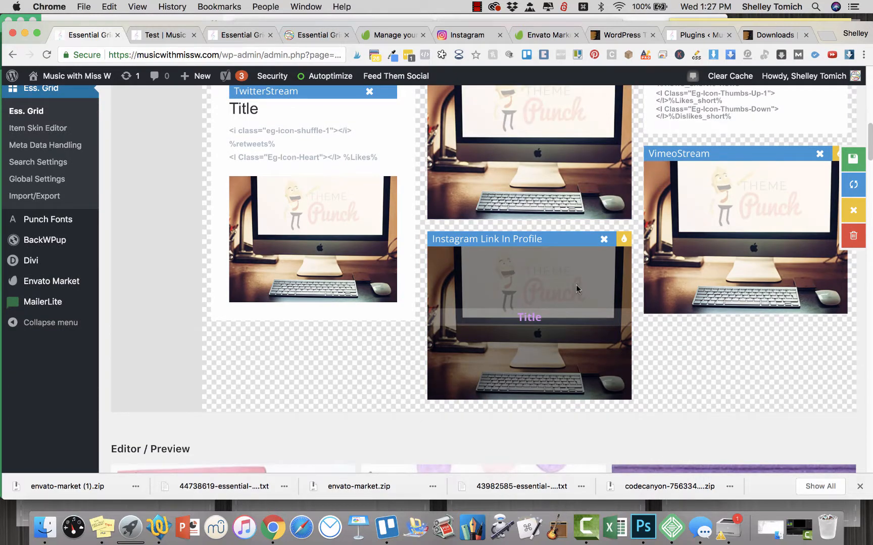
left_click(551, 275)
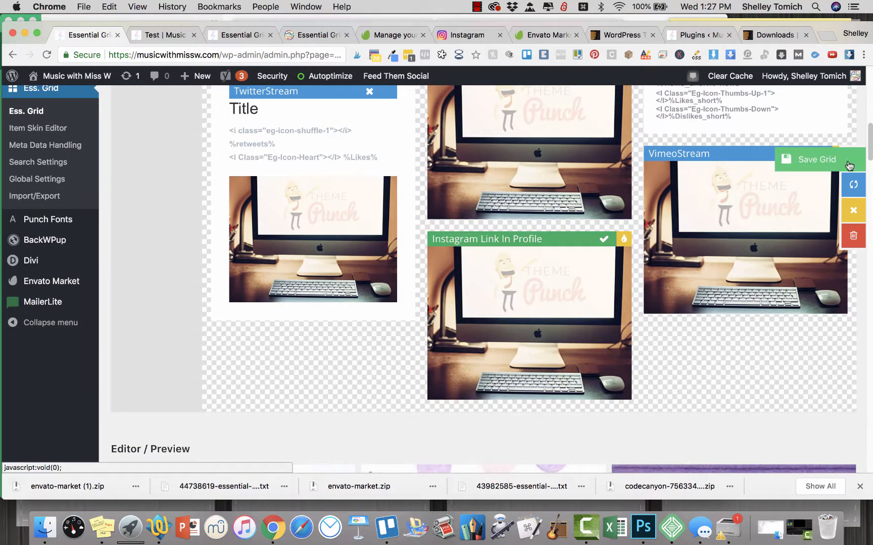
left_click(850, 165)
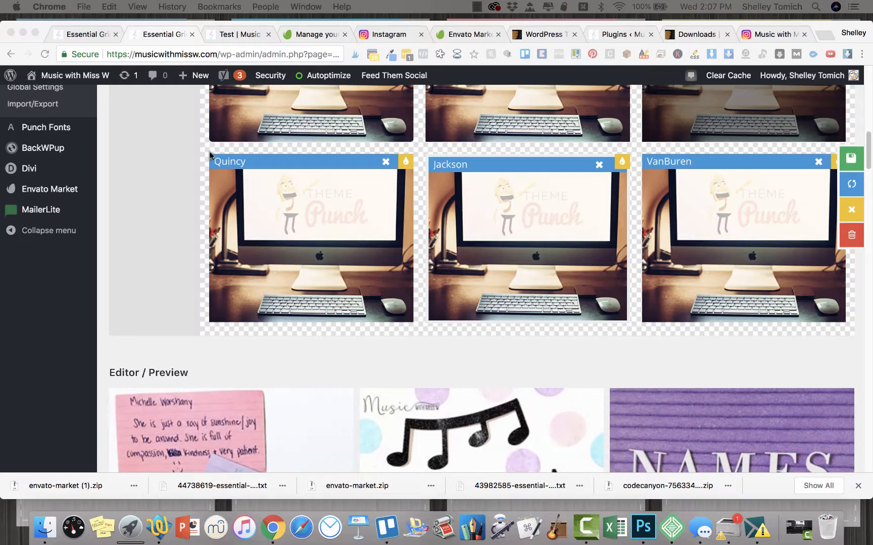
- Examine the grid preview's title overlays across the Instagram images and test the link in the leadership training item's title
scroll(211, 139, "down", 4)
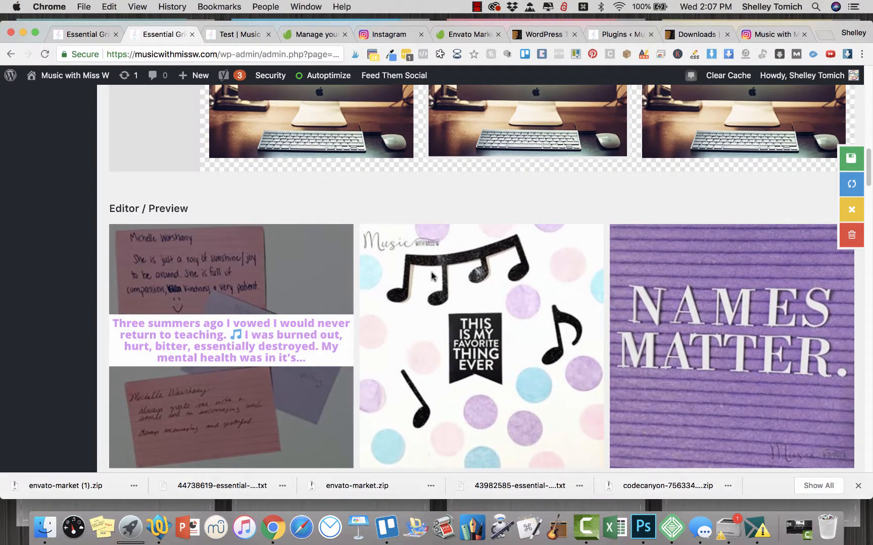
scroll(329, 321, "down", 9)
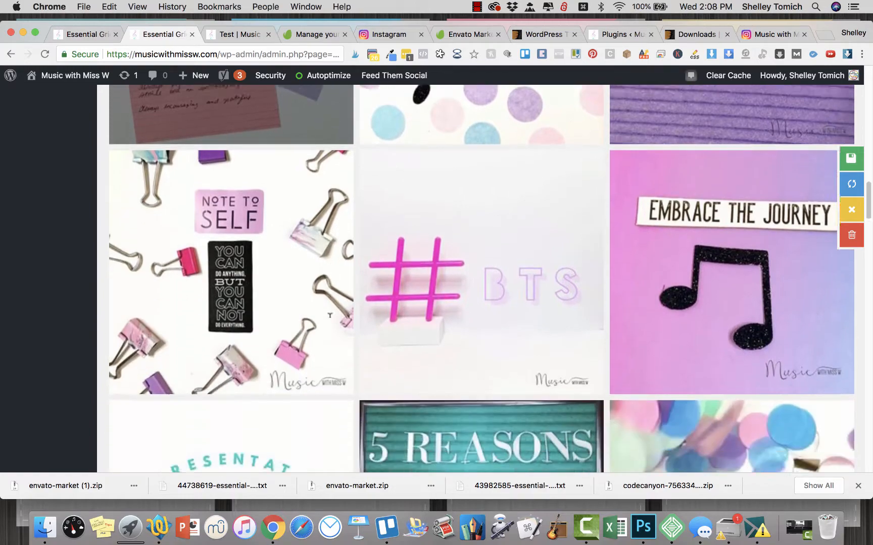
scroll(329, 321, "down", 14)
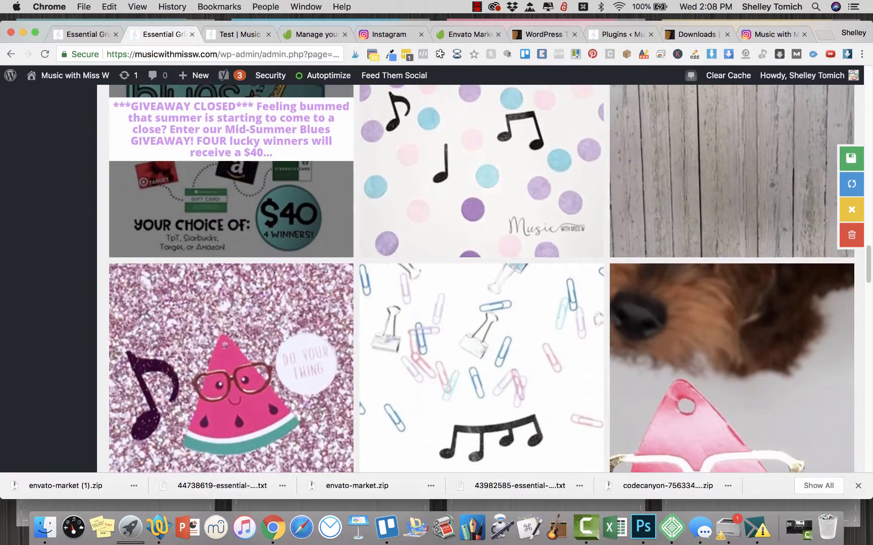
scroll(689, 295, "down", 4)
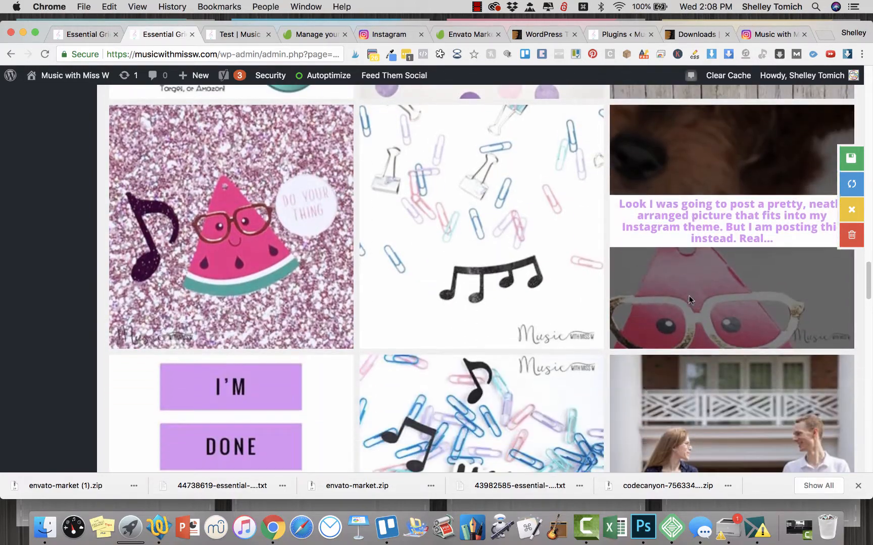
scroll(243, 191, "down", 11)
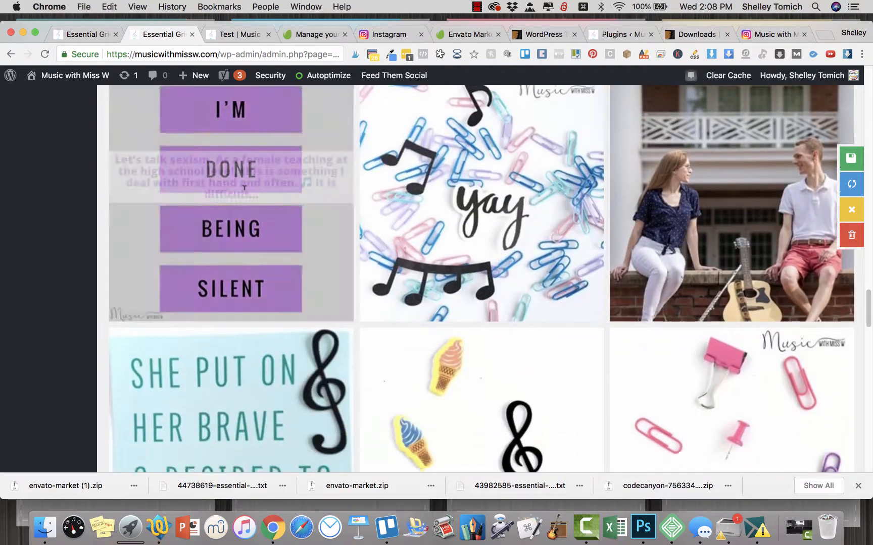
scroll(409, 175, "down", 4)
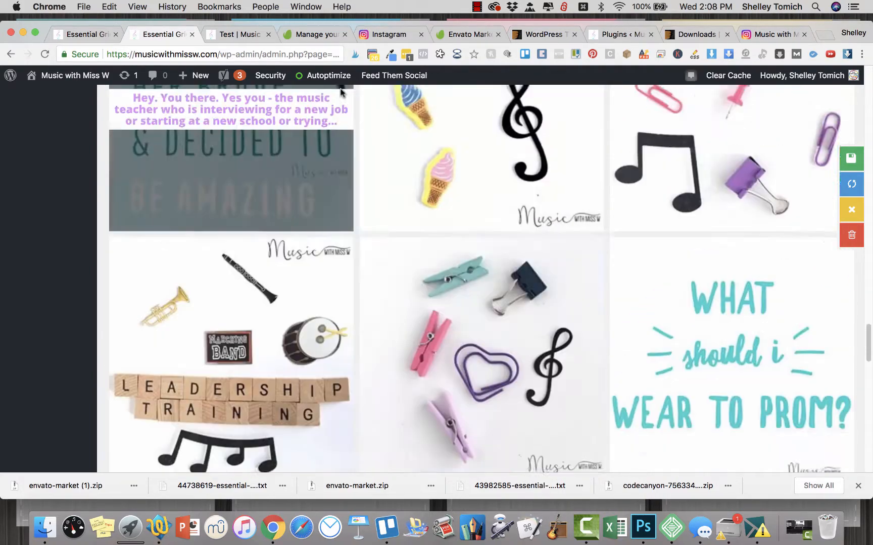
scroll(260, 272, "up", 4)
scroll(260, 272, "down", 5)
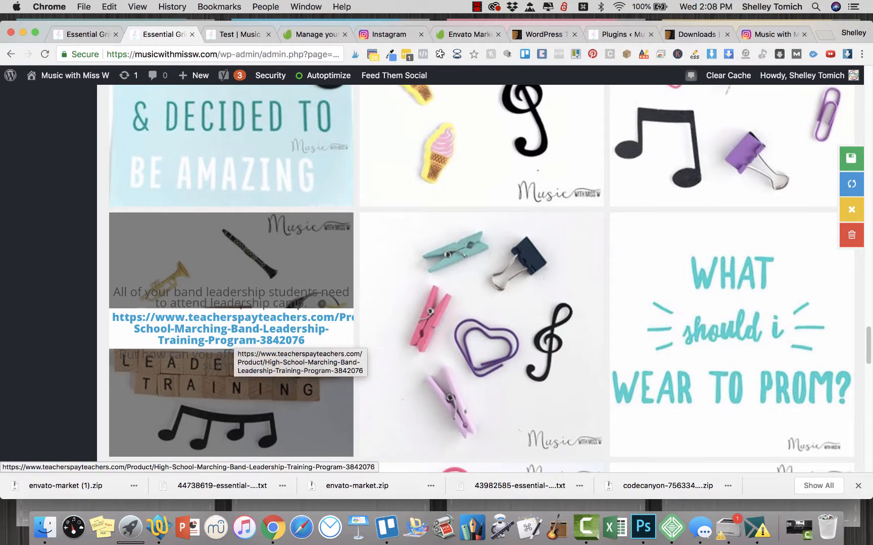
left_click(233, 341)
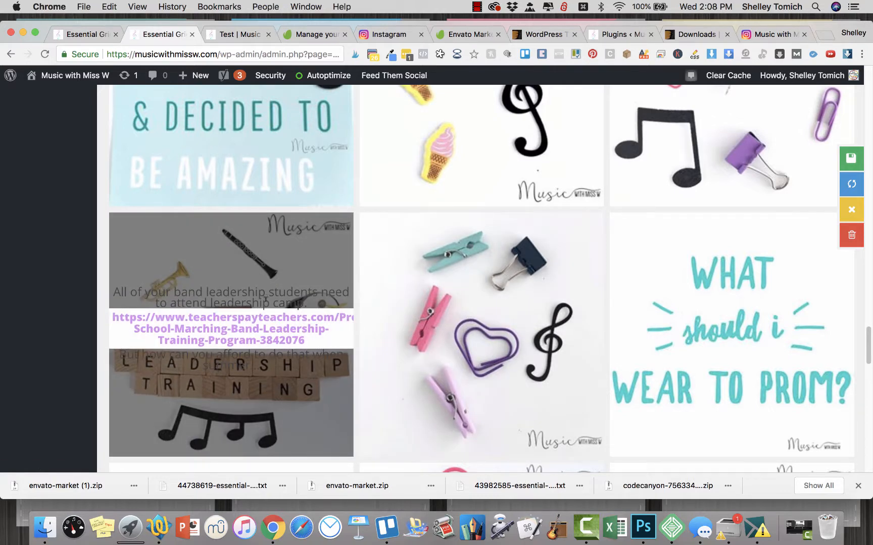
scroll(266, 305, "up", 20)
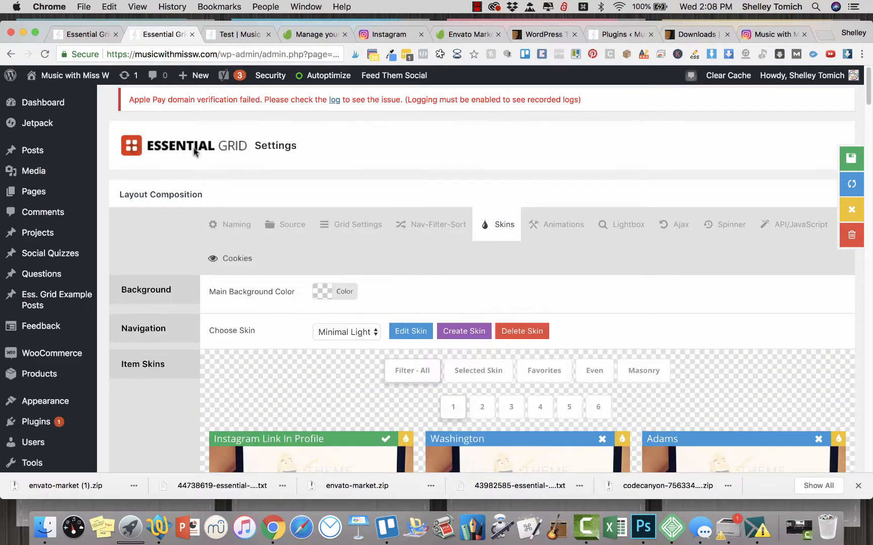
- Set the item skin's cover background color to #00d1cd at 75% opacity and save the skin
left_click(93, 35)
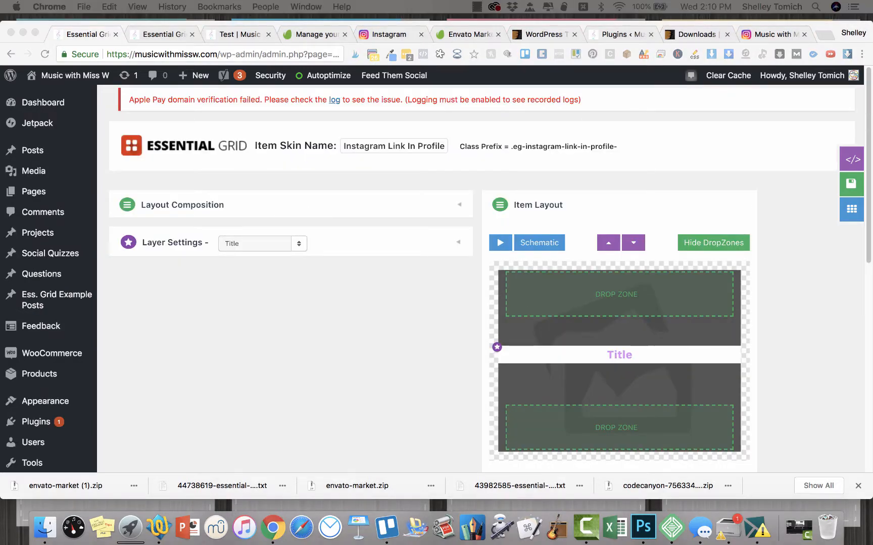
left_click(459, 205)
left_click(459, 205)
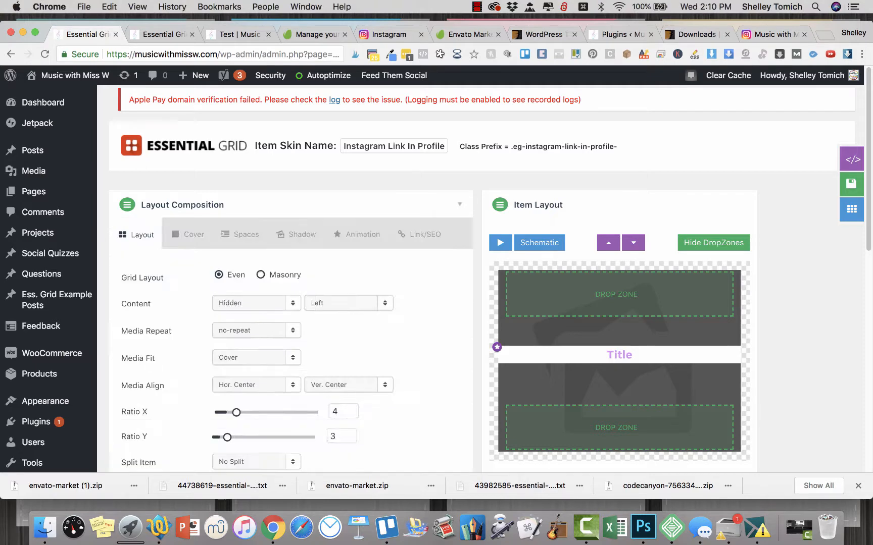
scroll(189, 237, "down", 2)
left_click(189, 188)
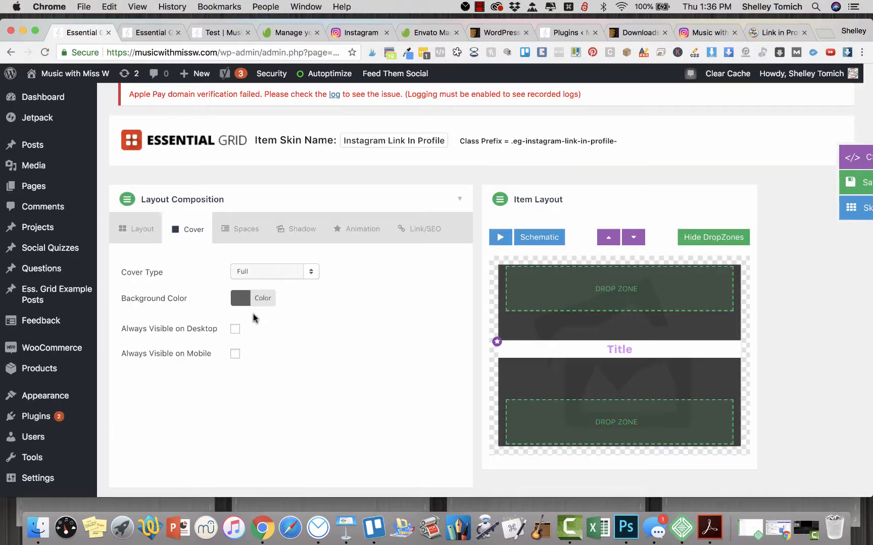
left_click(239, 301)
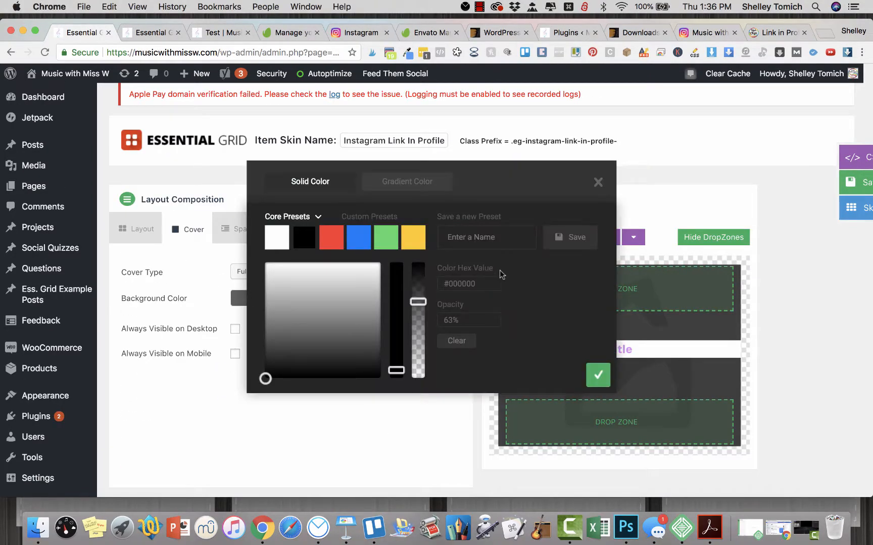
double_click(462, 284)
type("#00d1cd")
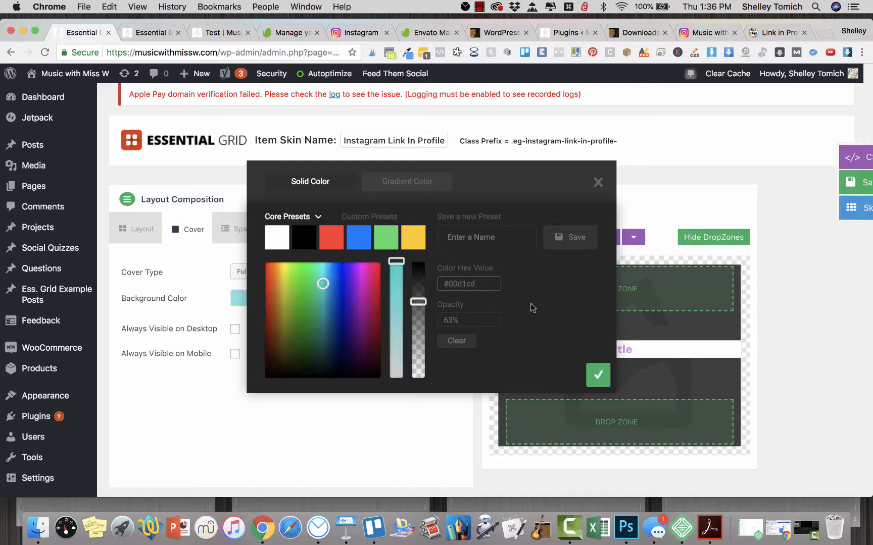
left_click_drag(415, 301, 415, 289)
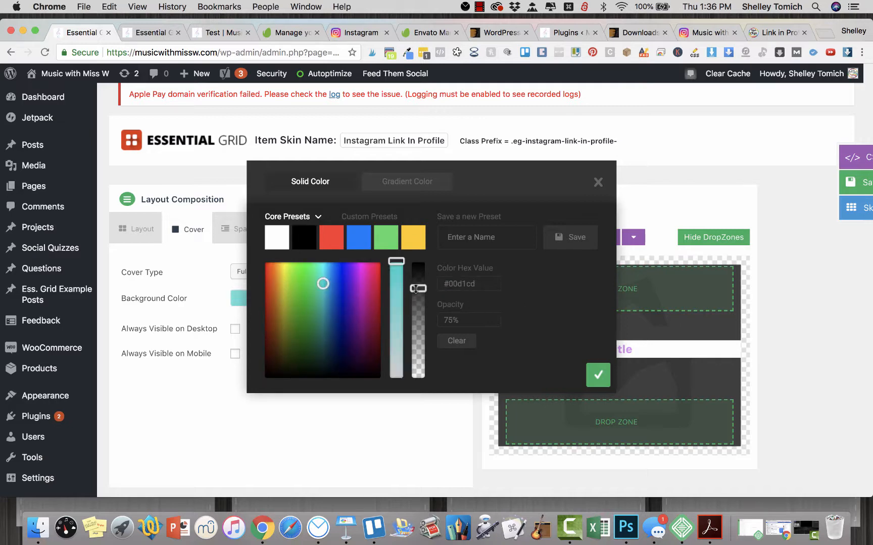
left_click(599, 375)
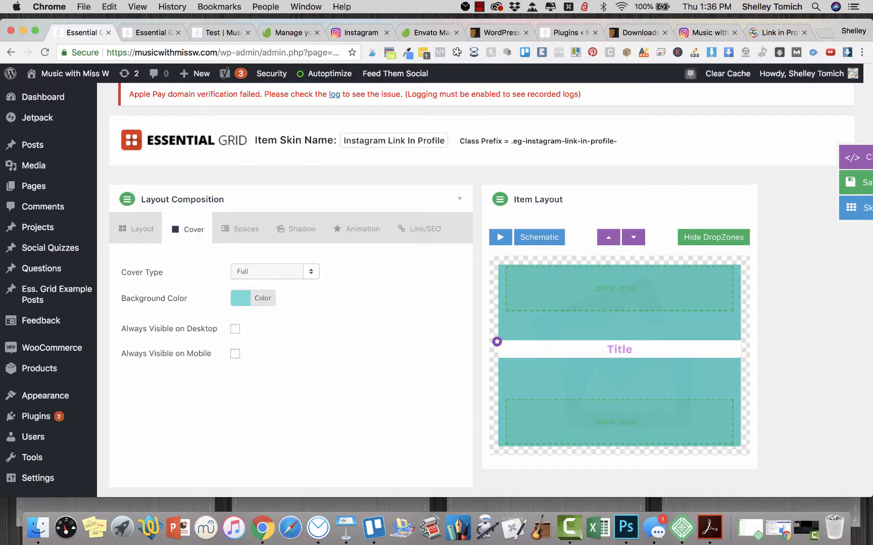
left_click(859, 182)
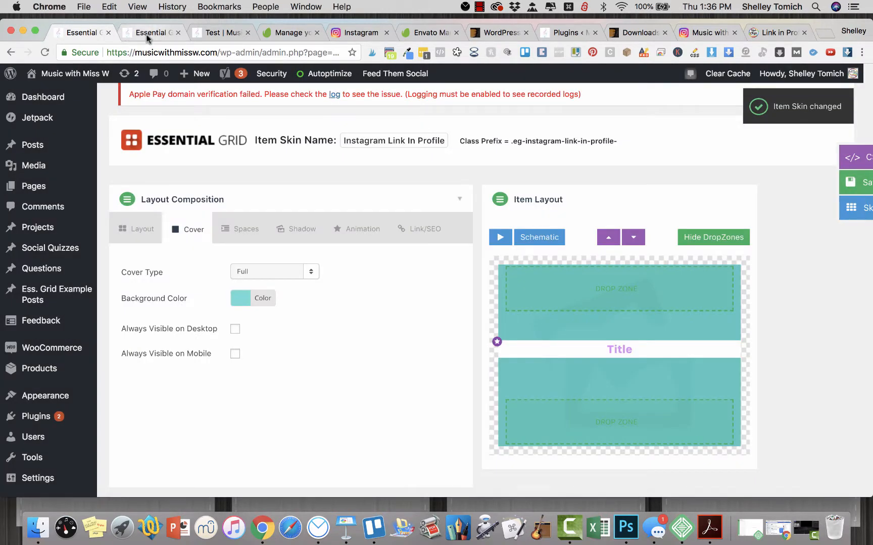
- Refresh the Instagram grid's preview and examine the new cover color on the images, including the leadership training item
left_click(148, 38)
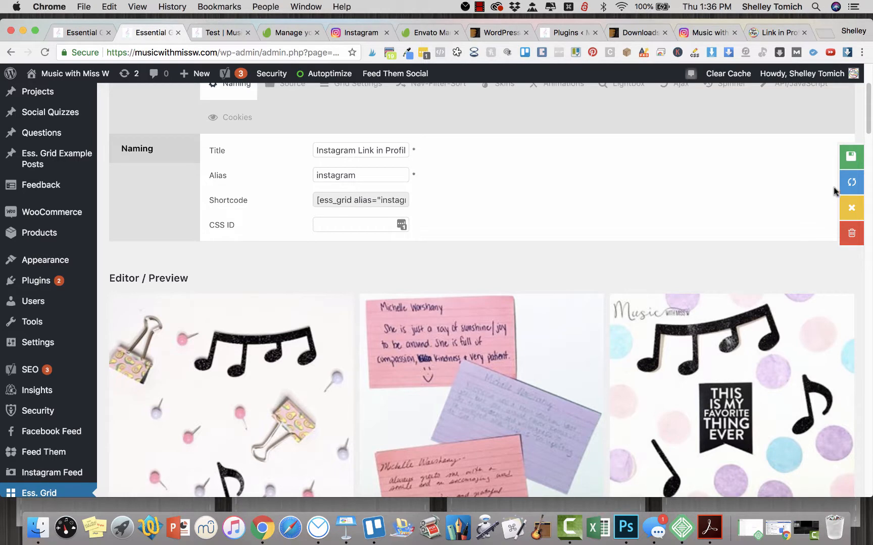
left_click(849, 183)
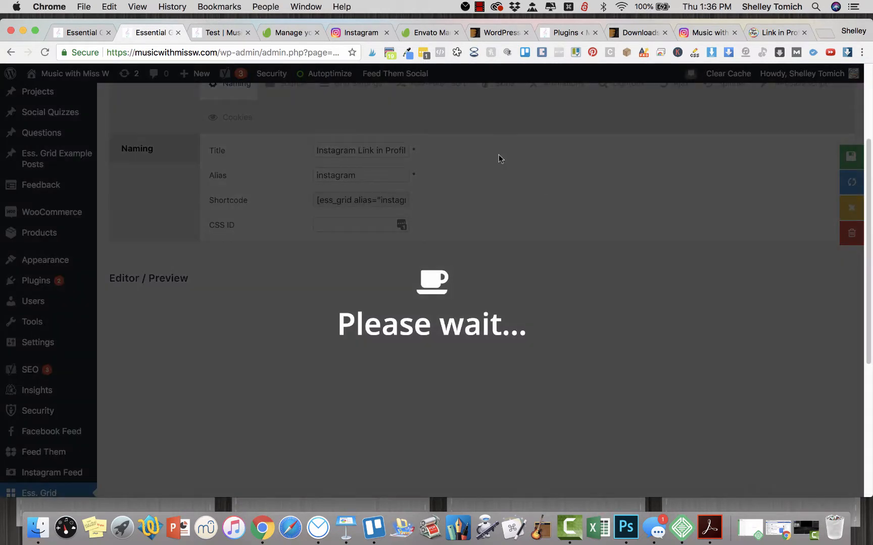
scroll(420, 214, "down", 10)
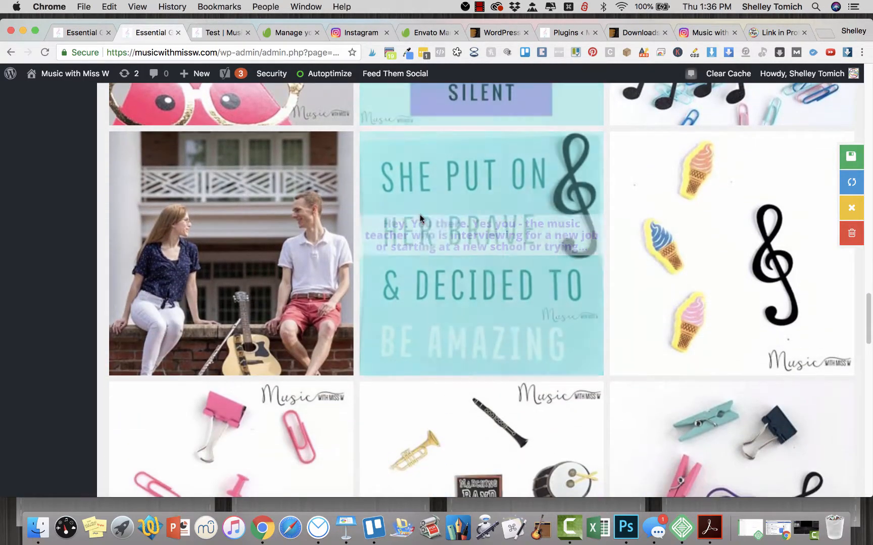
scroll(420, 215, "down", 20)
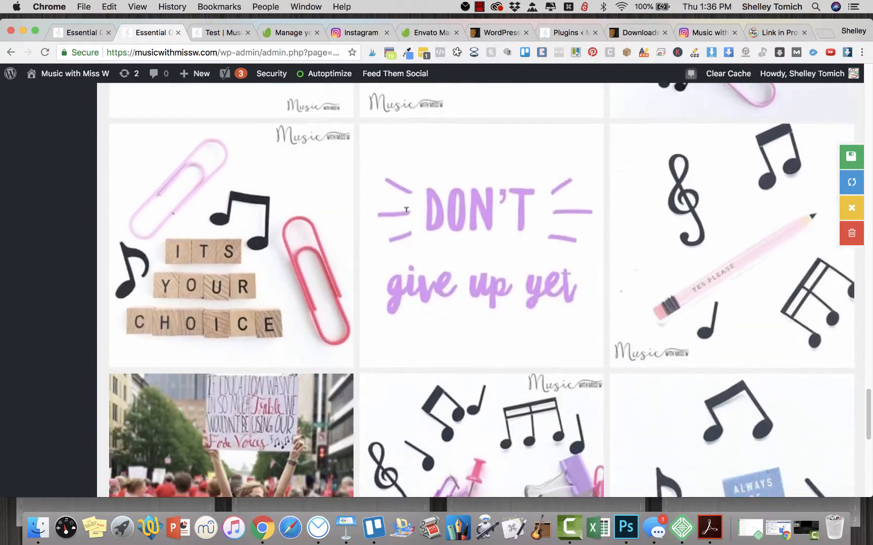
scroll(406, 211, "down", 10)
scroll(405, 211, "up", 20)
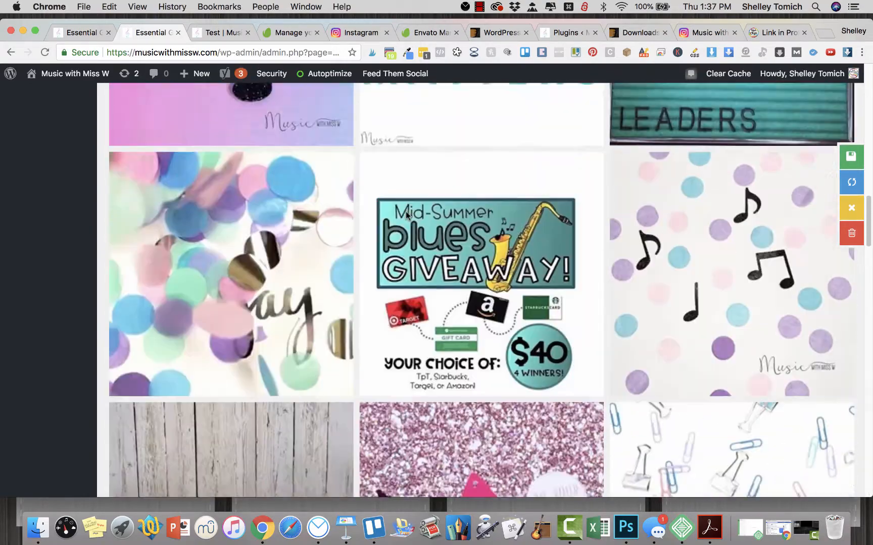
scroll(405, 211, "up", 20)
scroll(406, 211, "down", 15)
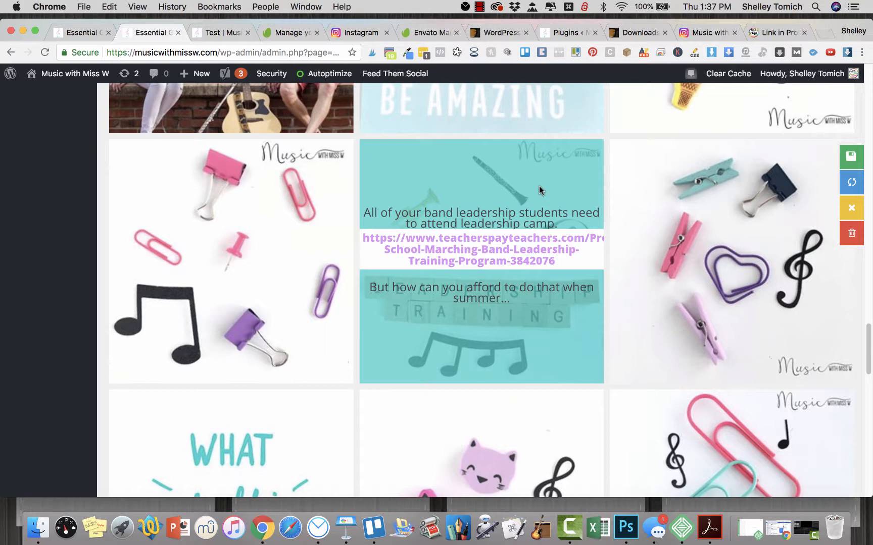
- Set the cover background color's opacity to 80%, save the item skin and refresh the grid preview
left_click(70, 31)
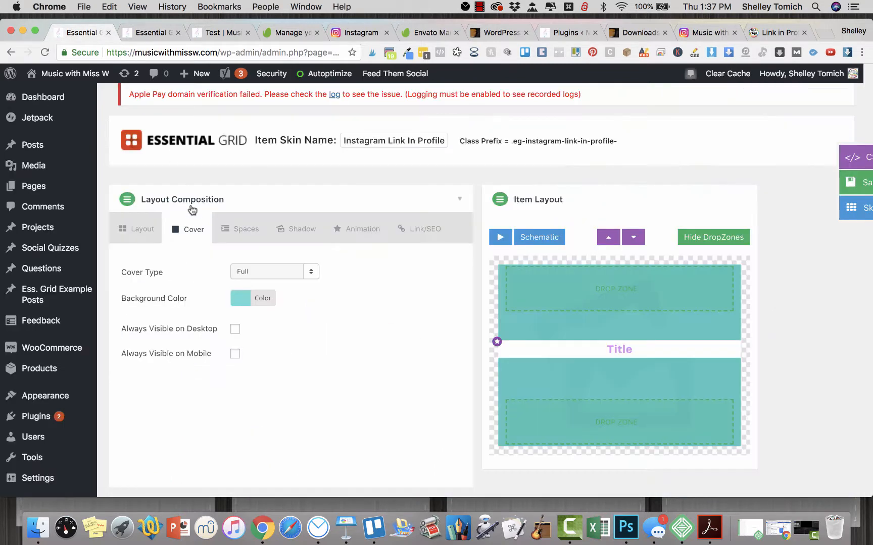
left_click(238, 299)
left_click_drag(418, 291, 417, 288)
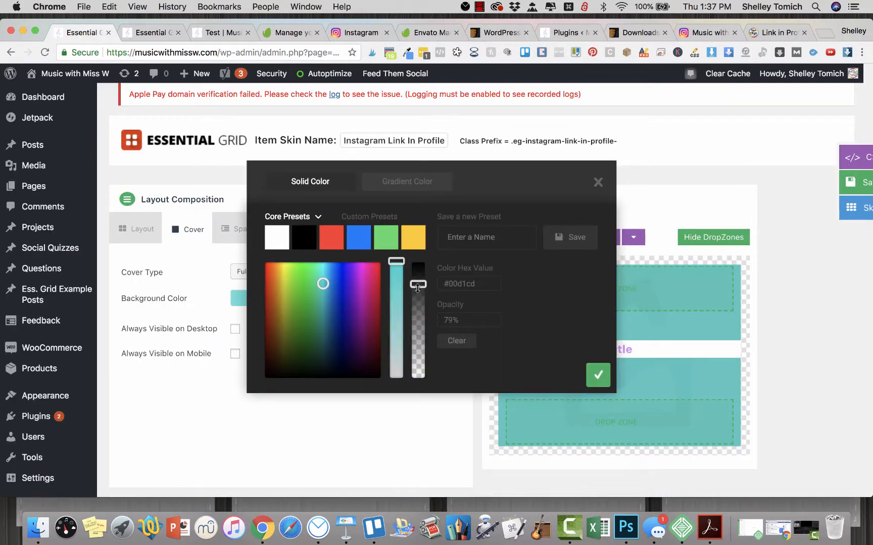
double_click(451, 320)
type("80")
left_click(597, 374)
left_click(855, 182)
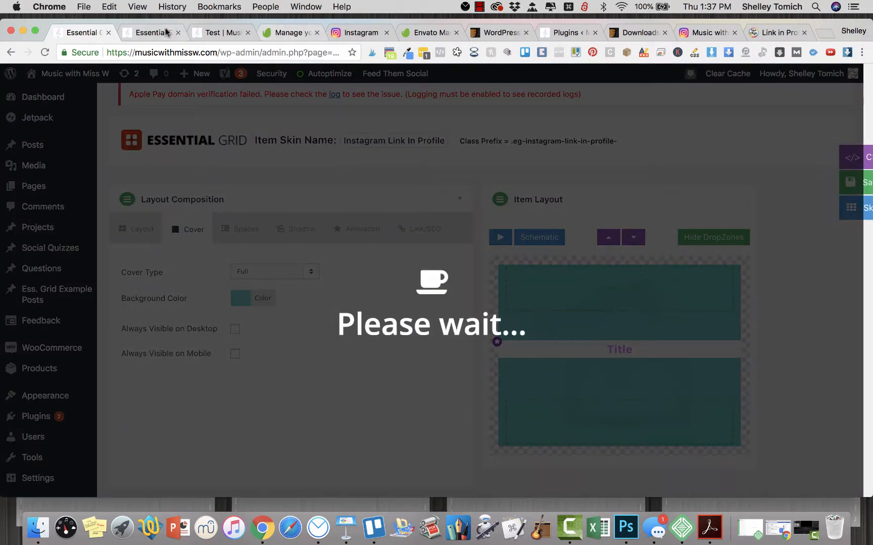
left_click(151, 32)
left_click(854, 183)
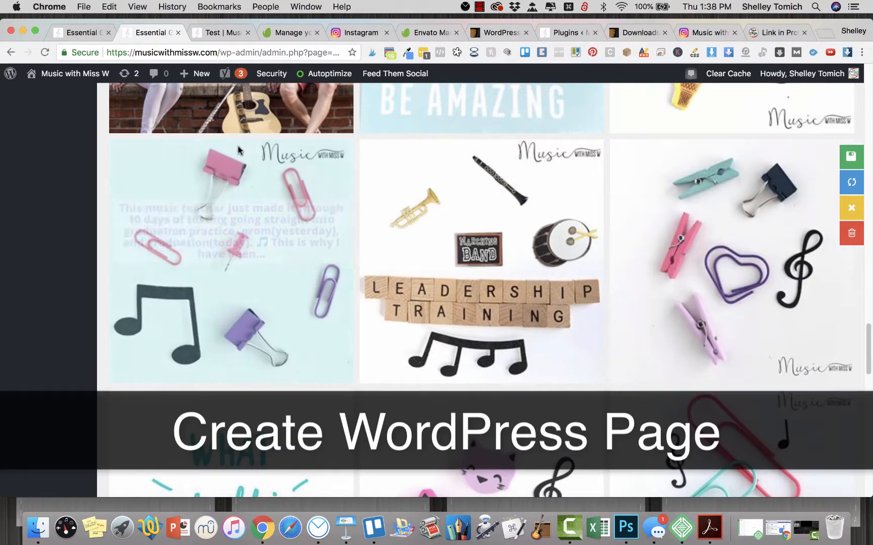
- Create a new WordPress page titled "Instagram" and save it as a draft
left_click(84, 31)
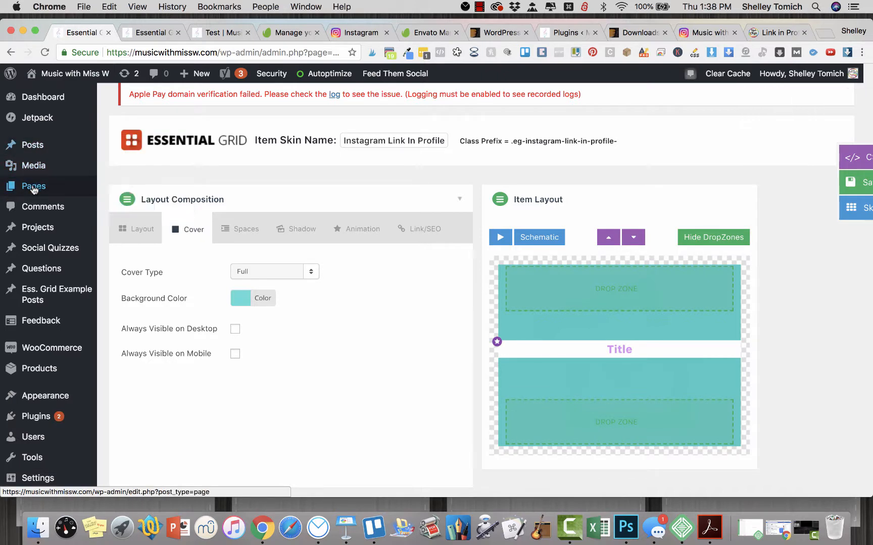
left_click(122, 205)
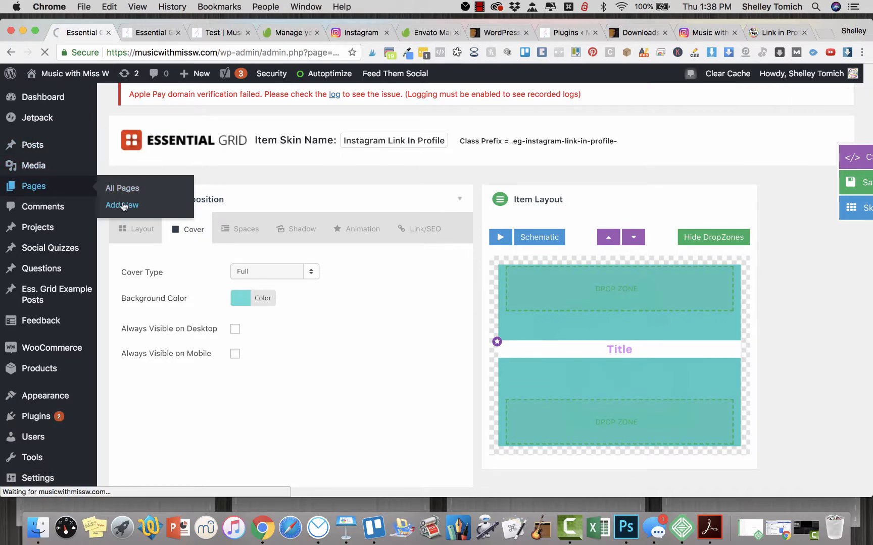
type("In")
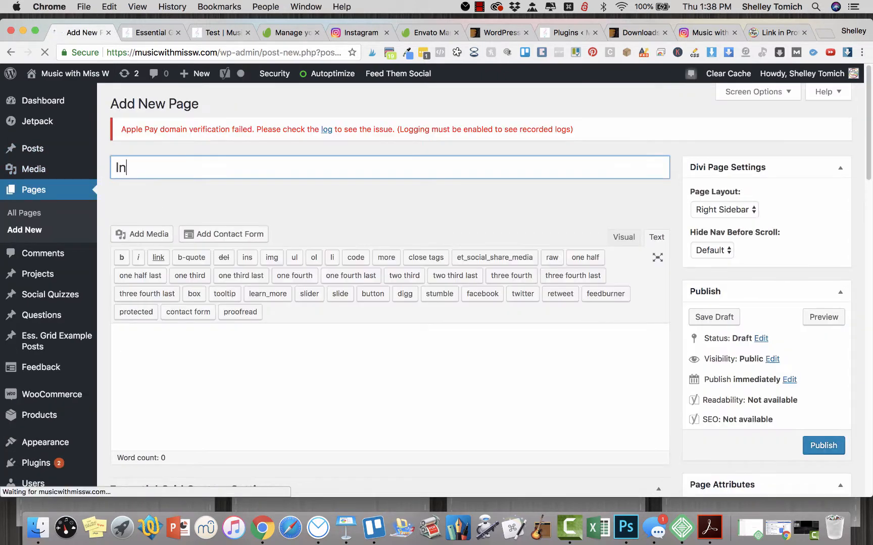
type("stagram")
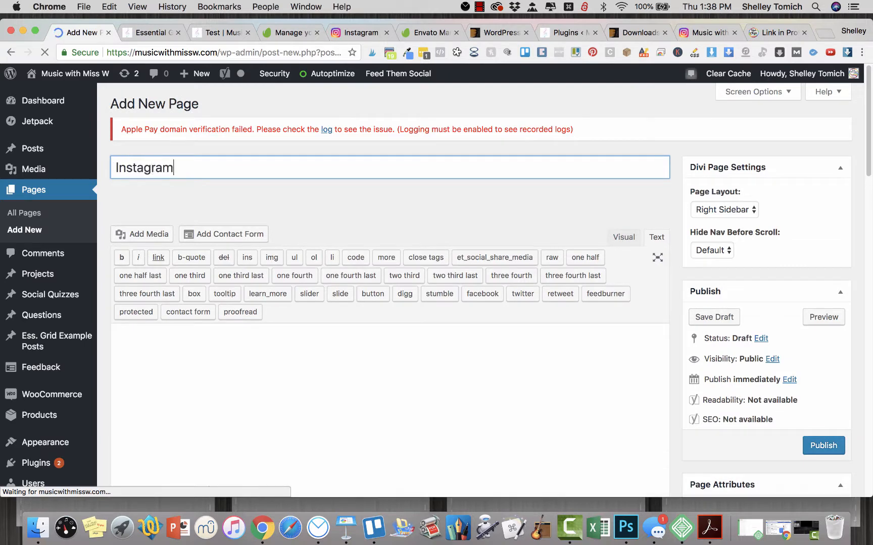
scroll(698, 276, "down", 1)
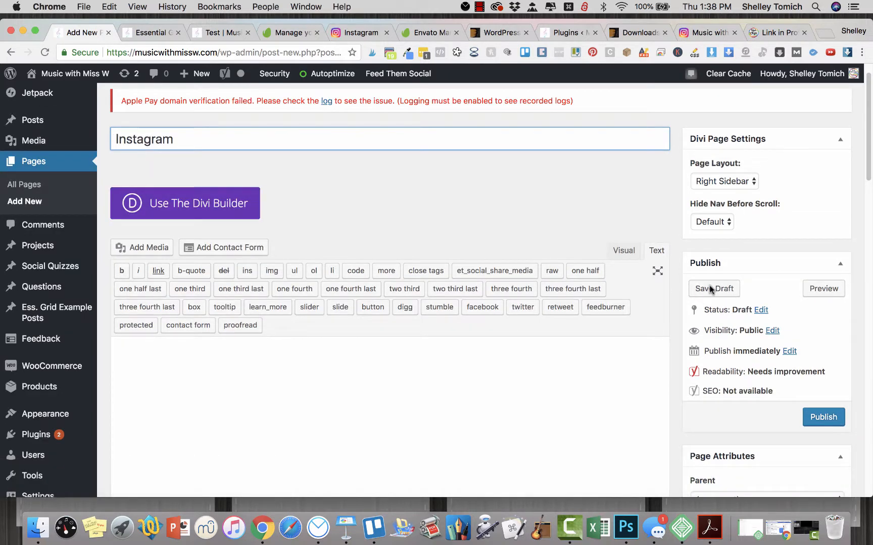
left_click(712, 288)
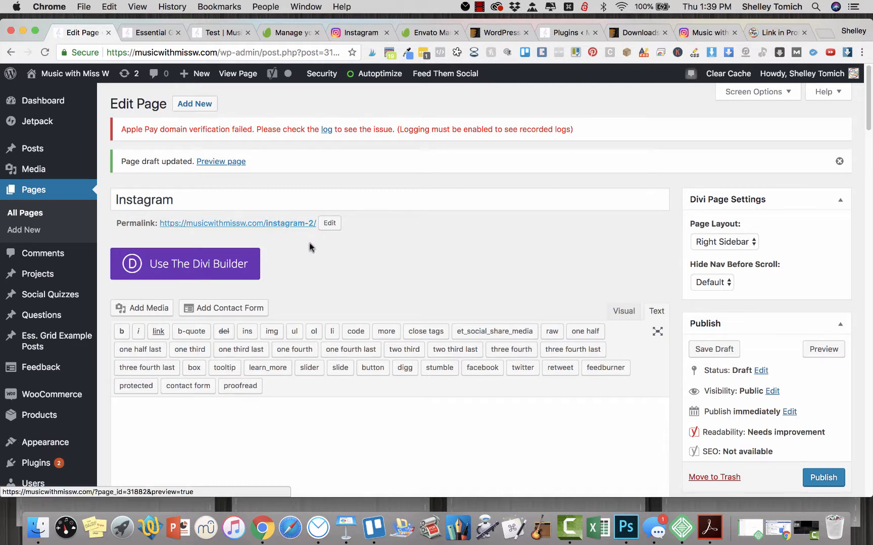
- Copy the Instagram grid's shortcode [ess_grid alias="instagram"] from the Essential Grid overview into the page's content and publish the page
scroll(372, 252, "down", 1)
scroll(372, 251, "down", 1)
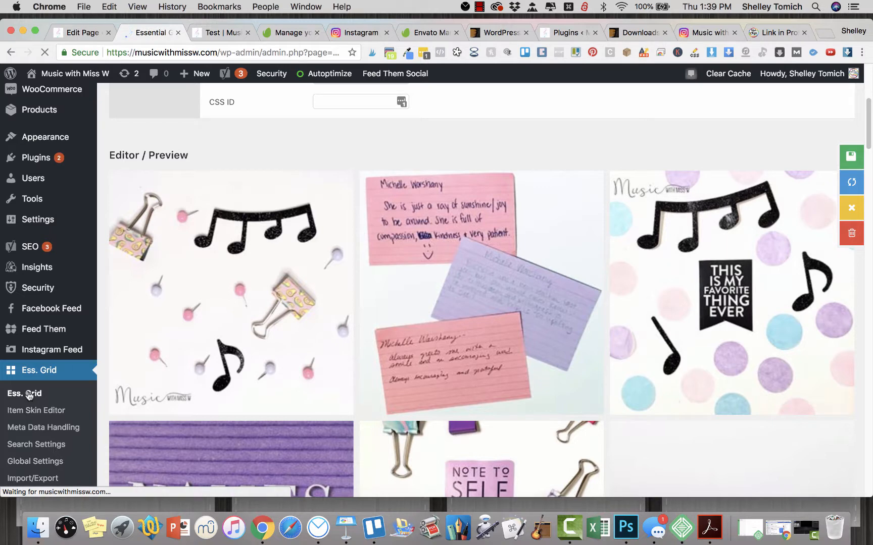
left_click(28, 395)
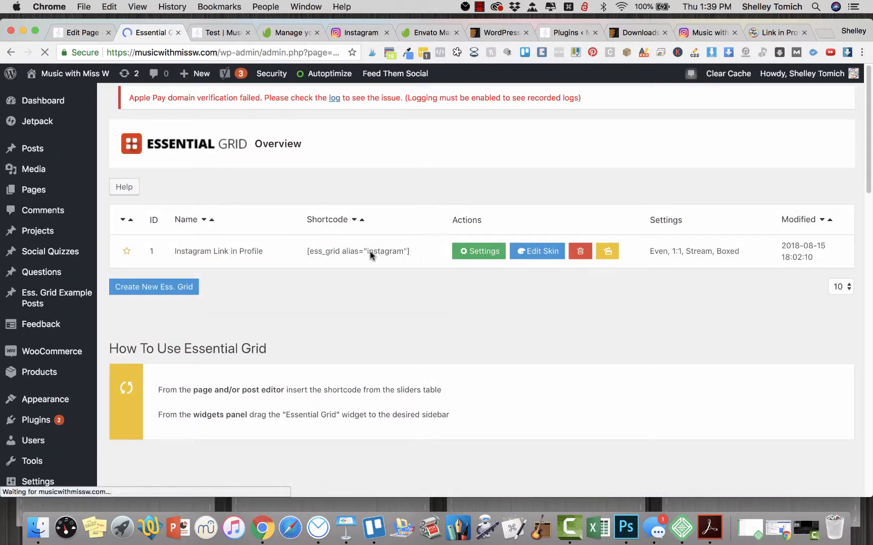
left_click(302, 252)
key("super+c")
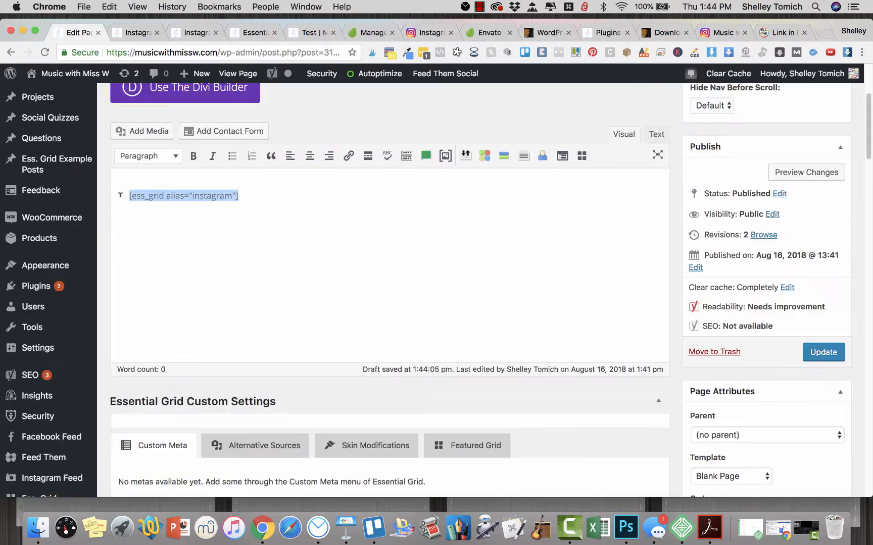
key("BackSpace")
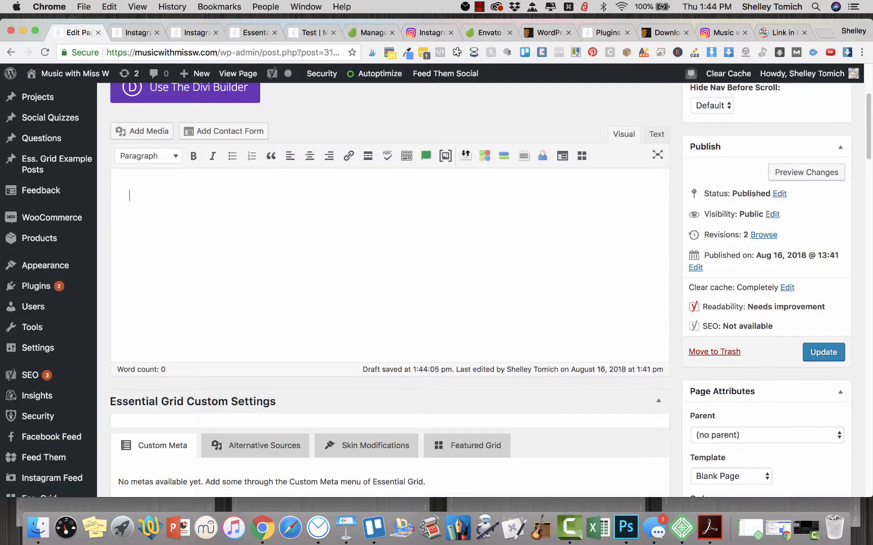
key("super+v")
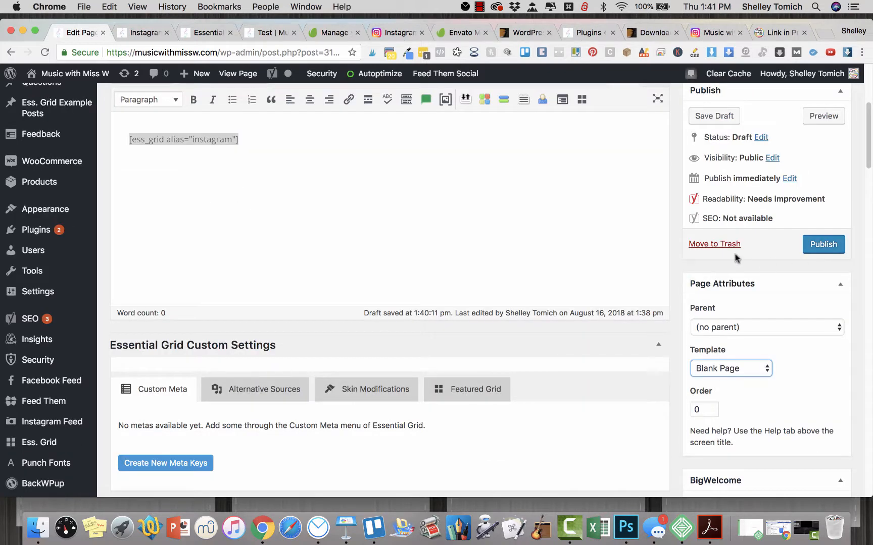
scroll(736, 255, "up", 4)
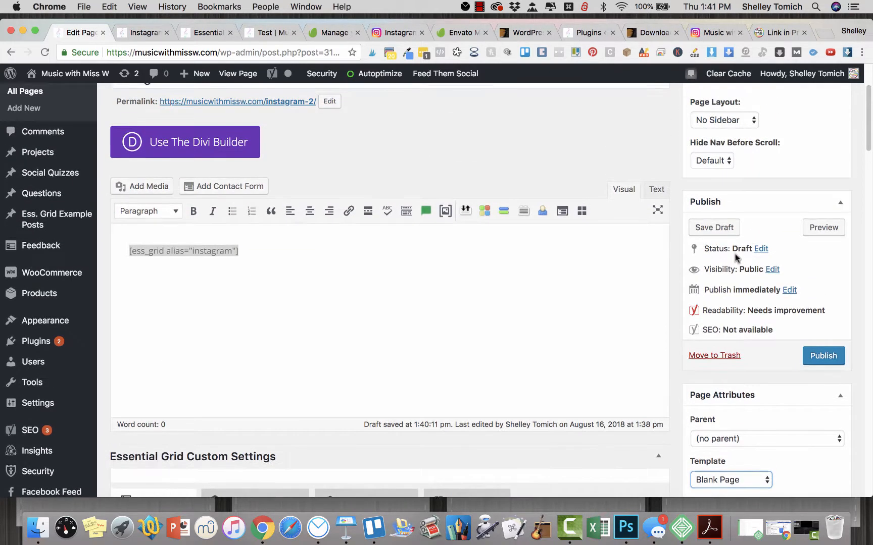
left_click(815, 408)
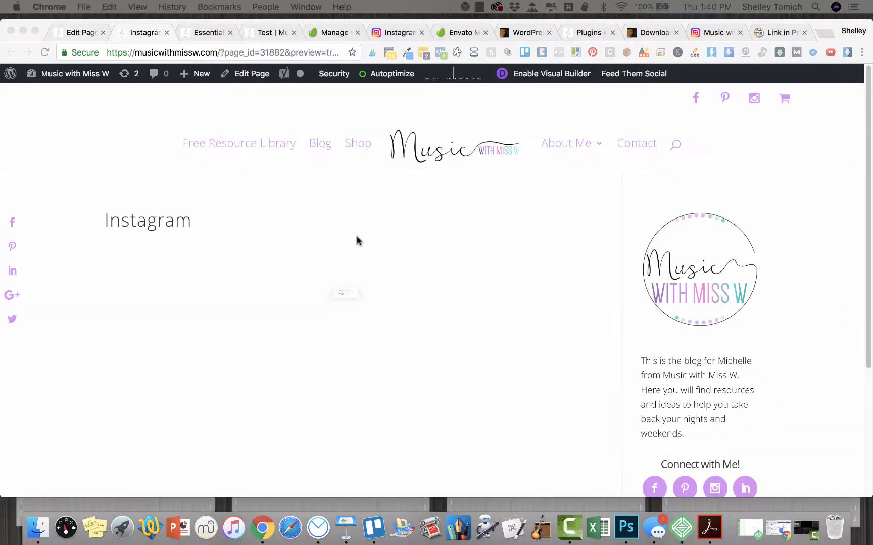
- Examine the Instagram page's preview, including its site header, image grid and sidebar
scroll(356, 237, "down", 4)
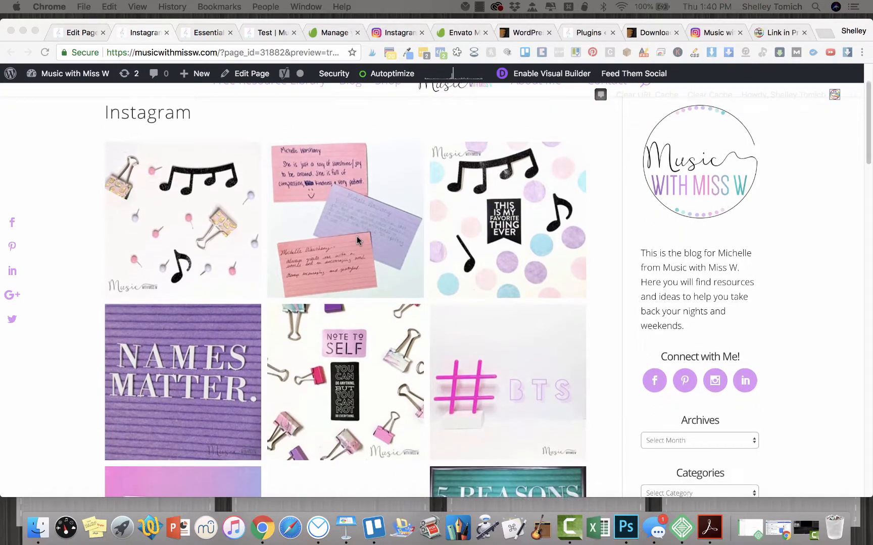
scroll(357, 237, "up", 2)
scroll(503, 347, "up", 3)
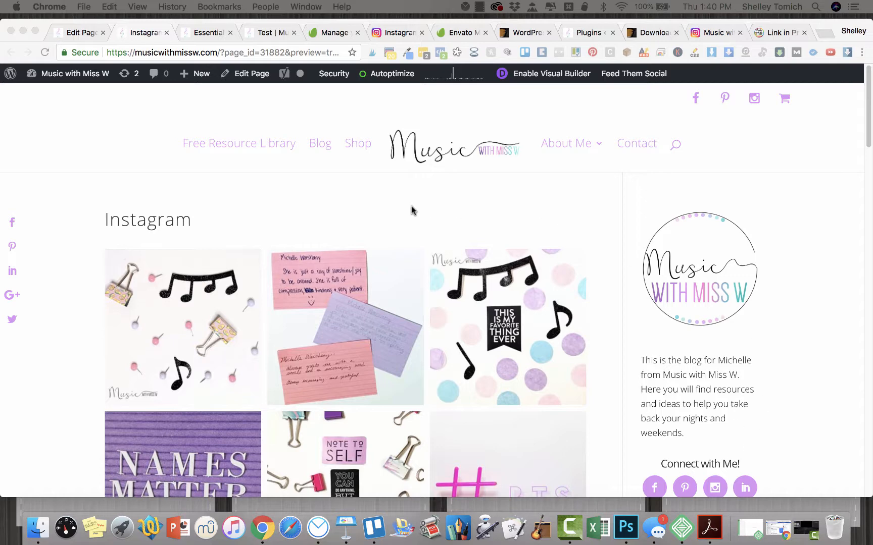
scroll(412, 211, "down", 3)
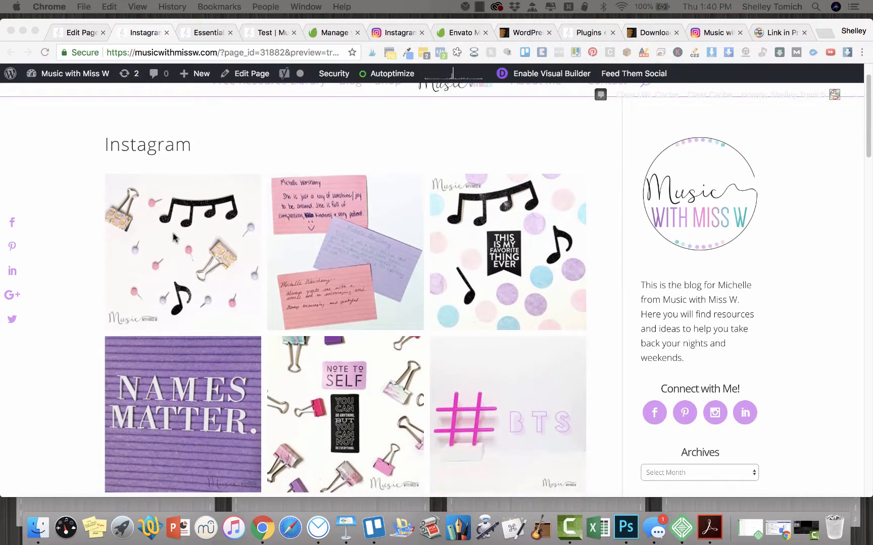
scroll(173, 238, "up", 3)
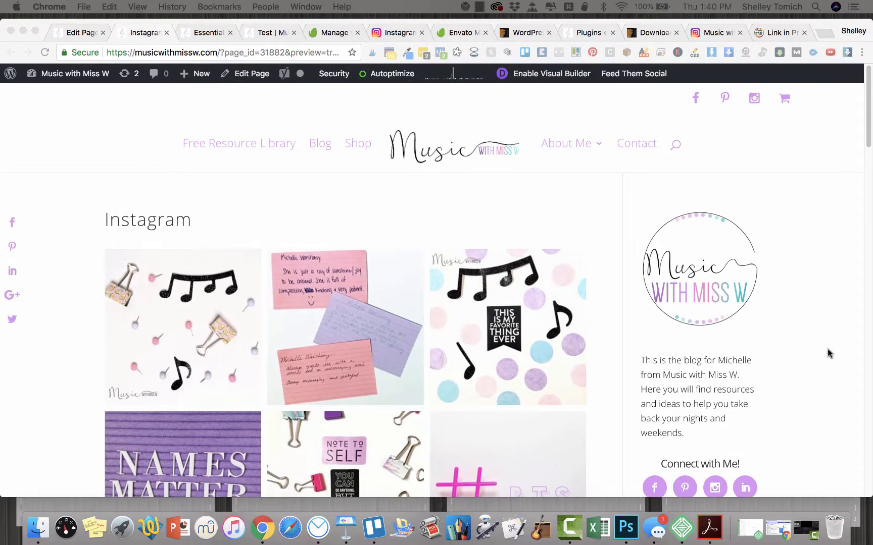
scroll(588, 243, "down", 4)
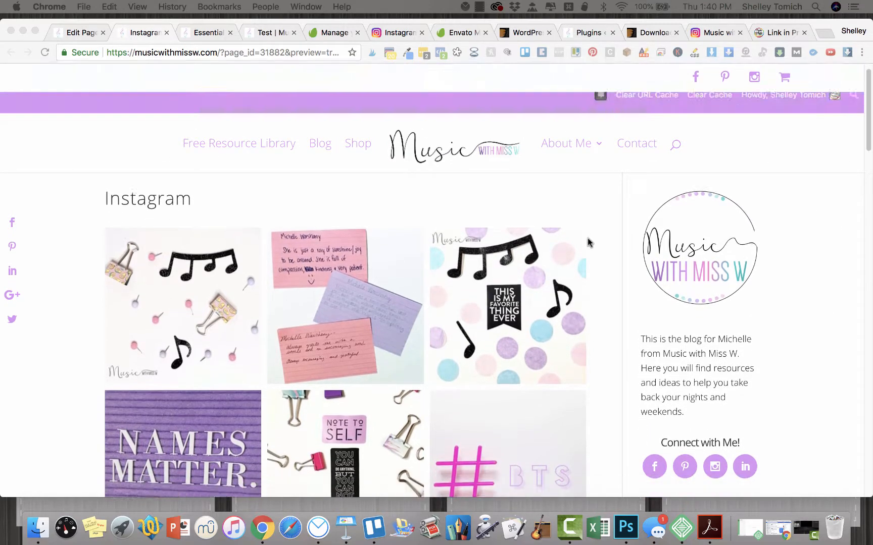
scroll(588, 242, "up", 4)
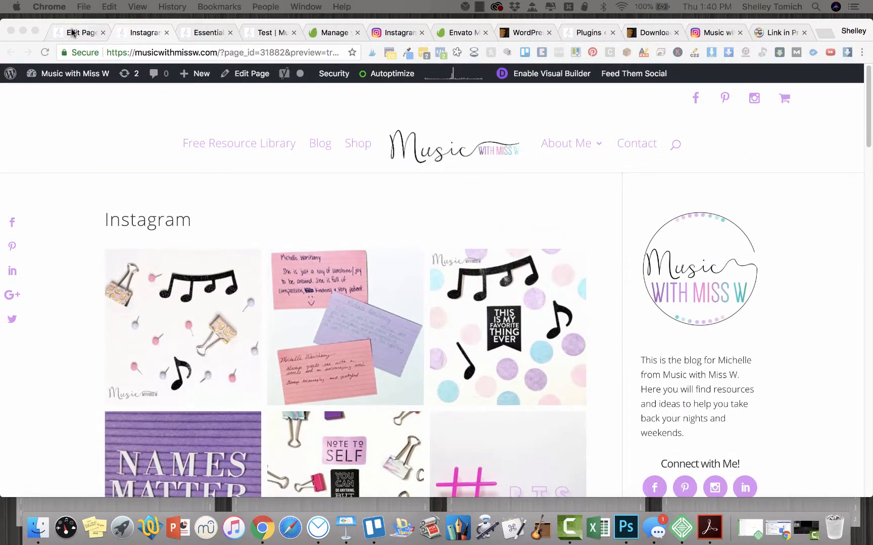
- Set the Instagram page's layout to No Sidebar and its template to Blank Page
left_click(75, 32)
left_click(736, 222)
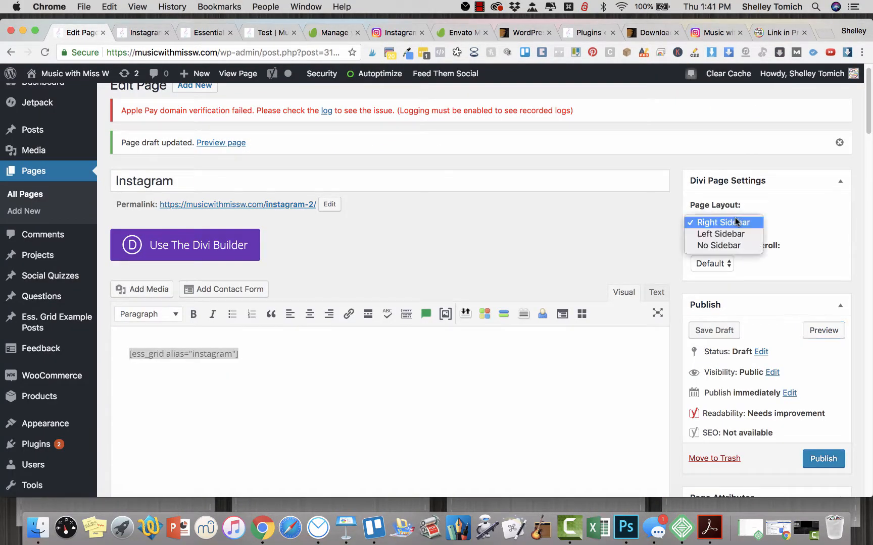
left_click(737, 246)
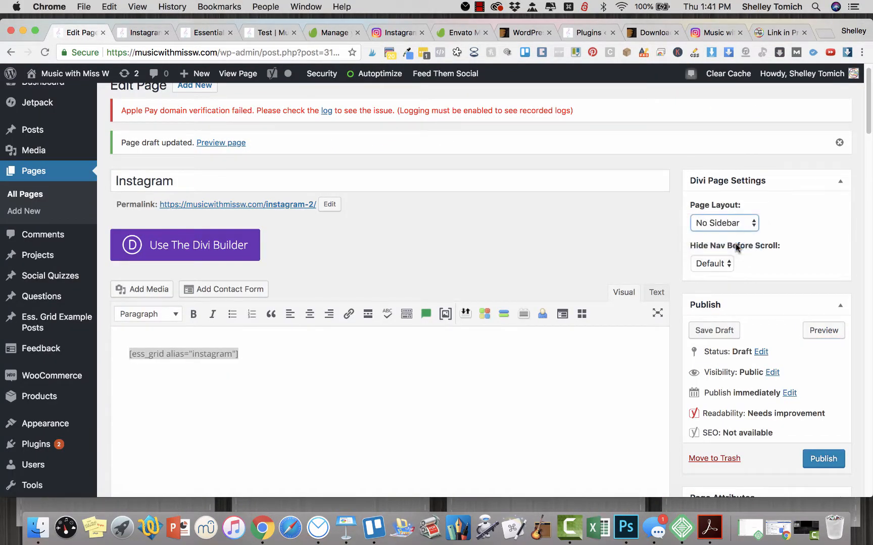
scroll(766, 259, "down", 6)
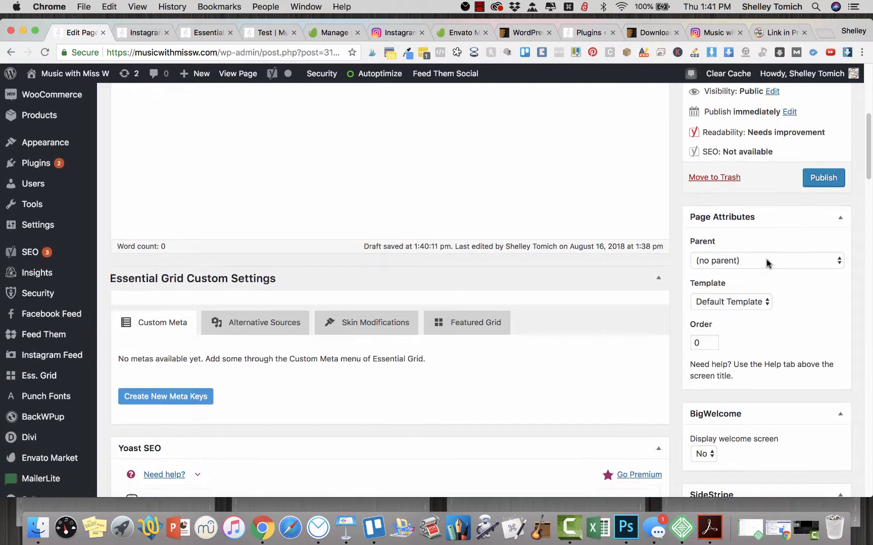
left_click(739, 298)
left_click(736, 307)
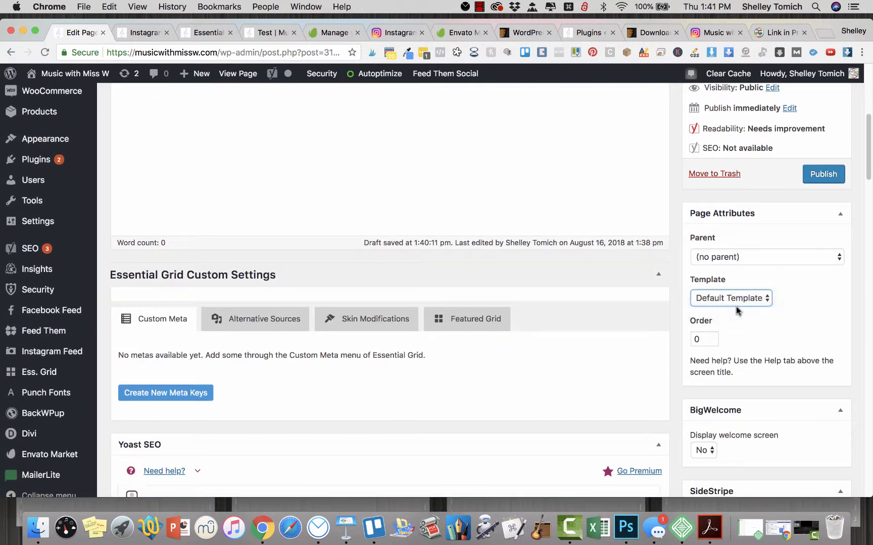
scroll(816, 318, "up", 2)
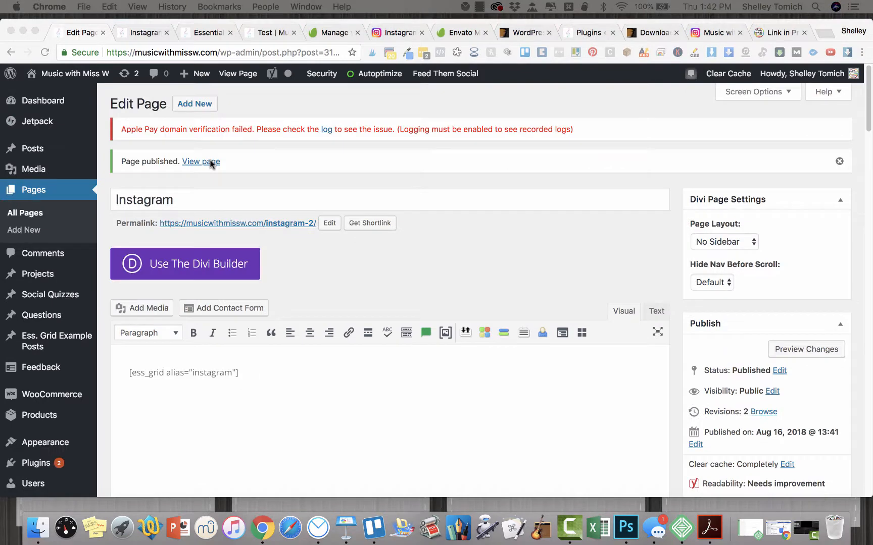
- Open the published Instagram page in a new tab and examine the "Instagram" heading above the grid
left_click(211, 162, "super")
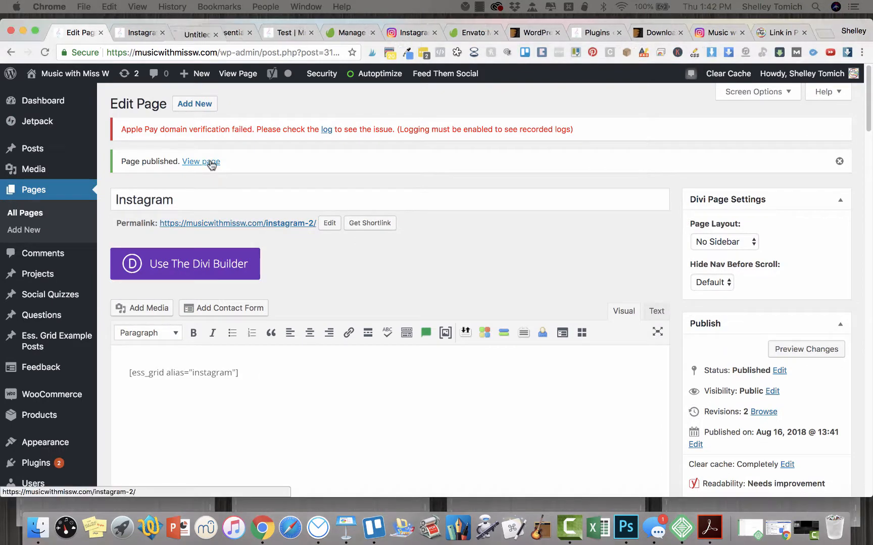
left_click(147, 34)
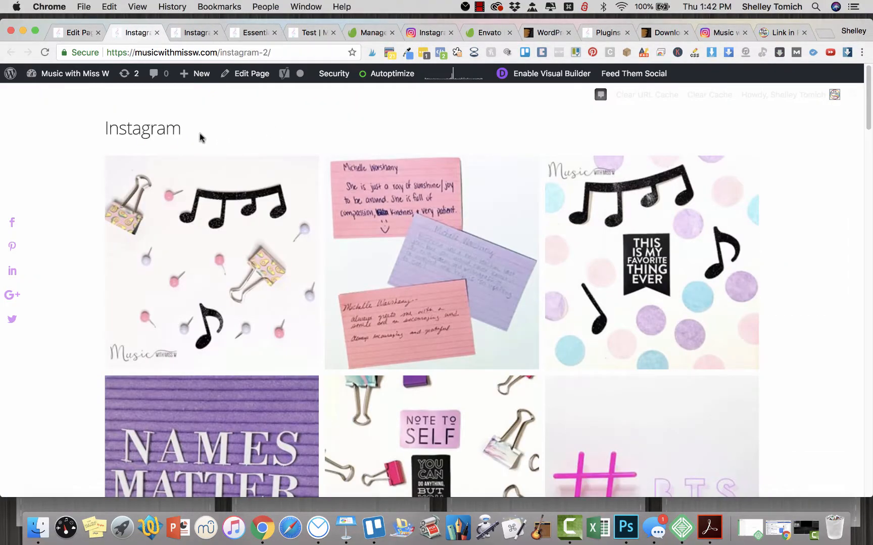
left_click_drag(200, 135, 105, 128)
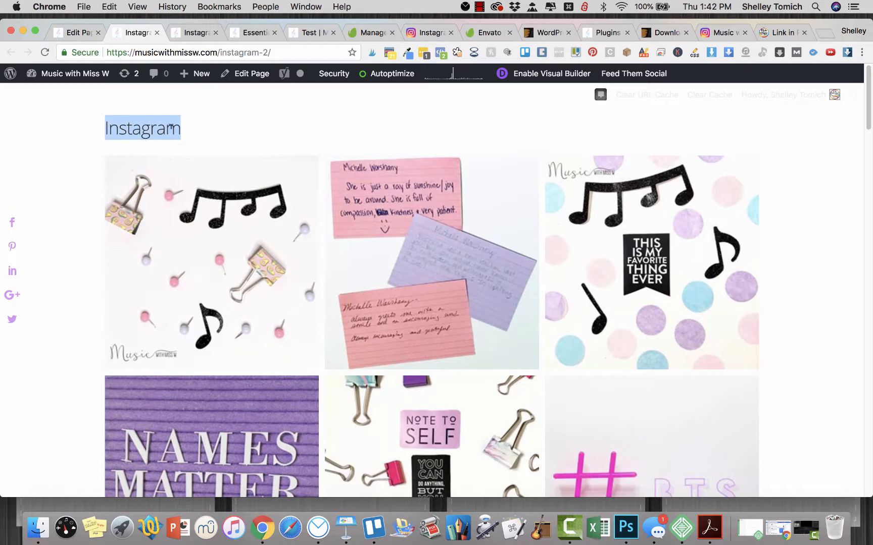
left_click(192, 137)
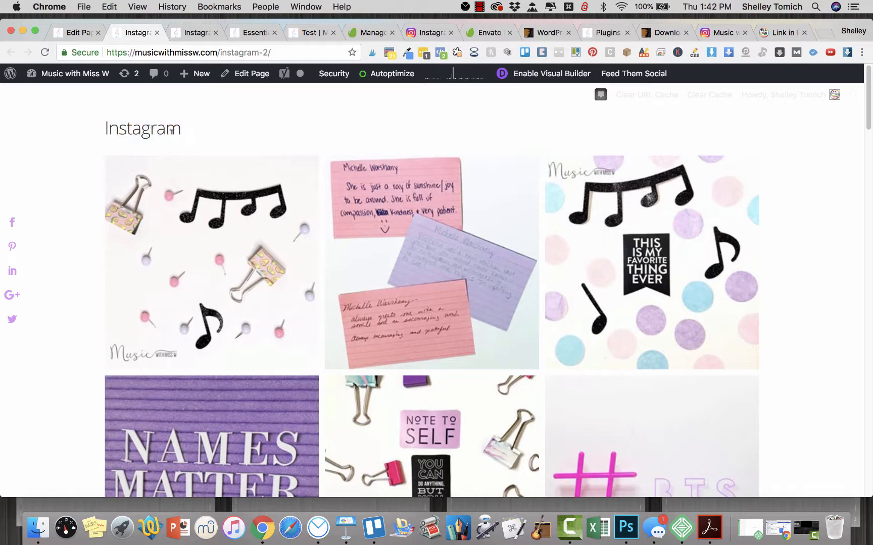
left_click_drag(104, 127, 178, 129)
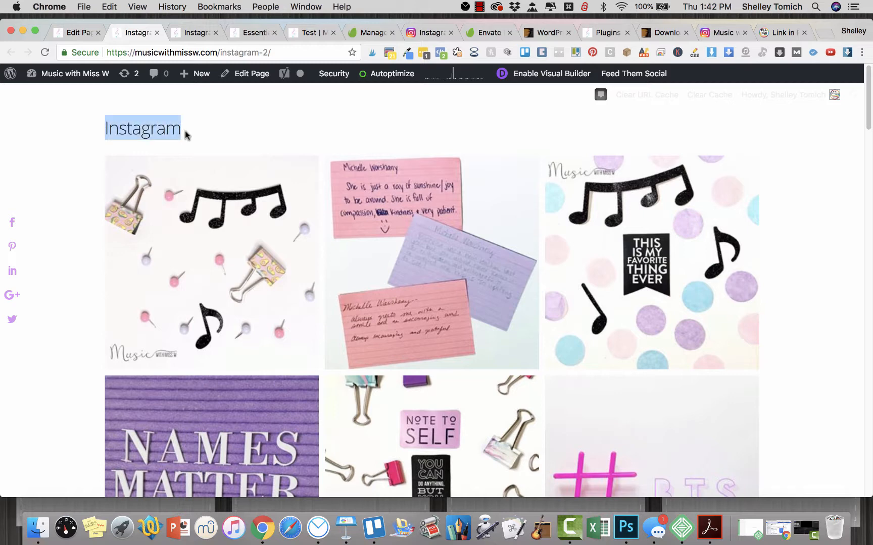
left_click(160, 127)
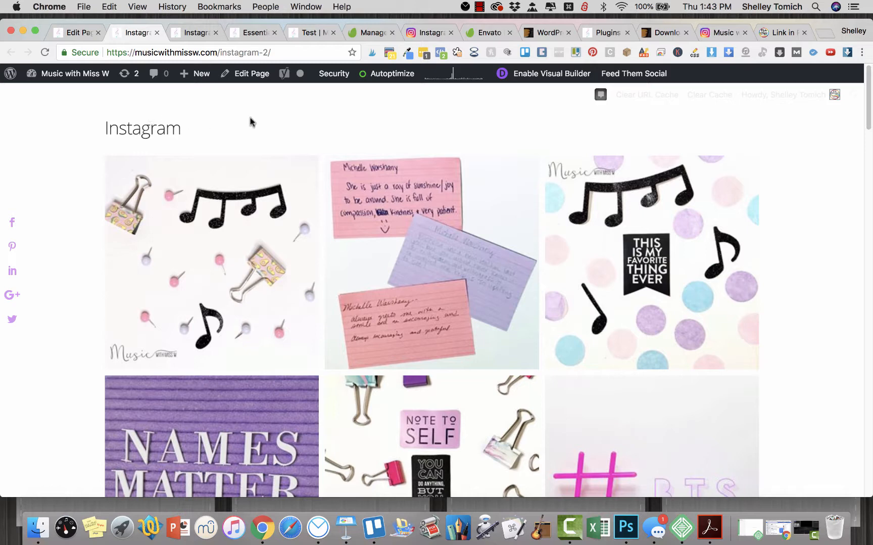
- Examine the published grid's images and title overlays down to the leadership training row and return to the page editor
scroll(632, 232, "down", 5)
scroll(306, 109, "up", 5)
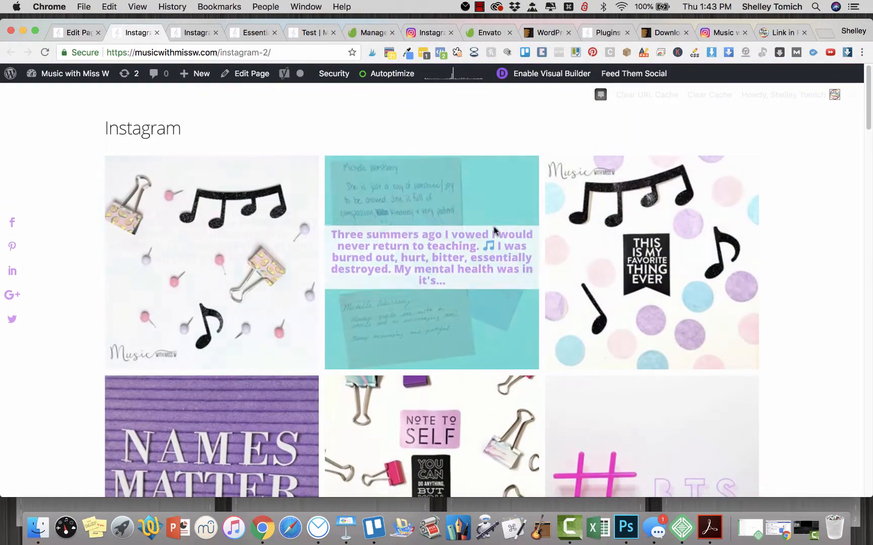
scroll(597, 230, "down", 10)
scroll(598, 230, "down", 20)
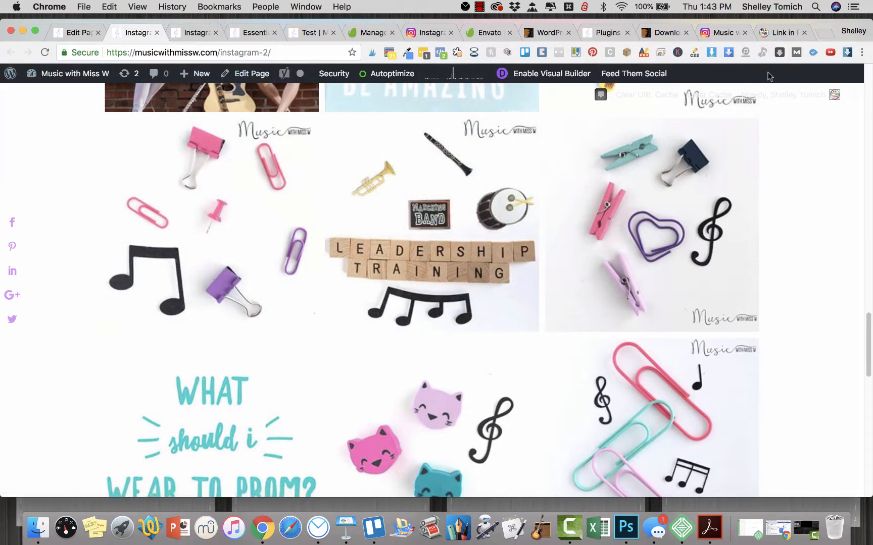
mouse_move(70, 75)
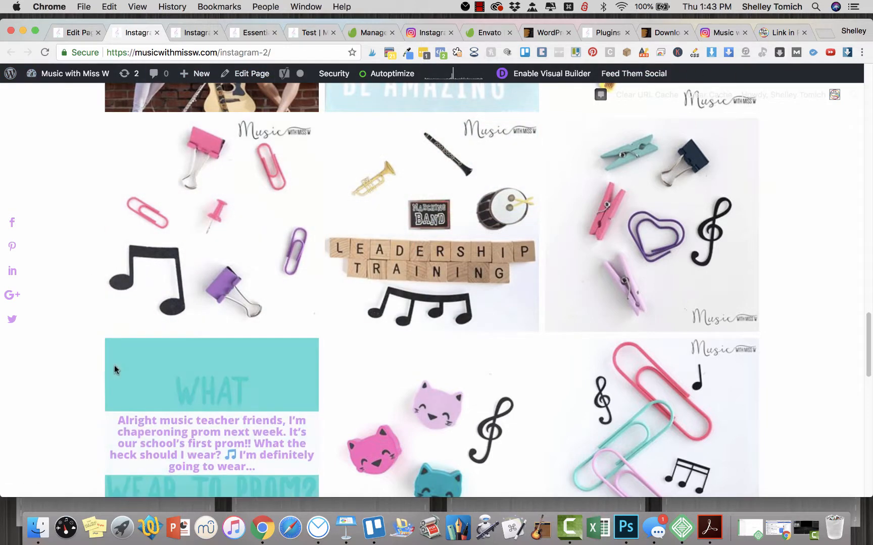
scroll(59, 388, "up", 15)
scroll(59, 387, "up", 10)
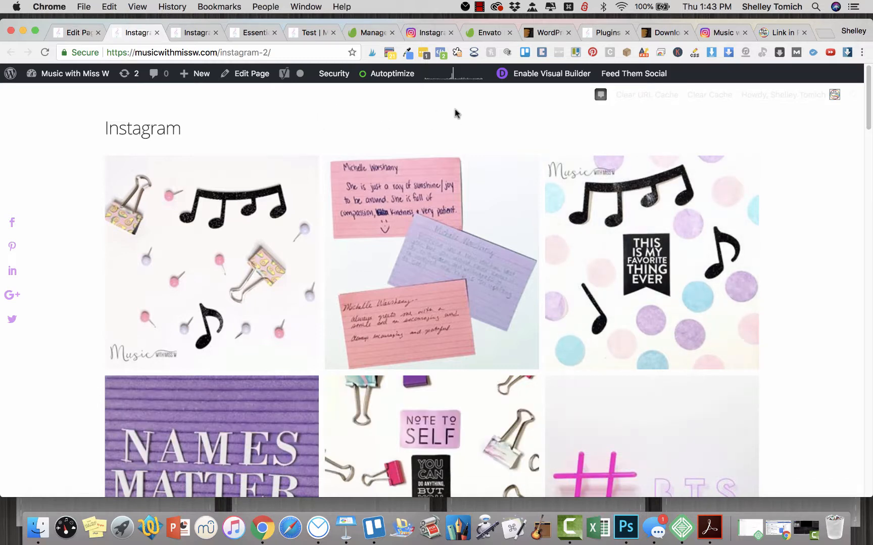
left_click(75, 34)
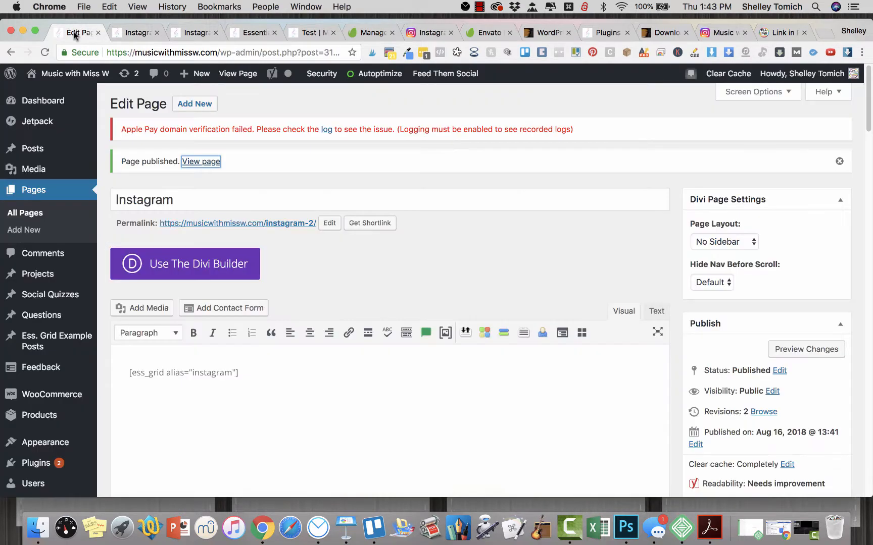
- Add the line "This is information for my Instagram followers." above the grid shortcode, with an empty paragraph beneath it
scroll(496, 356, "down", 5)
left_click(129, 278)
key("Return")
key("Up")
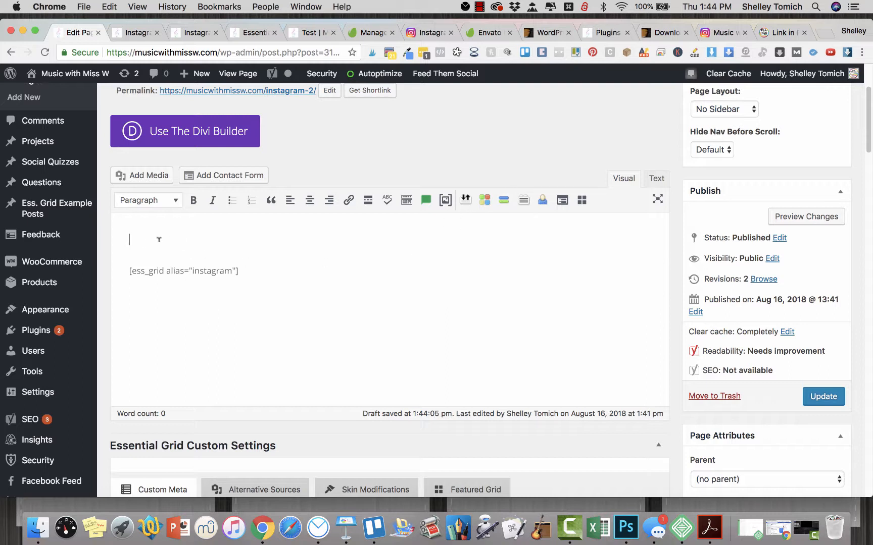
type("This is information for my INstag")
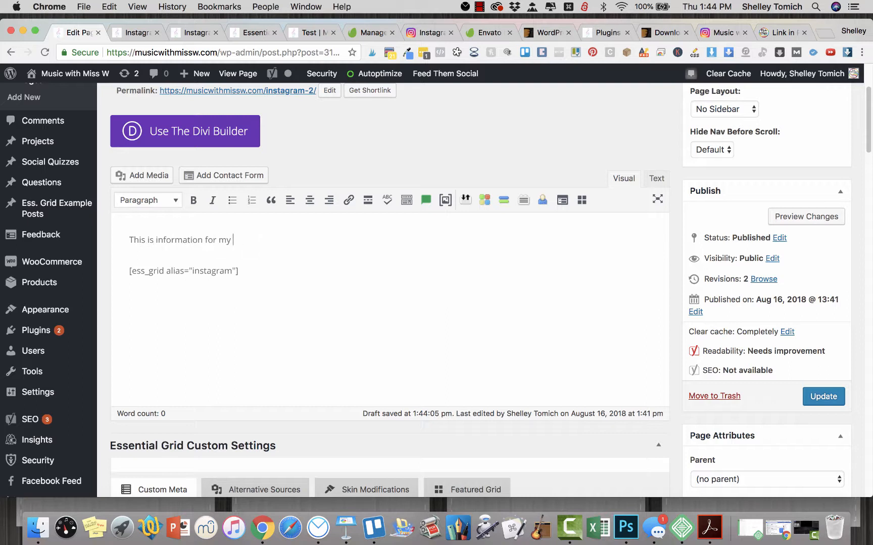
type("gram followers.")
key("Return")
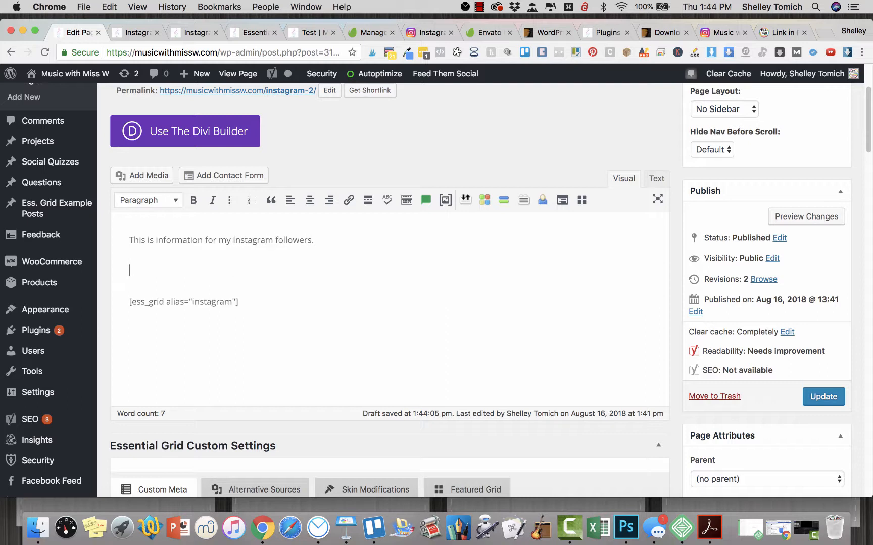
key("Return")
key("BackSpace")
- Insert a small blue button shortcode reading "Make it look better than this :)" between the intro line and the grid shortcode
left_click(504, 201)
left_click(385, 136)
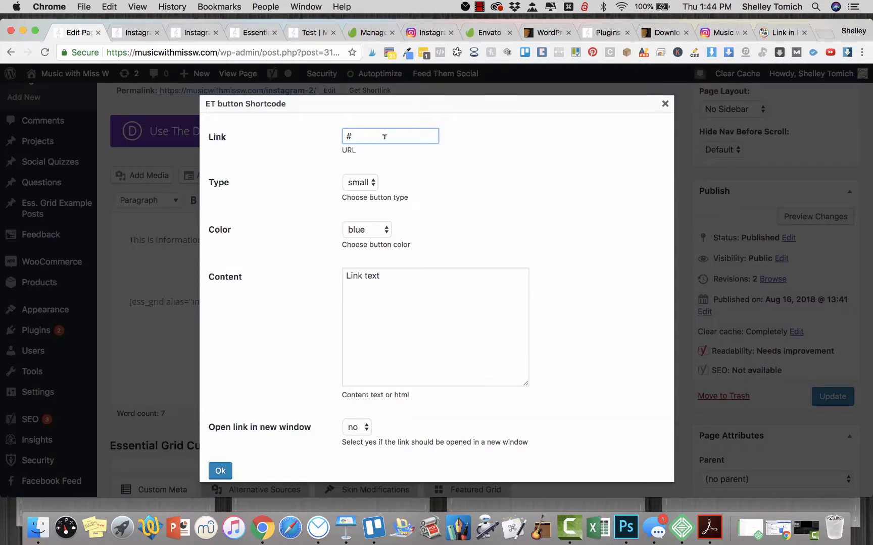
left_click(367, 182)
left_click(385, 309)
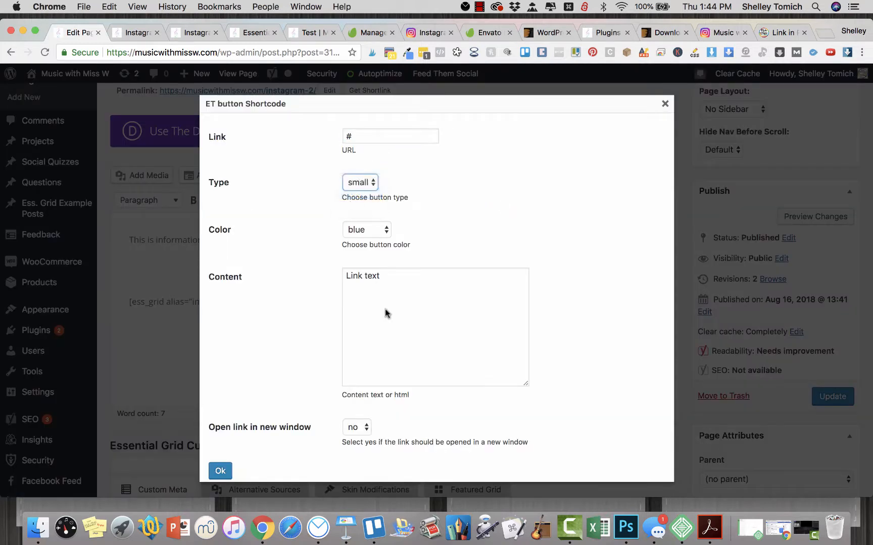
left_click(383, 275)
triple_click(377, 275)
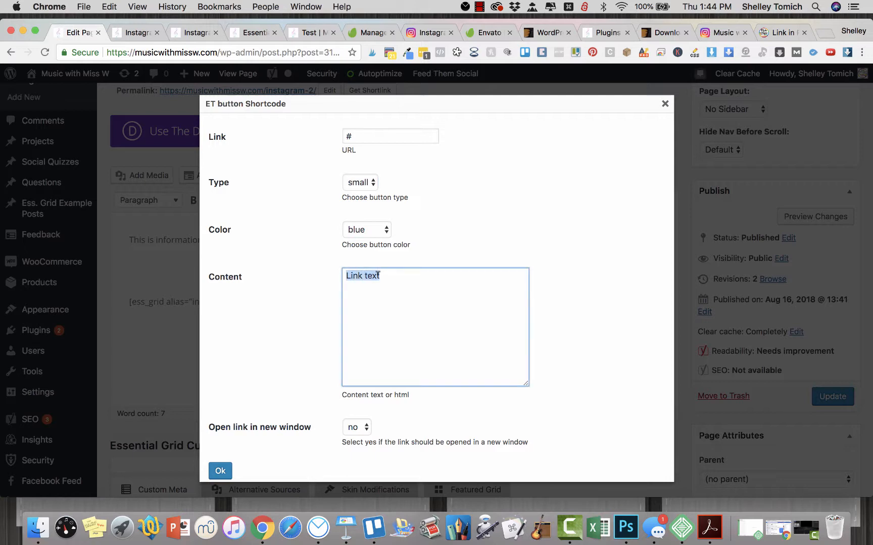
type("Nak")
key("BackSpace")
key("BackSpace")
key("BackSpace")
type("Make it look better than this :)")
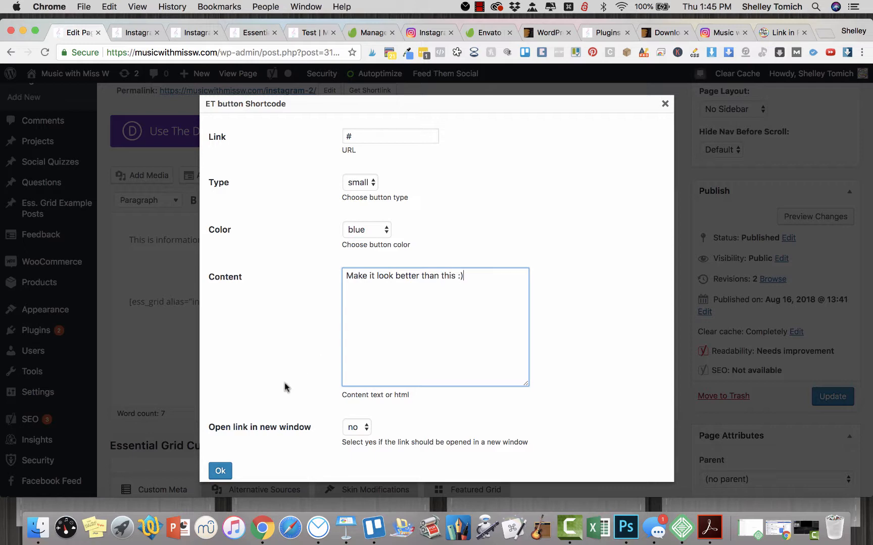
left_click(220, 470)
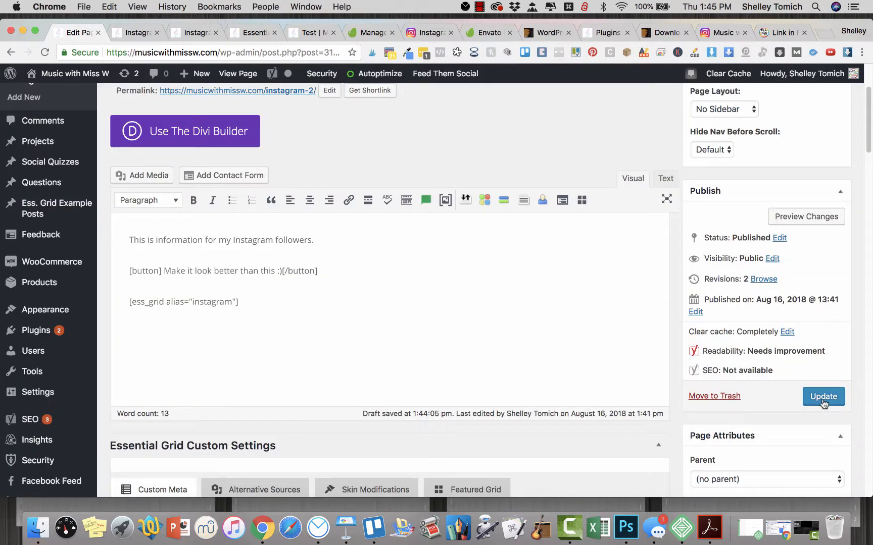
- Update the page and check the intro line and button above the grid on the published Instagram page
left_click(823, 397)
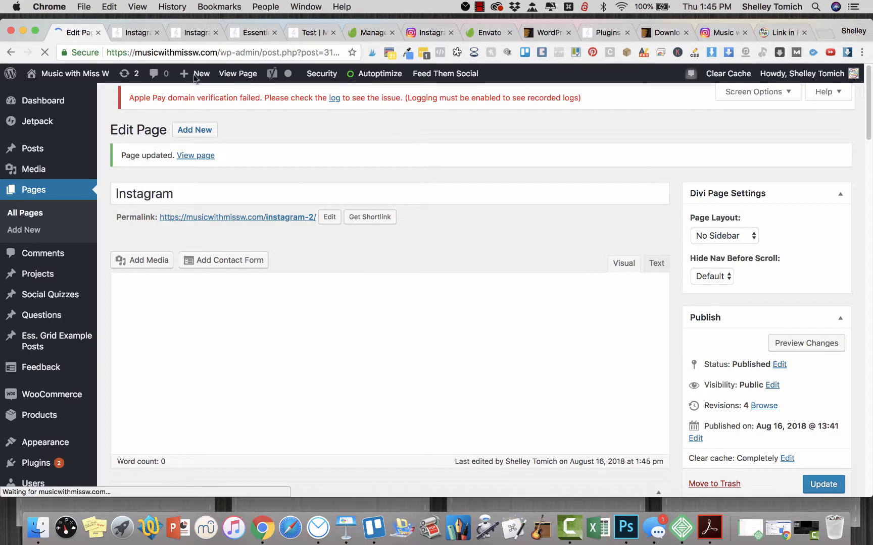
left_click(144, 34)
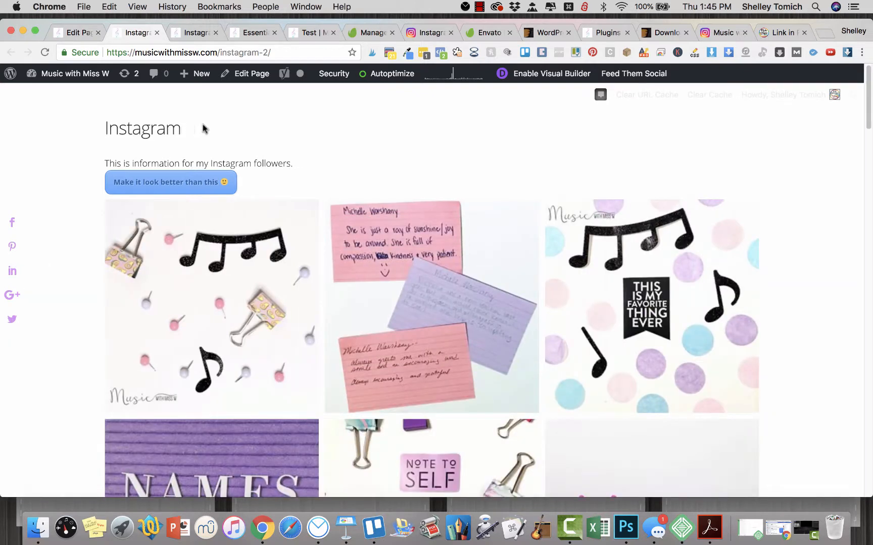
scroll(278, 146, "down", 2)
scroll(227, 142, "up", 2)
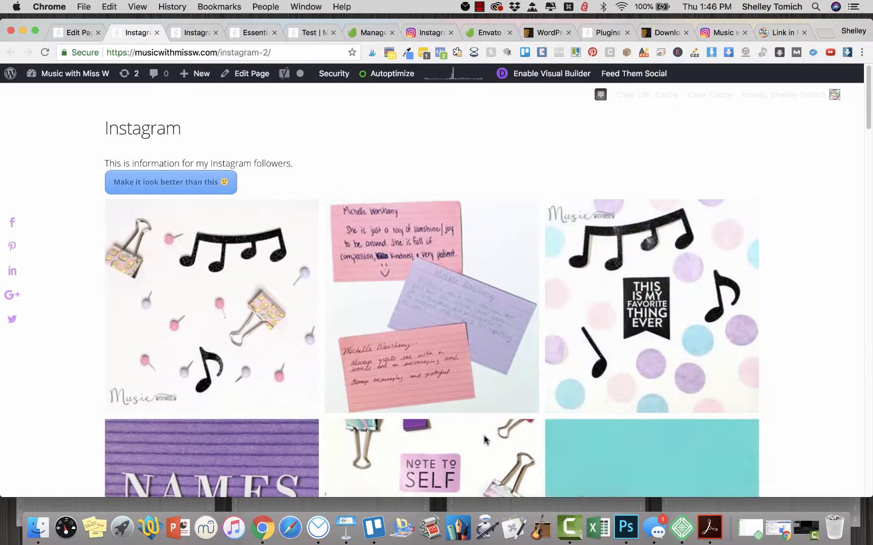
- Examine the published grid down to its pagination, open page 2 and look through its images from start to end
scroll(305, 162, "down", 15)
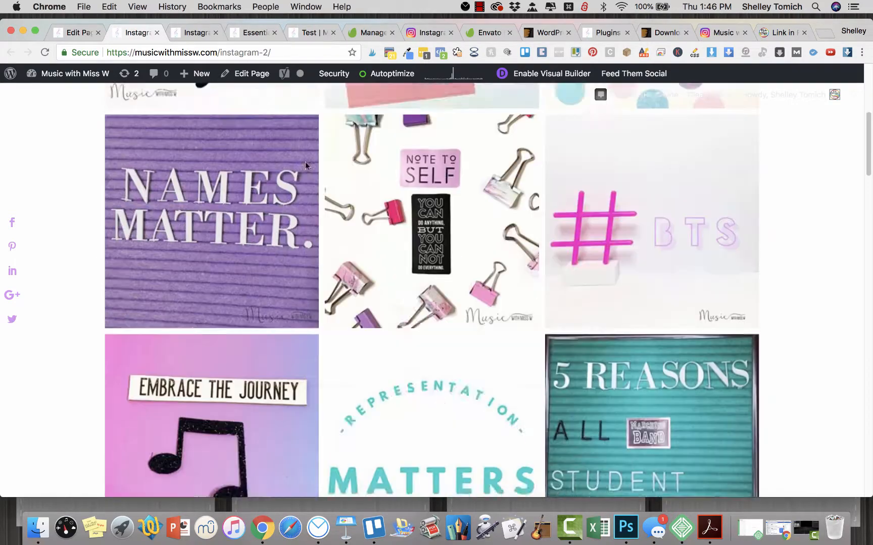
scroll(304, 162, "down", 15)
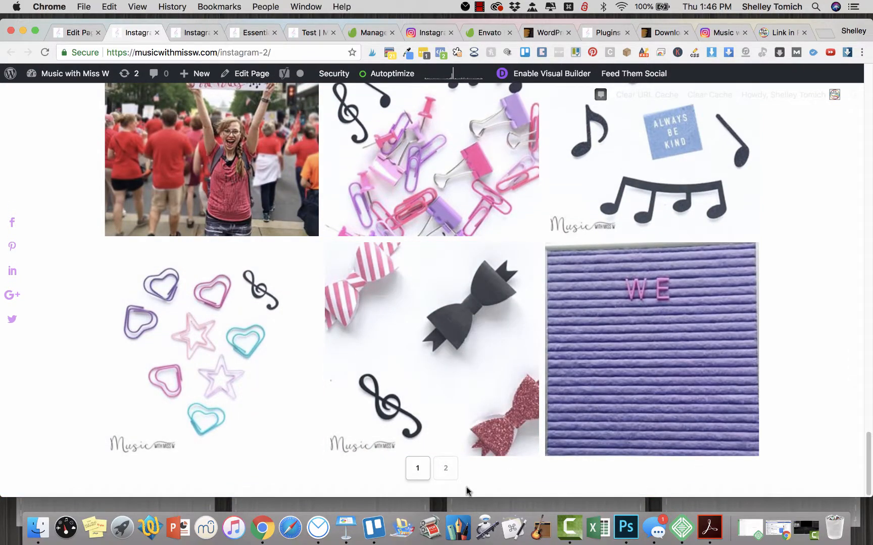
left_click(445, 470)
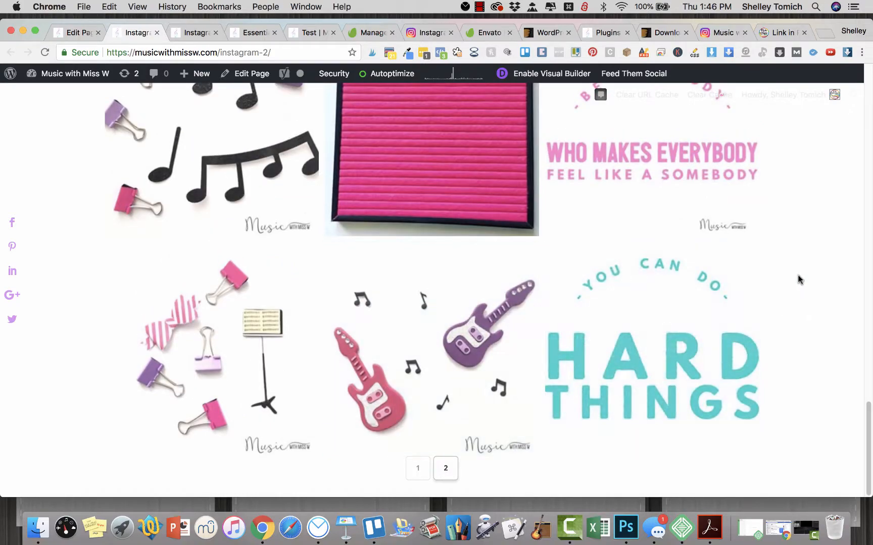
scroll(798, 279, "up", 5)
scroll(798, 280, "up", 10)
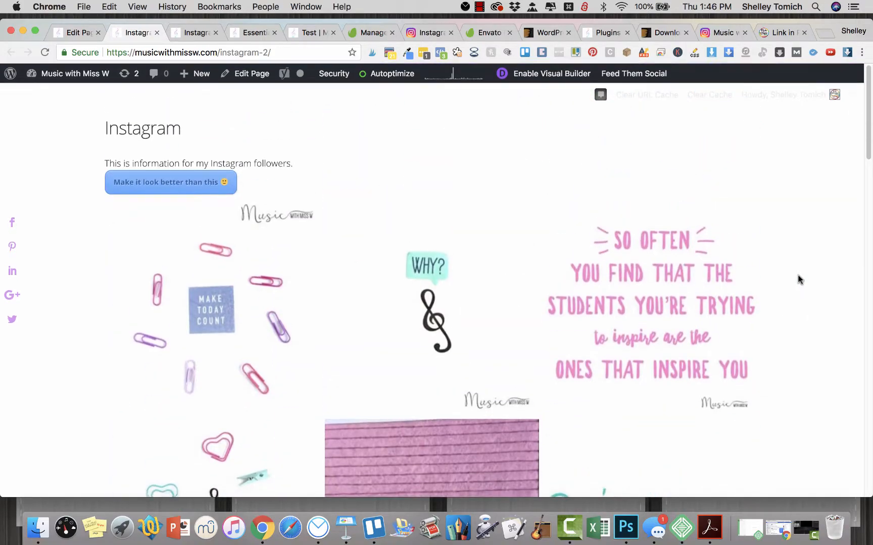
scroll(798, 279, "down", 5)
scroll(798, 279, "down", 15)
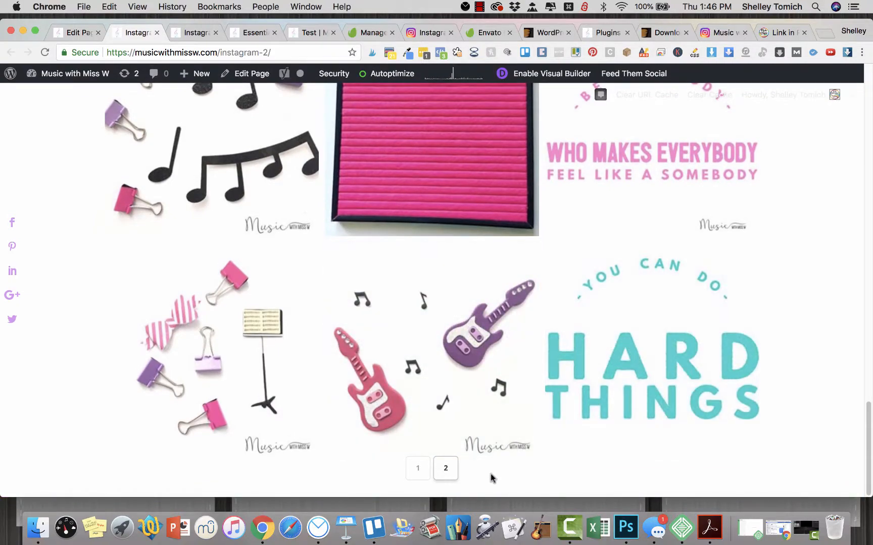
scroll(491, 476, "up", 5)
scroll(491, 477, "up", 10)
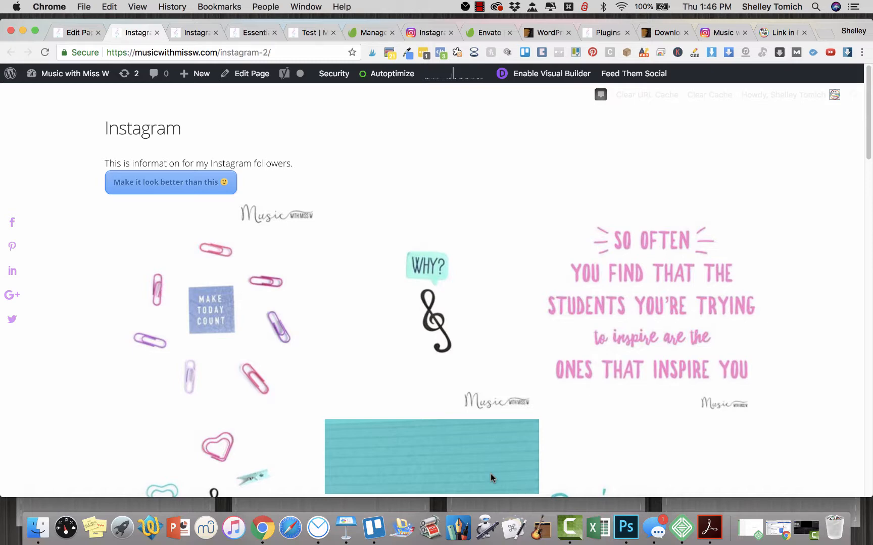
- Switch to the Music with Miss W Instagram profile and examine its bio, website link and latest posts
left_click(720, 33)
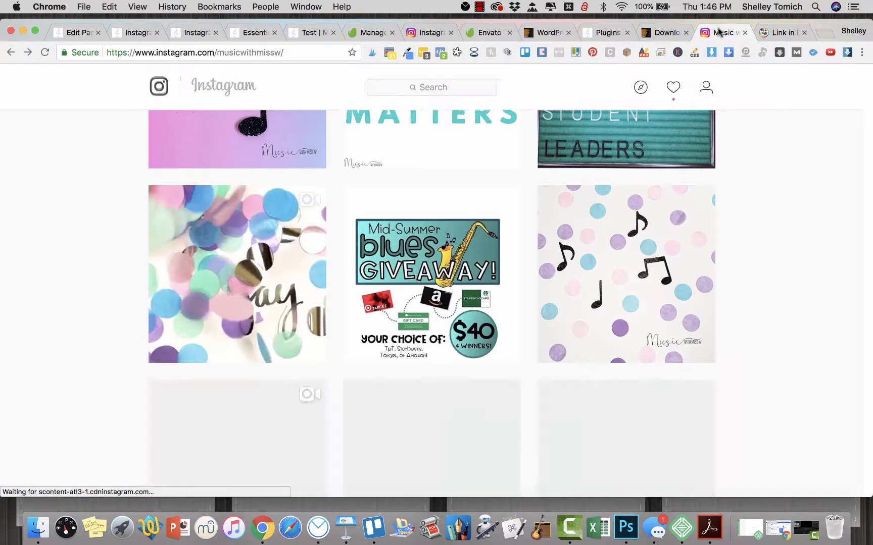
scroll(702, 328, "up", 10)
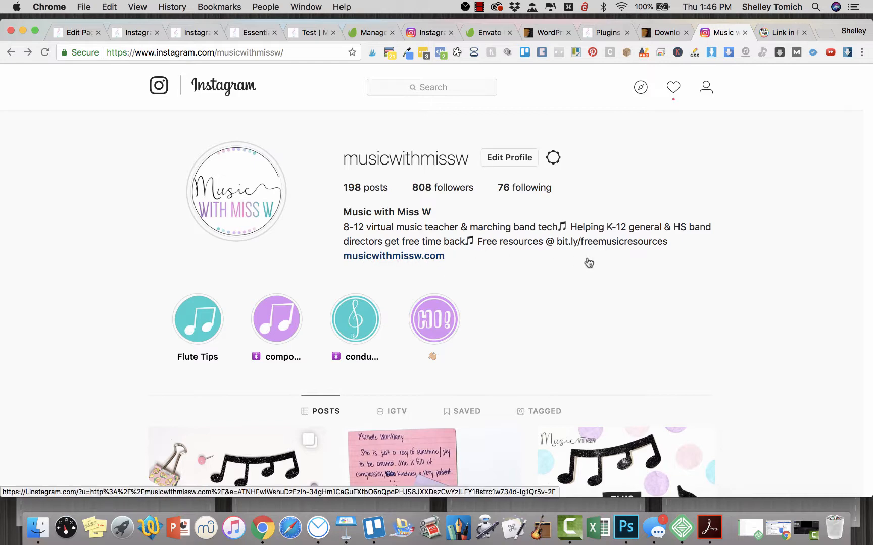
scroll(516, 280, "down", 5)
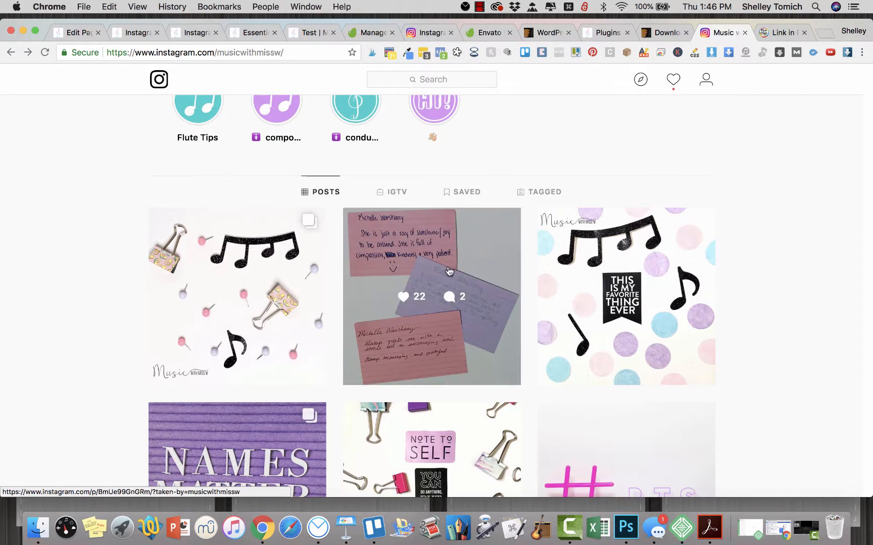
scroll(472, 311, "up", 1)
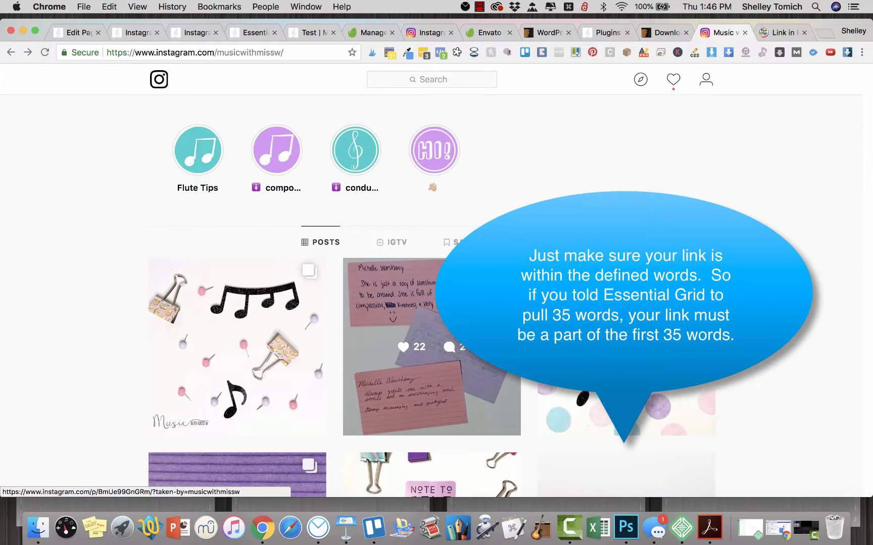
scroll(472, 310, "up", 4)
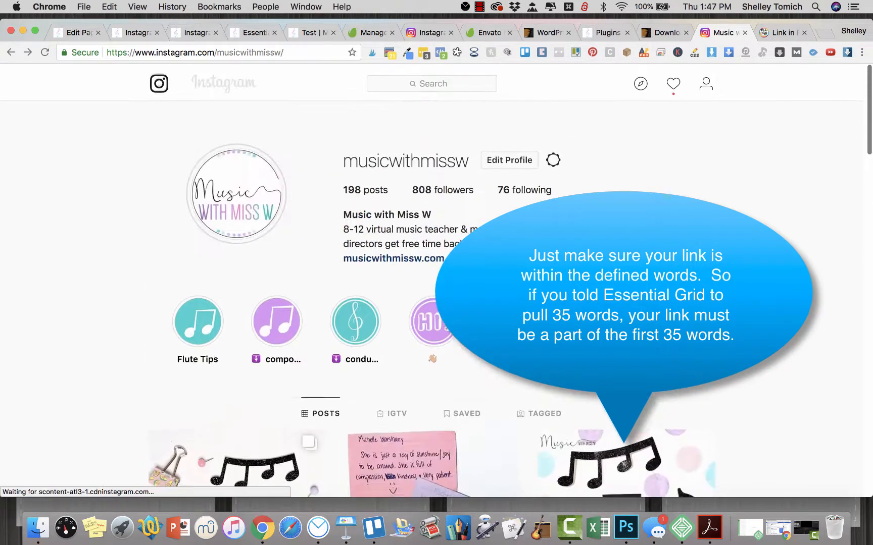